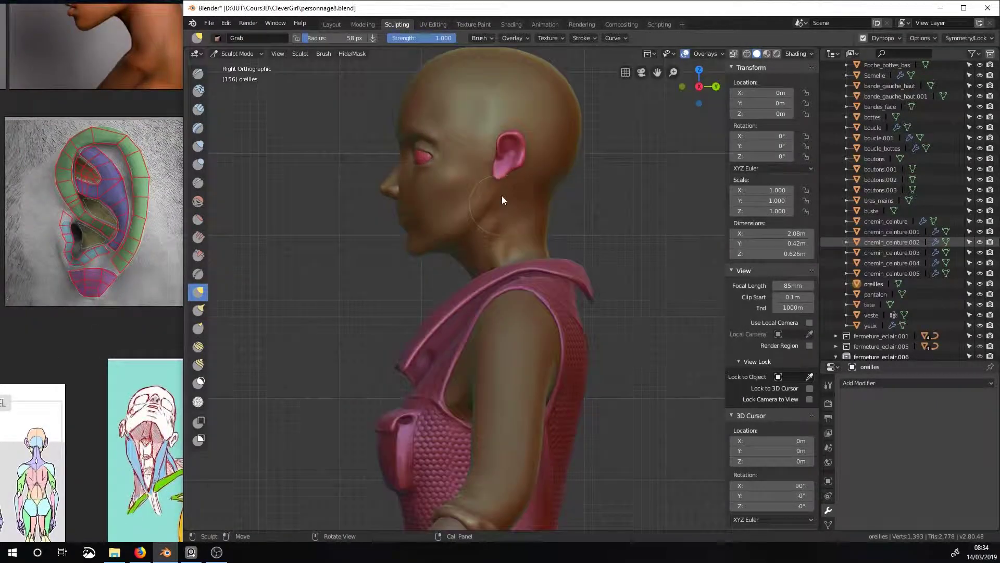
# - Stretch the ear lobe outward with Snake Hook and view the face three-quarter
pyautogui.press('k')
pyautogui.moveTo(498, 177); pyautogui.dragTo(511, 177)
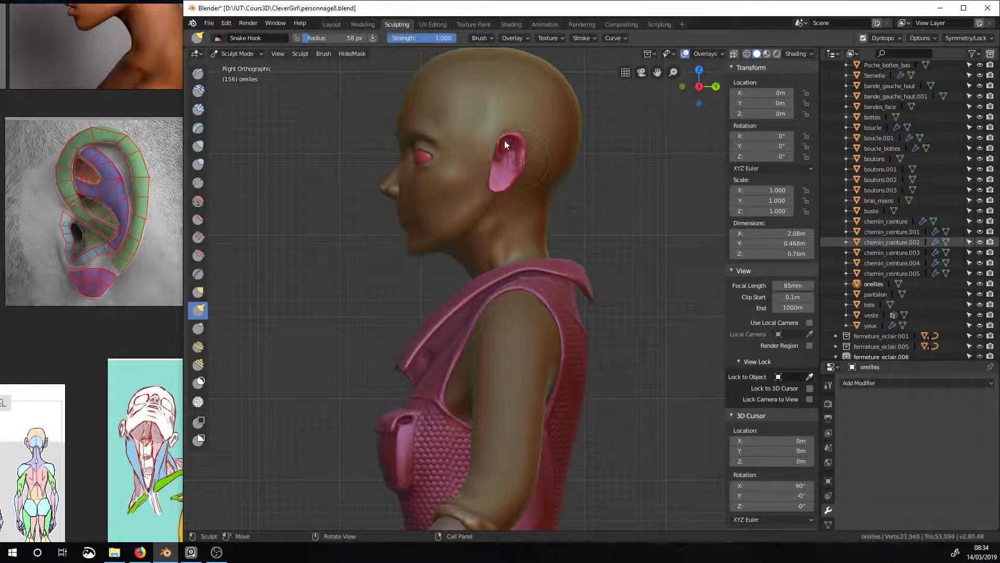
pyautogui.moveTo(493, 174)
pyautogui.mouseDown(button='middle')
pyautogui.moveTo(579, 187)
pyautogui.moveTo(527, 160)
pyautogui.mouseUp(button='middle')
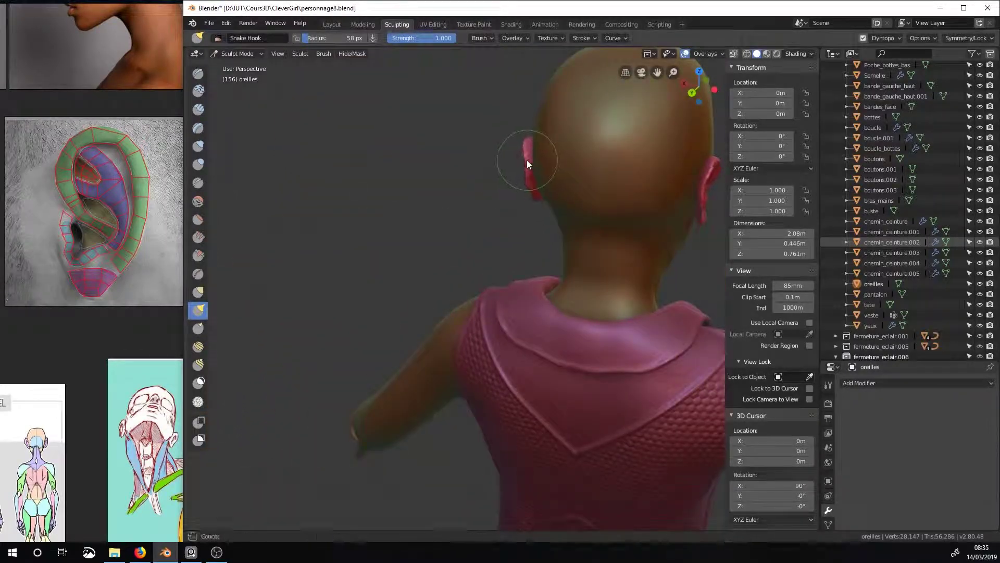
pyautogui.scroll(4, 490, 295)
pyautogui.moveTo(489, 295)
pyautogui.mouseDown(button='middle')
pyautogui.moveTo(531, 336)
pyautogui.moveTo(570, 277)
pyautogui.moveTo(459, 359)
pyautogui.moveTo(533, 310)
pyautogui.mouseUp(button='middle')
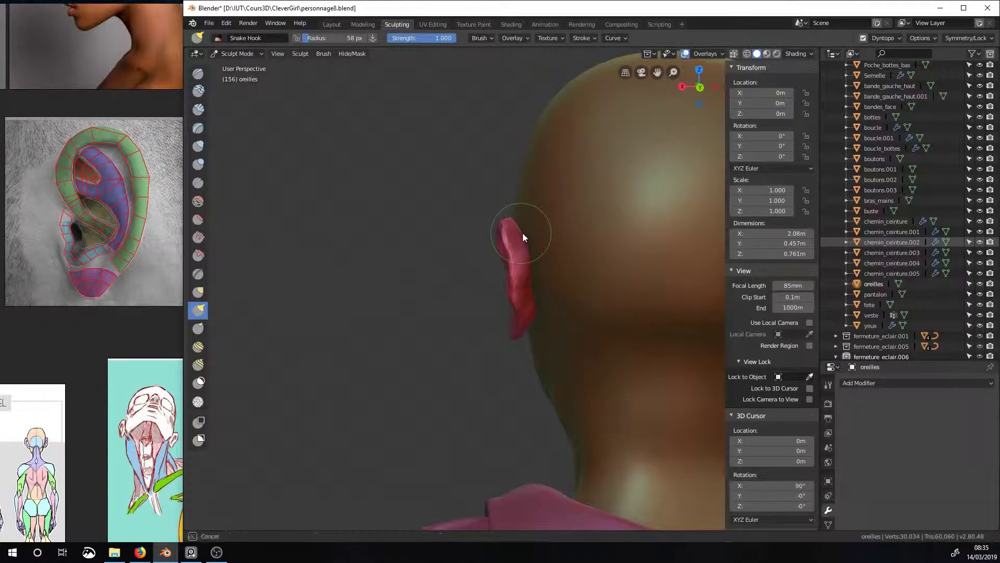
pyautogui.moveTo(524, 233)
pyautogui.mouseDown(button='middle')
pyautogui.moveTo(534, 304)
pyautogui.moveTo(601, 317)
pyautogui.moveTo(581, 328)
pyautogui.moveTo(674, 219)
pyautogui.moveTo(430, 255)
pyautogui.mouseUp(button='middle')
# - Check the brush overlay settings and try the Draw, Grab and Smooth brushes around the head
pyautogui.press('x')
pyautogui.click(555, 38)
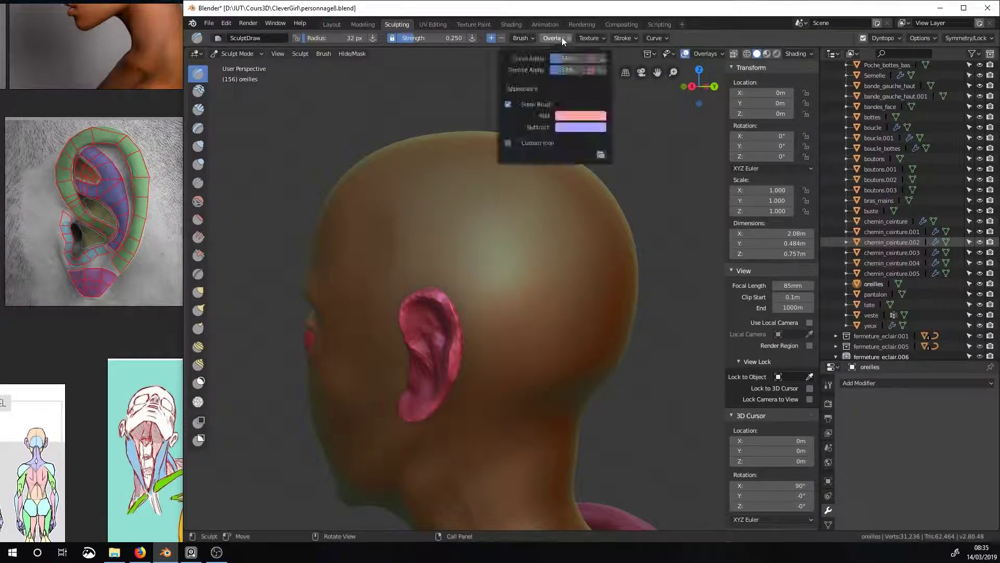
pyautogui.click(433, 298)
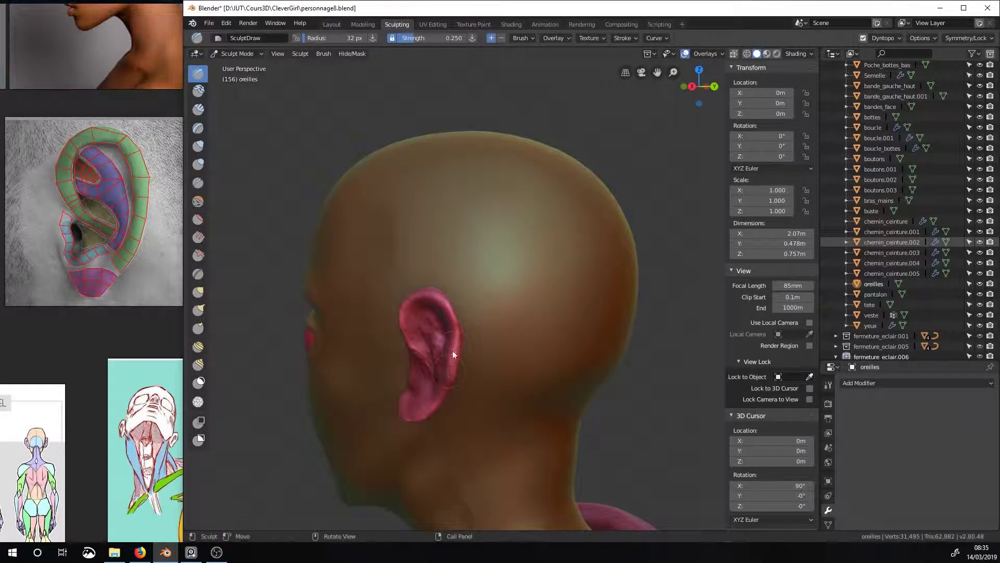
pyautogui.moveTo(452, 350)
pyautogui.mouseDown(button='middle')
pyautogui.moveTo(402, 345)
pyautogui.moveTo(412, 296)
pyautogui.moveTo(476, 336)
pyautogui.moveTo(584, 359)
pyautogui.moveTo(527, 321)
pyautogui.moveTo(577, 336)
pyautogui.moveTo(533, 355)
pyautogui.moveTo(479, 302)
pyautogui.moveTo(558, 324)
pyautogui.moveTo(547, 304)
pyautogui.moveTo(482, 264)
pyautogui.mouseUp(button='middle')
pyautogui.press('g')
pyautogui.hotkey('shift', 's')
pyautogui.press('x')
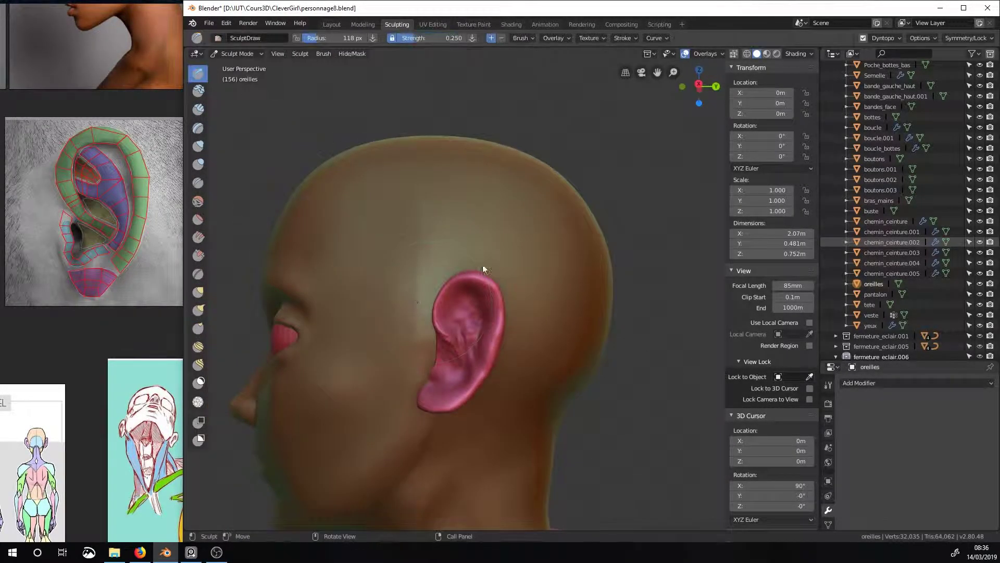
# - Add a small inner fold to the ear with a 22 px Draw brush, then resize it to 31 px
pyautogui.press('f')
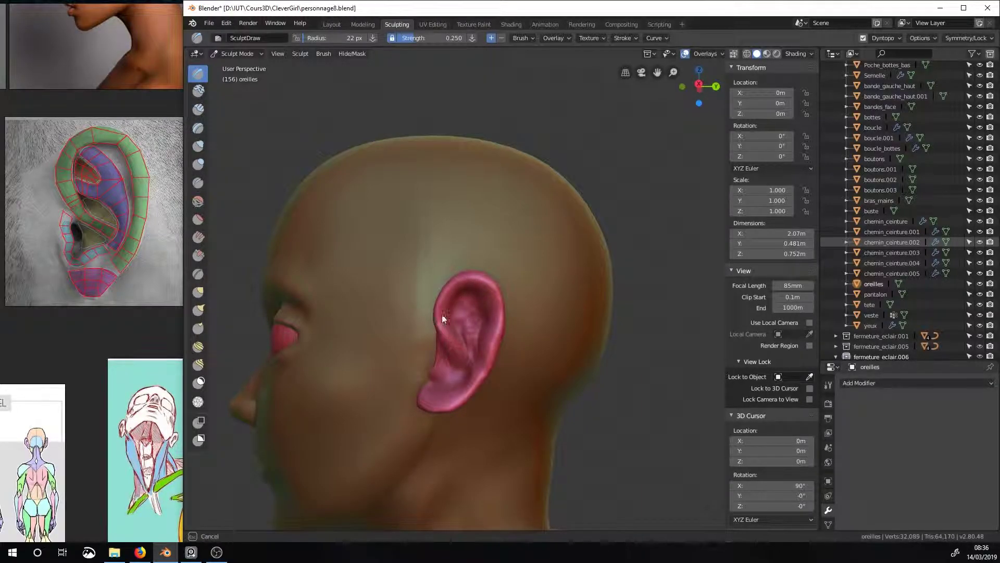
pyautogui.click(442, 315)
pyautogui.moveTo(442, 314); pyautogui.dragTo(436, 305, button='middle')
pyautogui.scroll(3, 416, 289)
pyautogui.press('f')
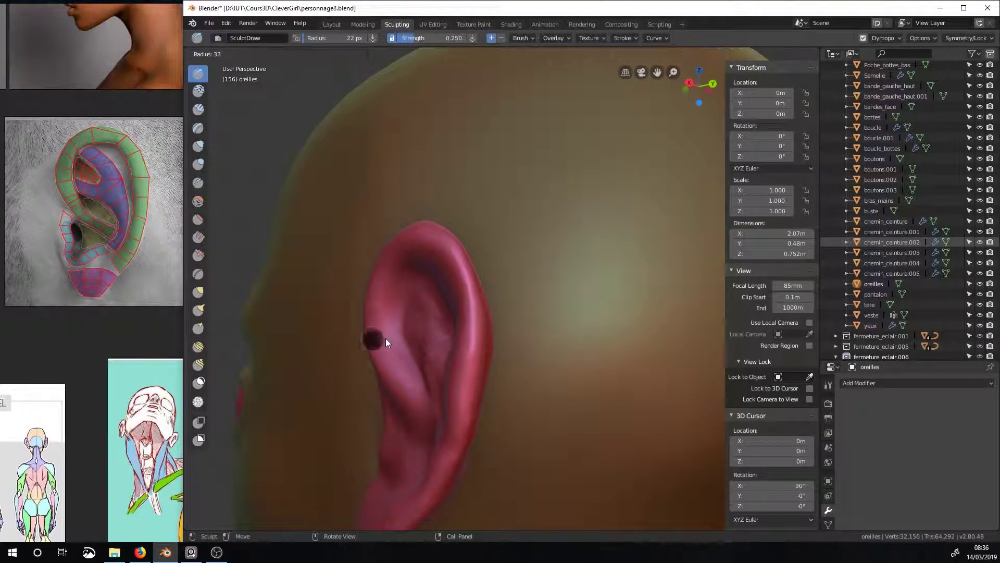
pyautogui.click(386, 339)
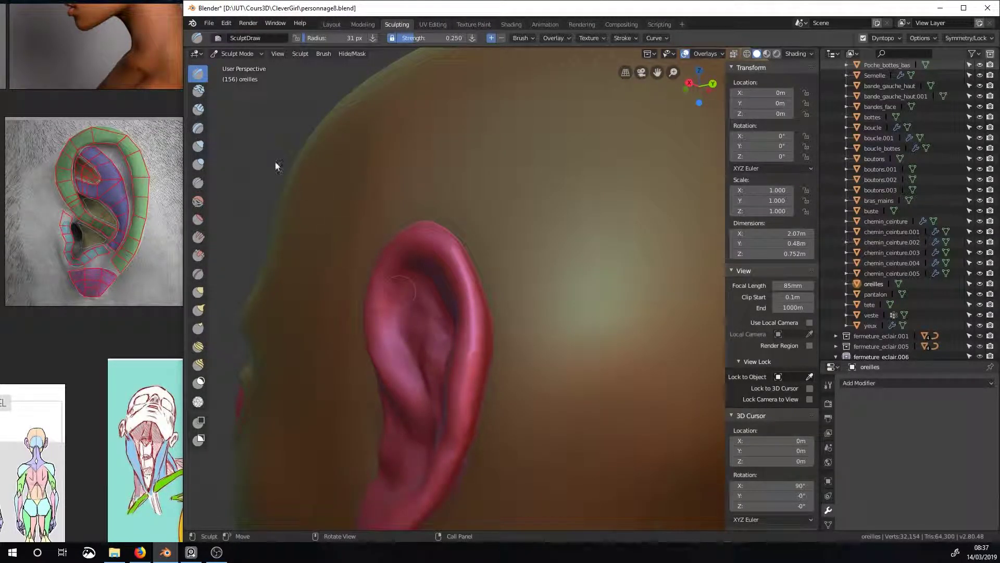
# - Switch to the Crease brush and check its stroke settings
pyautogui.hotkey('shift', 'c')
pyautogui.click(623, 38)
pyautogui.moveTo(417, 224); pyautogui.dragTo(396, 249, button='middle')
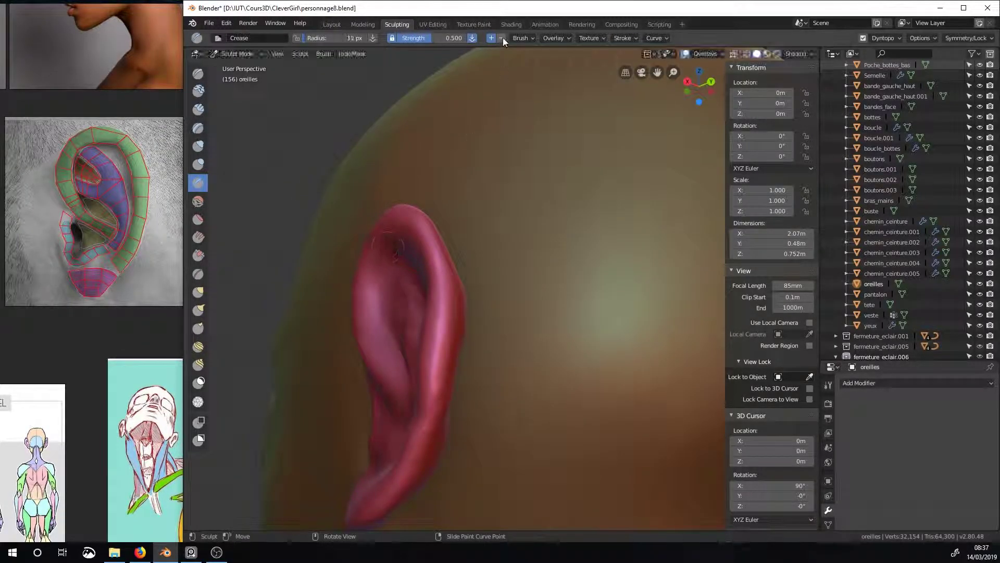
# - Set the brush radius to 19 px and carve a small crease inside the ear
pyautogui.press('f')
pyautogui.moveTo(376, 310); pyautogui.dragTo(486, 173, button='middle')
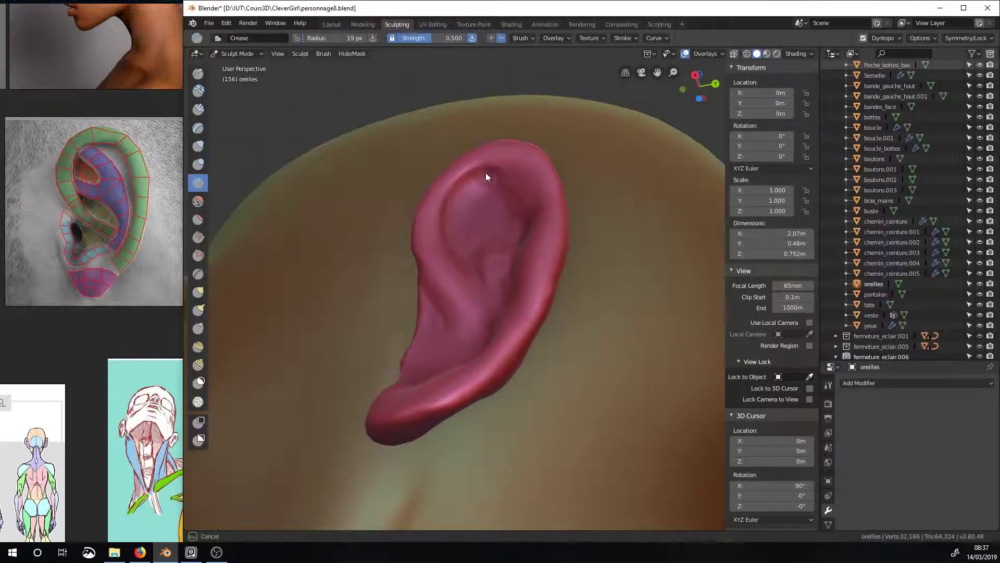
pyautogui.scroll(-2, 486, 173)
pyautogui.moveTo(545, 182); pyautogui.dragTo(392, 255, button='middle')
pyautogui.moveTo(392, 256); pyautogui.dragTo(440, 209)
pyautogui.moveTo(440, 208)
pyautogui.mouseDown(button='middle')
pyautogui.moveTo(614, 210)
pyautogui.moveTo(490, 308)
pyautogui.mouseUp(button='middle')
# - Raise a ridge inside the ear with Draw, then cut a crease beside it with Crease
pyautogui.press('x')
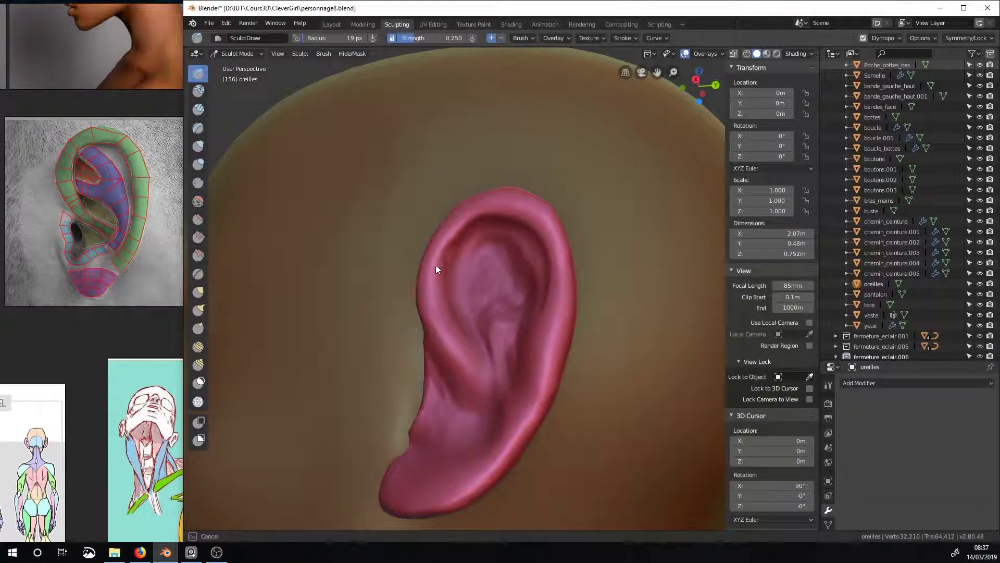
pyautogui.moveTo(436, 265)
pyautogui.mouseDown(button='middle')
pyautogui.moveTo(586, 280)
pyautogui.moveTo(456, 252)
pyautogui.mouseUp(button='middle')
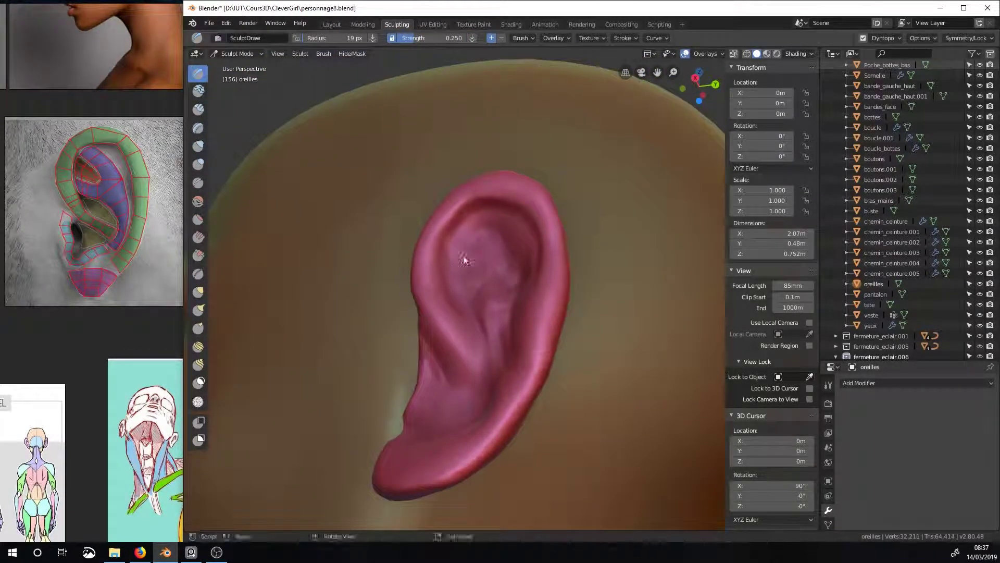
pyautogui.moveTo(470, 257); pyautogui.dragTo(500, 319)
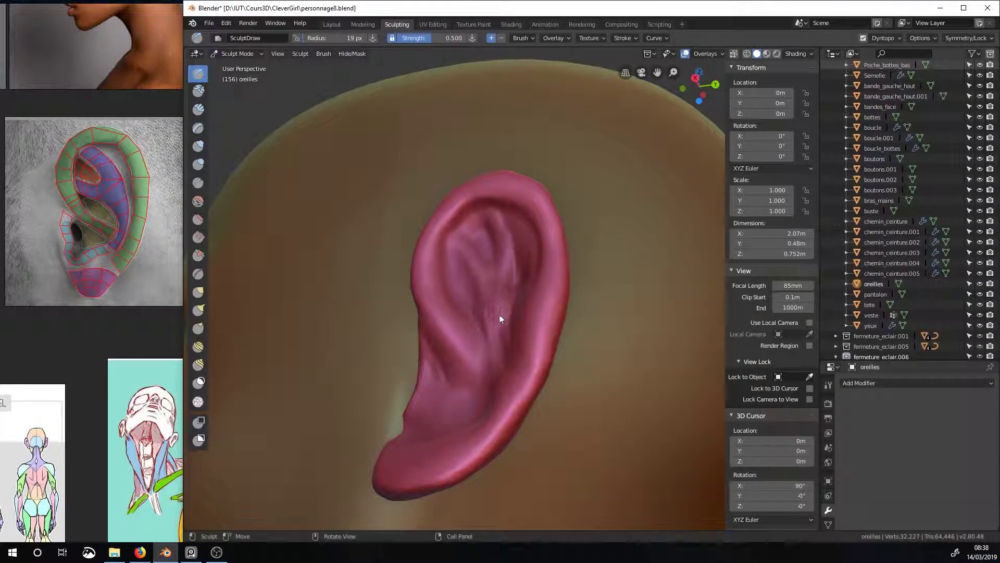
pyautogui.moveTo(508, 279); pyautogui.dragTo(521, 224)
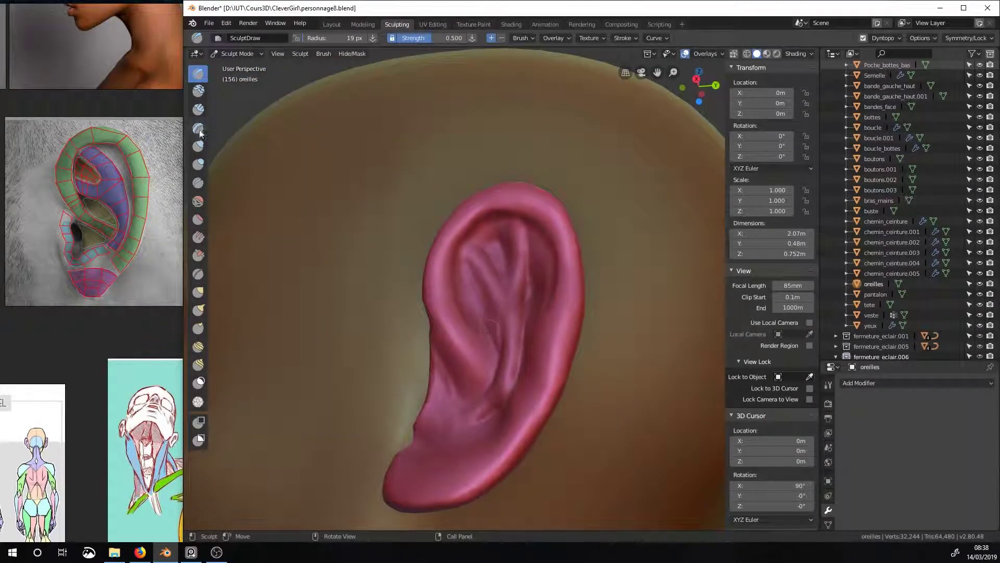
pyautogui.hotkey('shift', 'c')
pyautogui.moveTo(483, 390)
pyautogui.mouseDown(button='middle')
pyautogui.moveTo(577, 252)
pyautogui.moveTo(561, 318)
pyautogui.moveTo(530, 264)
pyautogui.mouseUp(button='middle')
# - Smooth away wrinkles and a stray line inside the ear
pyautogui.press('x')
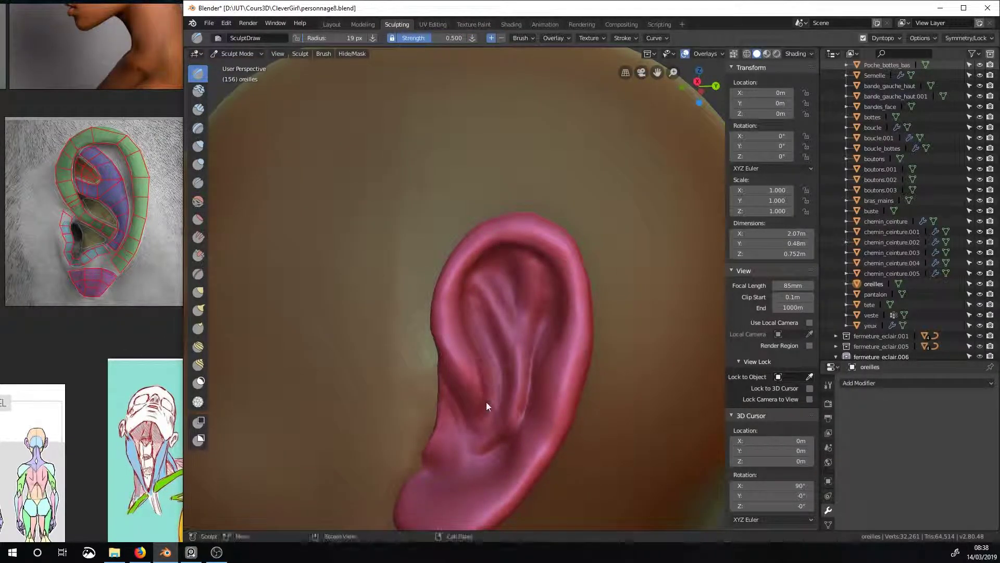
pyautogui.hotkey('shift', 'c')
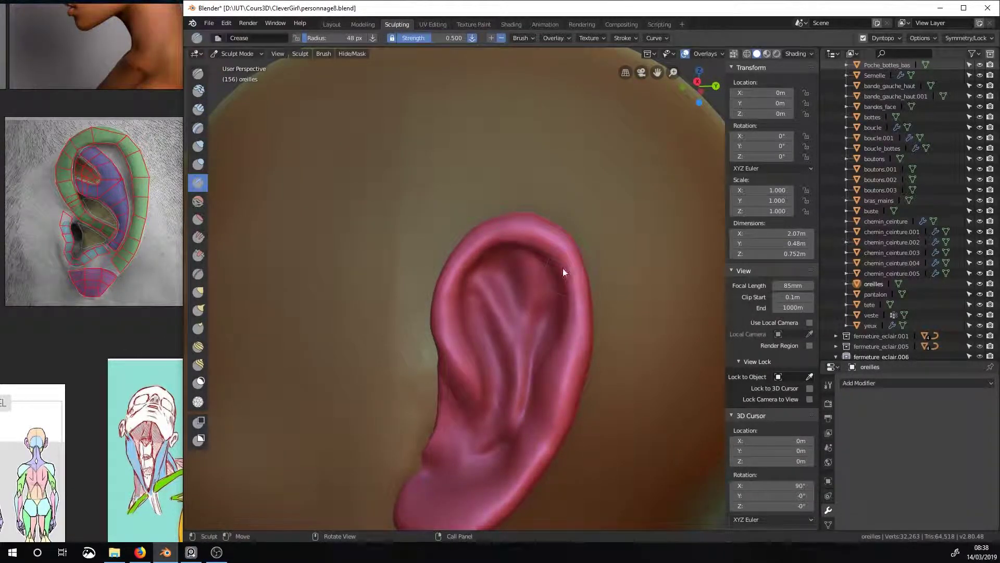
pyautogui.moveTo(553, 345)
pyautogui.mouseDown(button='middle')
pyautogui.moveTo(518, 339)
pyautogui.moveTo(454, 278)
pyautogui.mouseUp(button='middle')
pyautogui.press('x')
pyautogui.moveTo(513, 320)
pyautogui.keyDown('shift'); pyautogui.mouseDown()
pyautogui.moveTo(527, 323)
pyautogui.moveTo(515, 445)
pyautogui.moveTo(568, 323)
pyautogui.mouseUp(); pyautogui.keyUp('shift')
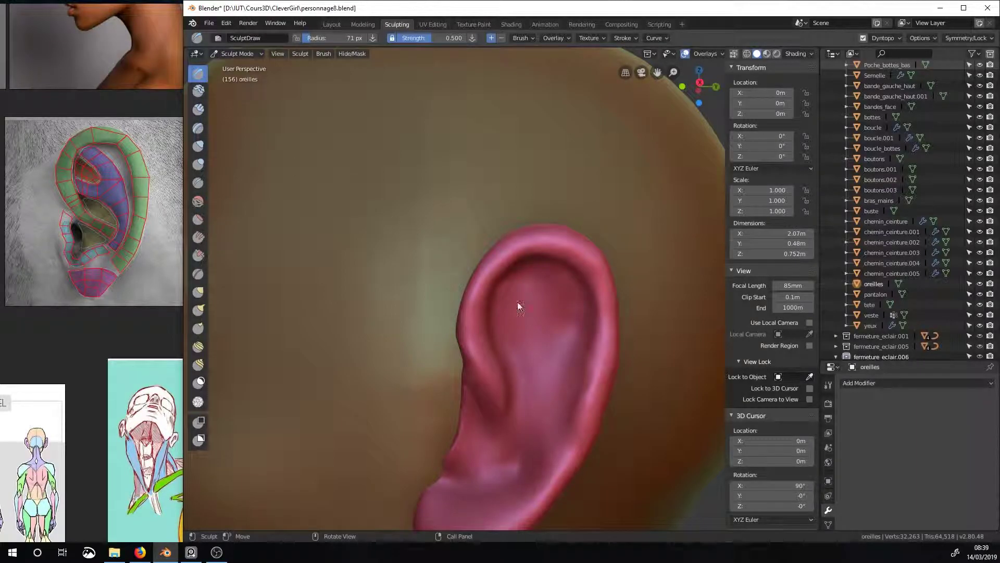
pyautogui.moveTo(517, 302)
pyautogui.keyDown('shift'); pyautogui.mouseDown()
pyautogui.moveTo(508, 301)
pyautogui.moveTo(511, 327)
pyautogui.mouseUp(); pyautogui.keyUp('shift')
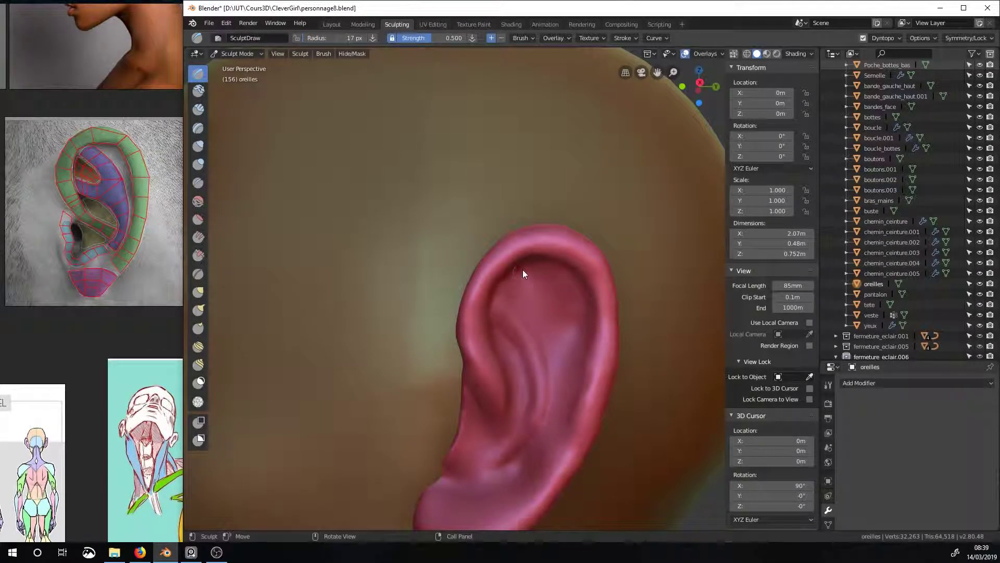
# - Sculpt new inner-ear creases and a mark near the ear's base, then view the whole head
pyautogui.moveTo(523, 270)
pyautogui.mouseDown()
pyautogui.moveTo(518, 321)
pyautogui.moveTo(529, 330)
pyautogui.moveTo(558, 312)
pyautogui.moveTo(520, 337)
pyautogui.moveTo(555, 358)
pyautogui.mouseUp()
pyautogui.moveTo(555, 358); pyautogui.dragTo(523, 283, button='middle')
pyautogui.moveTo(524, 284); pyautogui.dragTo(520, 340)
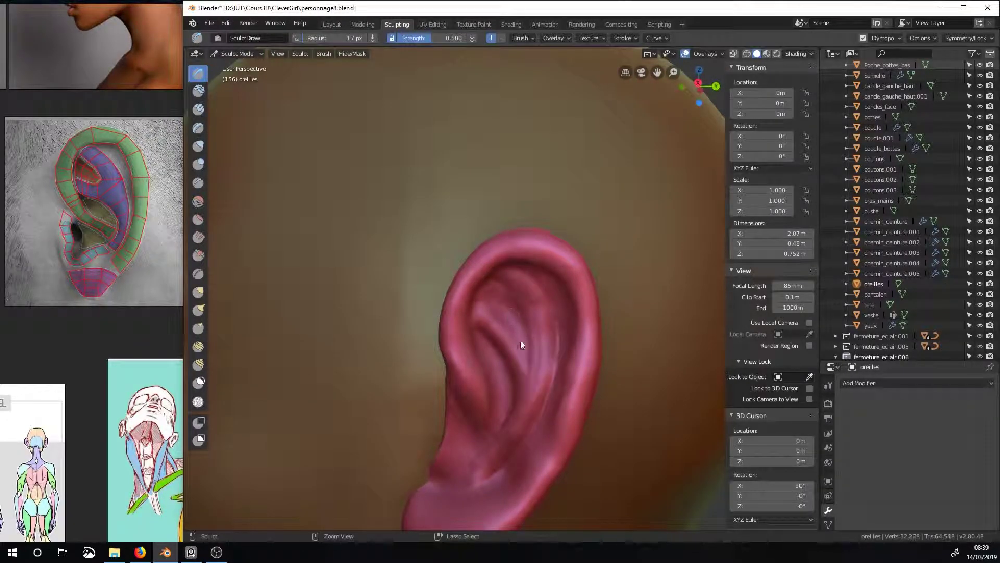
pyautogui.moveTo(521, 340)
pyautogui.mouseDown(button='middle')
pyautogui.moveTo(626, 348)
pyautogui.moveTo(558, 270)
pyautogui.mouseUp(button='middle')
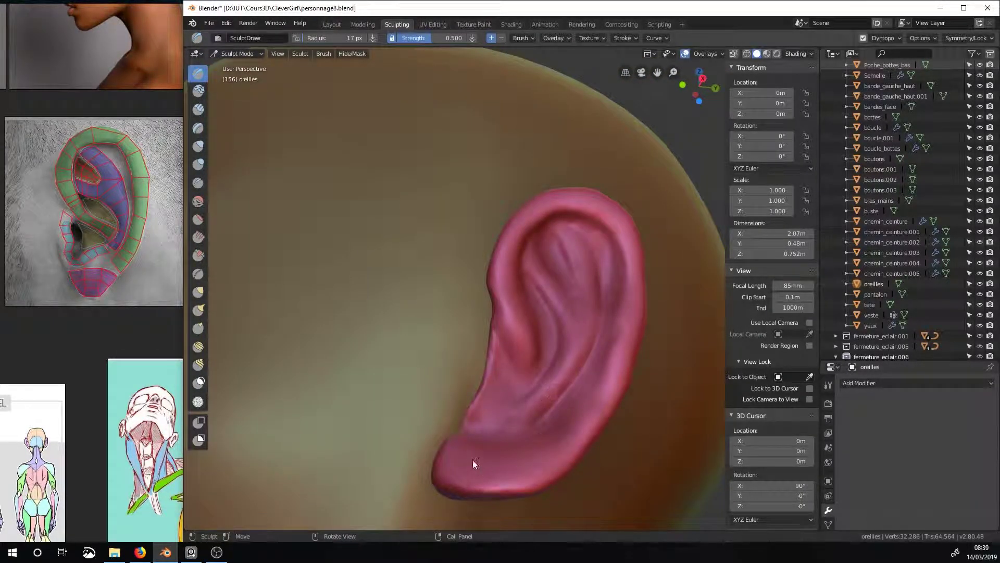
pyautogui.moveTo(473, 460)
pyautogui.mouseDown(button='middle')
pyautogui.moveTo(439, 417)
pyautogui.moveTo(520, 319)
pyautogui.mouseUp(button='middle')
pyautogui.moveTo(508, 392); pyautogui.dragTo(466, 427)
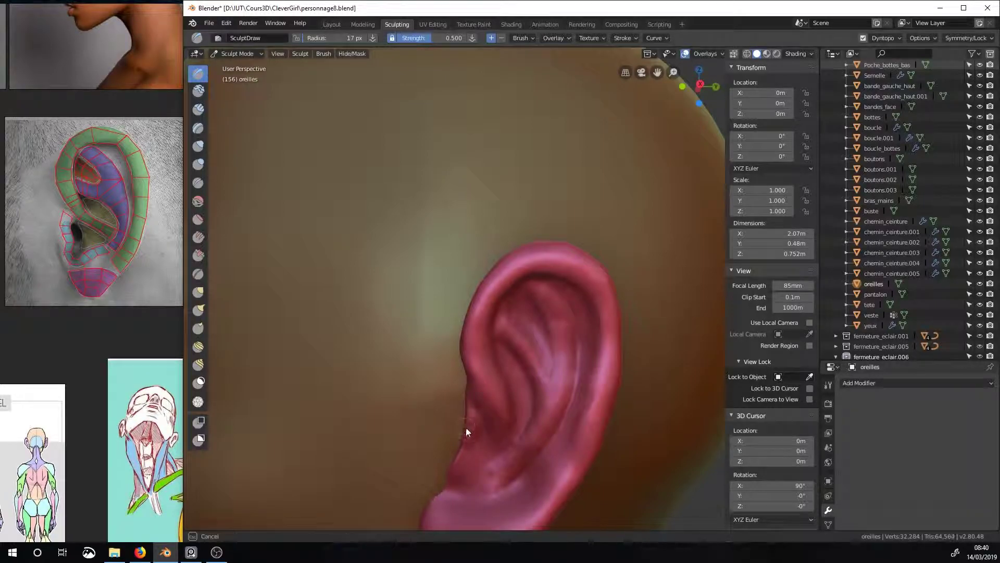
pyautogui.moveTo(458, 466); pyautogui.dragTo(547, 446, button='middle')
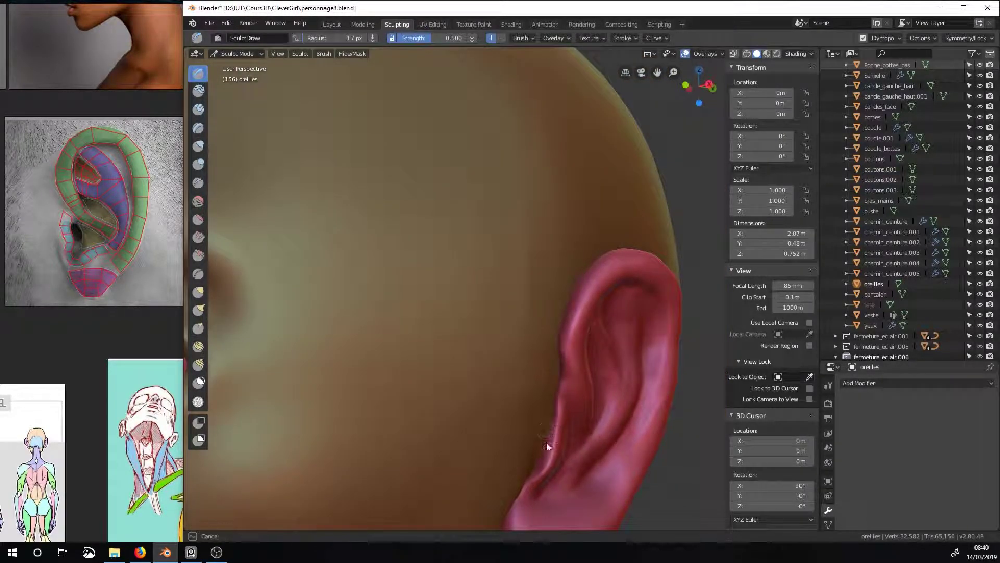
pyautogui.scroll(-6, 521, 494)
pyautogui.moveTo(521, 494)
pyautogui.mouseDown(button='middle')
pyautogui.moveTo(535, 333)
pyautogui.moveTo(507, 298)
pyautogui.moveTo(454, 337)
pyautogui.moveTo(699, 242)
pyautogui.mouseUp(button='middle')
# - Select the ear and head in Object Mode and merge them with Bool Tool Union
pyautogui.hotkey('ctrl', 'Tab')
pyautogui.click(508, 237)
pyautogui.click(812, 94)
pyautogui.click(771, 119)
pyautogui.scroll(4, 698, 242)
pyautogui.scroll(-3, 698, 242)
# - Return to Sculpt Mode on the head and enable Dynamic Topology
pyautogui.hotkey('ctrl', 'Tab')
pyautogui.click(429, 304)
pyautogui.moveTo(430, 304)
pyautogui.mouseDown(button='middle')
pyautogui.moveTo(469, 310)
pyautogui.moveTo(442, 267)
pyautogui.moveTo(369, 364)
pyautogui.moveTo(412, 315)
pyautogui.mouseUp(button='middle')
pyautogui.click(863, 38)
pyautogui.click(812, 70)
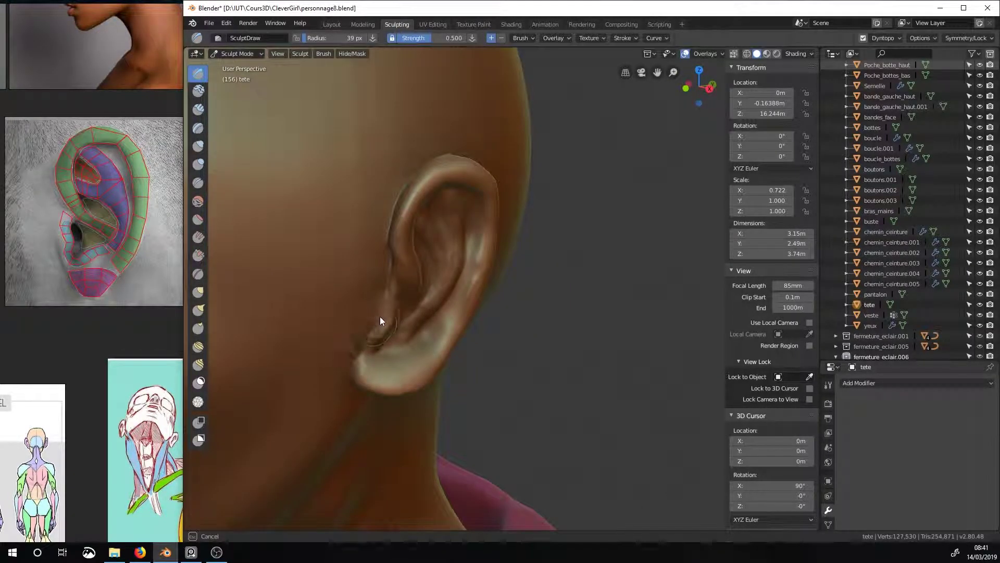
# - Add sculpt detail around the merged ear and near the ear lobe
pyautogui.moveTo(380, 316); pyautogui.dragTo(390, 276)
pyautogui.moveTo(390, 276)
pyautogui.mouseDown(button='middle')
pyautogui.moveTo(558, 343)
pyautogui.moveTo(545, 259)
pyautogui.moveTo(573, 340)
pyautogui.moveTo(610, 284)
pyautogui.moveTo(475, 380)
pyautogui.mouseUp(button='middle')
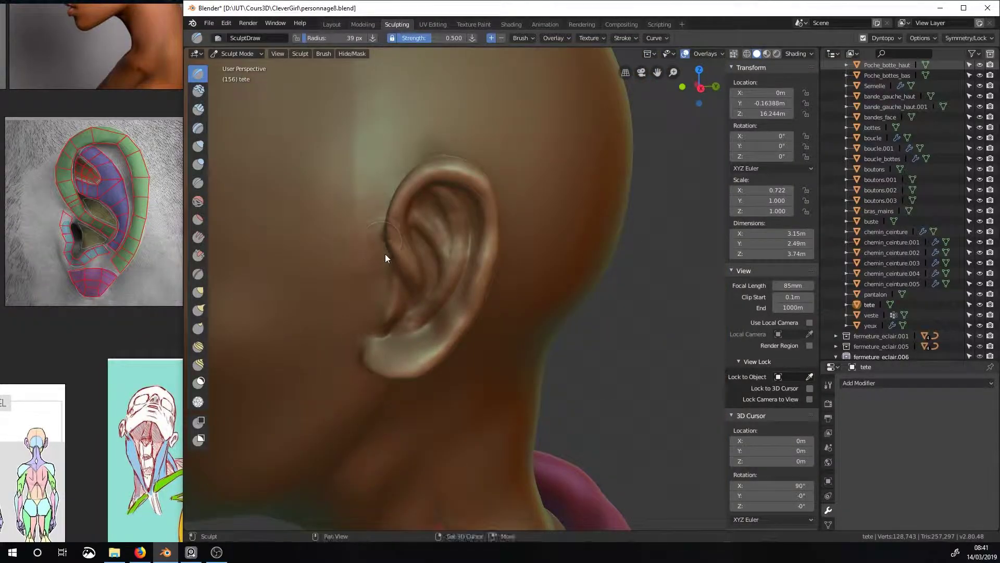
pyautogui.moveTo(386, 258)
pyautogui.mouseDown(button='middle')
pyautogui.moveTo(536, 234)
pyautogui.moveTo(516, 163)
pyautogui.moveTo(549, 166)
pyautogui.moveTo(517, 409)
pyautogui.moveTo(540, 295)
pyautogui.mouseUp(button='middle')
pyautogui.moveTo(540, 295)
pyautogui.mouseDown()
pyautogui.moveTo(538, 366)
pyautogui.moveTo(519, 431)
pyautogui.mouseUp()
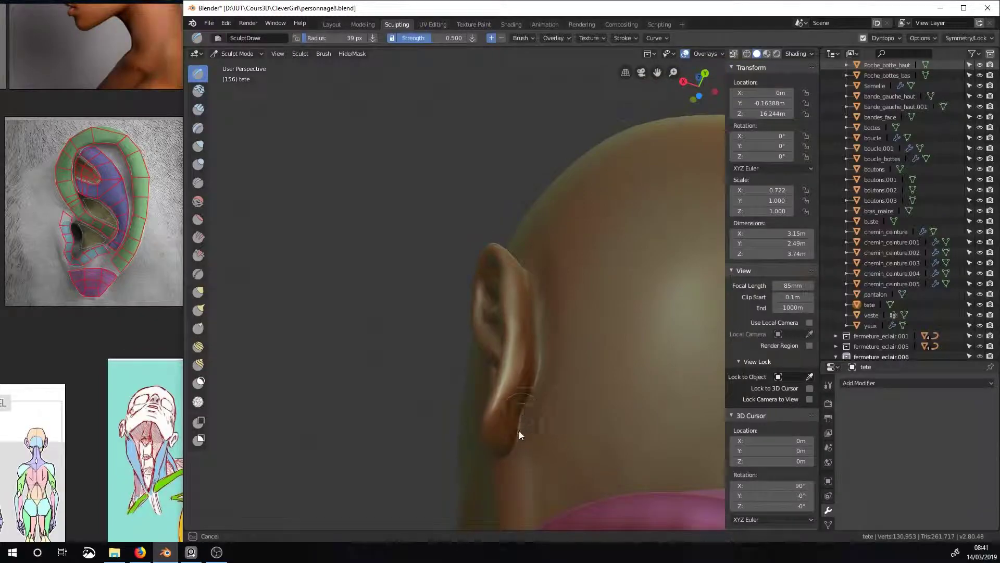
pyautogui.moveTo(519, 430)
pyautogui.mouseDown(button='middle')
pyautogui.moveTo(404, 248)
pyautogui.moveTo(530, 425)
pyautogui.moveTo(624, 386)
pyautogui.mouseUp(button='middle')
# - Set the Draw brush to 28 px radius and 1.000 strength, then smooth around the ear canal
pyautogui.hotkey('shift', 's')
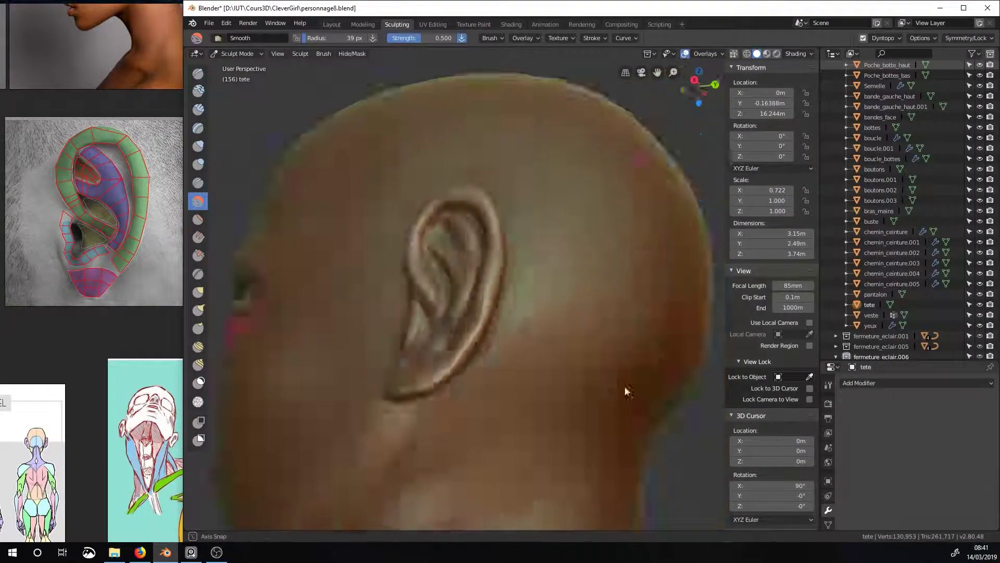
pyautogui.scroll(5, 624, 386)
pyautogui.press('x')
pyautogui.press('f')
pyautogui.click(445, 302)
pyautogui.moveTo(445, 302); pyautogui.dragTo(446, 329, button='middle')
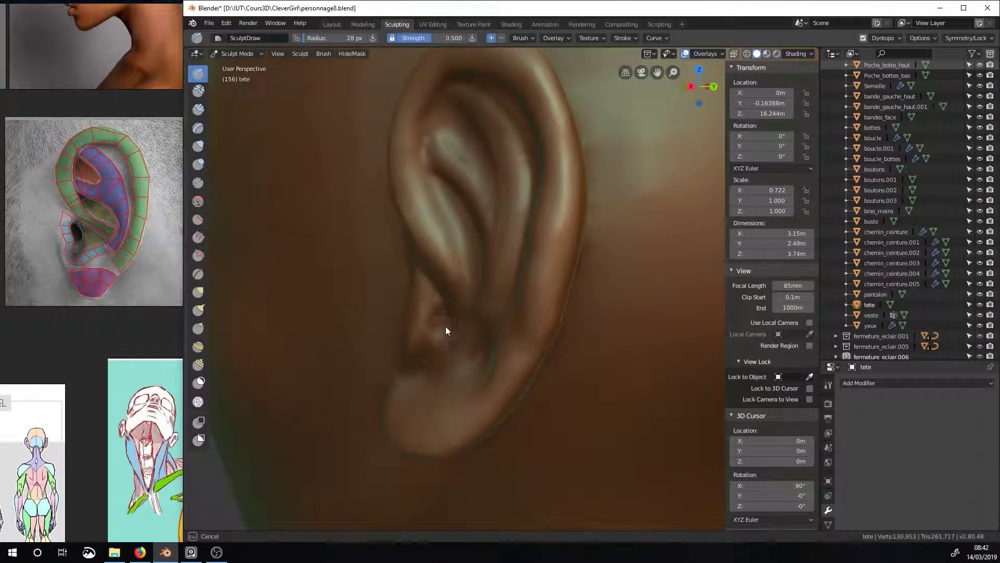
pyautogui.moveTo(423, 42); pyautogui.dragTo(445, 327)
pyautogui.moveTo(440, 318)
pyautogui.mouseDown(button='middle')
pyautogui.moveTo(482, 348)
pyautogui.moveTo(365, 301)
pyautogui.moveTo(428, 324)
pyautogui.mouseUp(button='middle')
pyautogui.hotkey('shift', 's')
pyautogui.moveTo(428, 324); pyautogui.dragTo(420, 365)
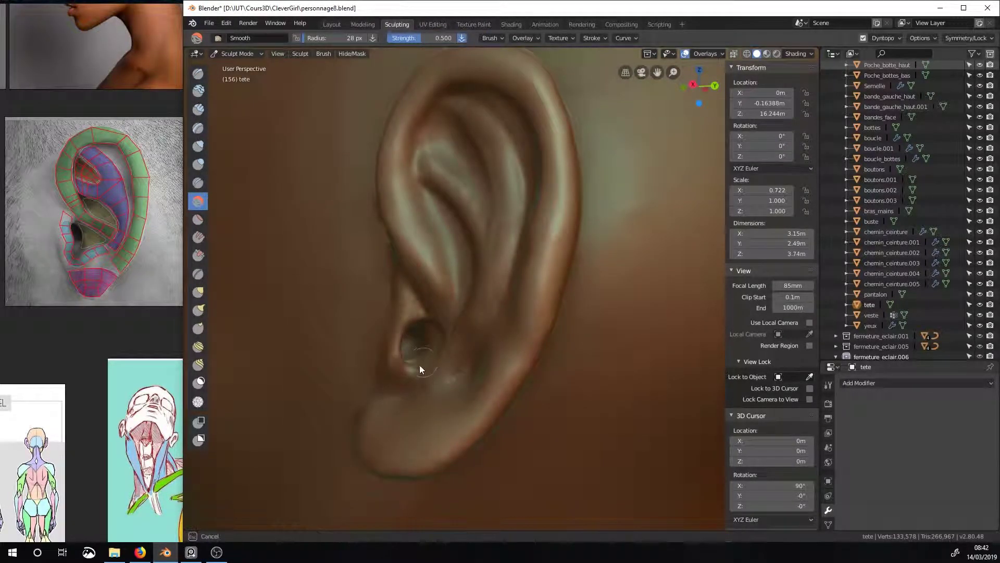
pyautogui.moveTo(449, 358); pyautogui.dragTo(391, 307, button='middle')
# - Build up clay near the earlobe with Clay Strips, then turn the head three-quarter
pyautogui.press('c')
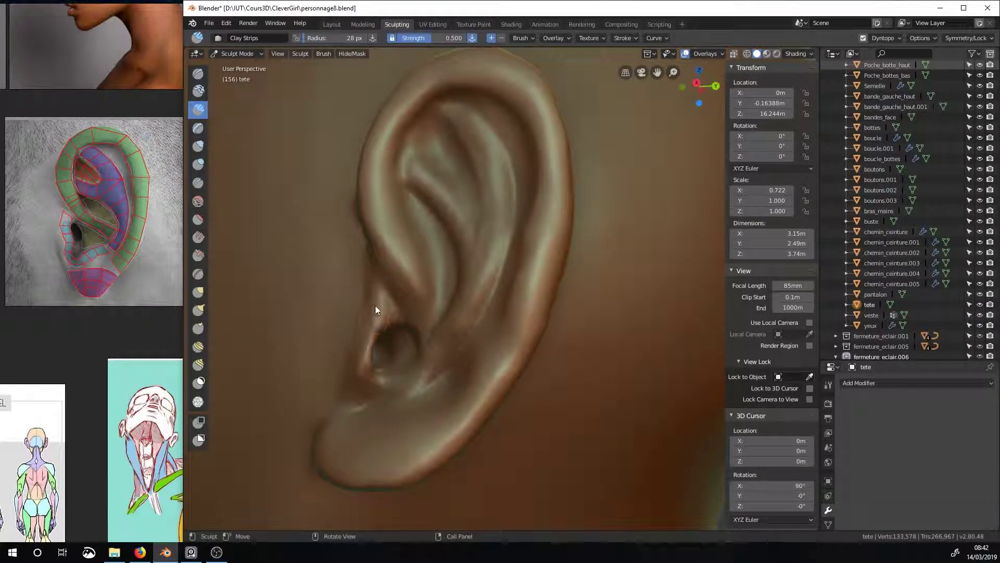
pyautogui.moveTo(457, 340); pyautogui.dragTo(458, 354, button='middle')
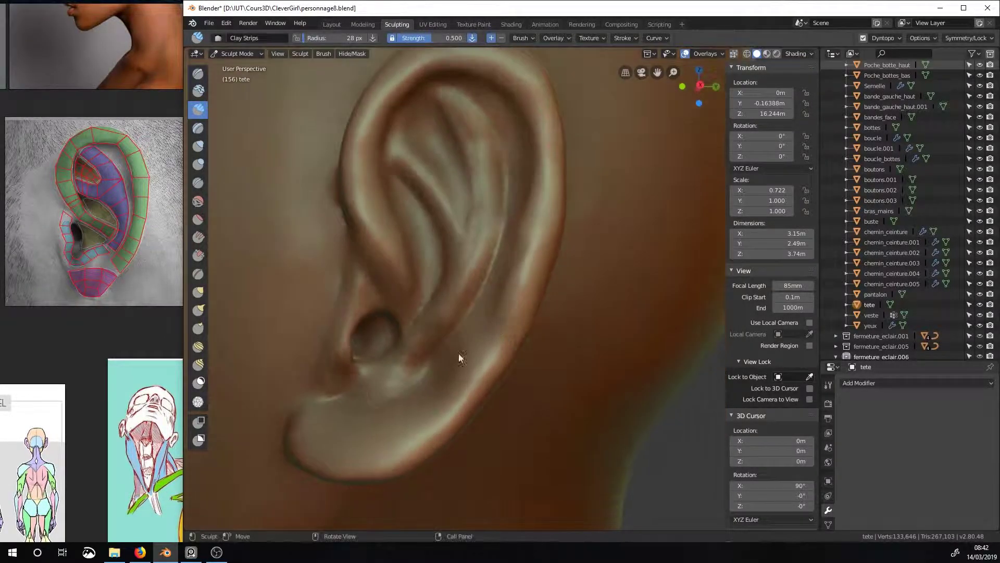
pyautogui.moveTo(368, 404); pyautogui.dragTo(447, 380)
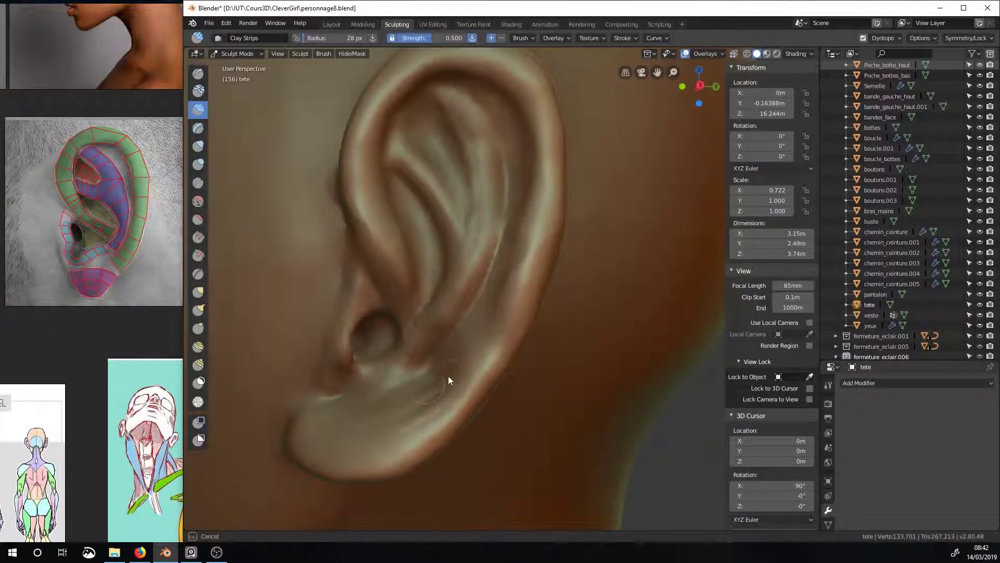
pyautogui.moveTo(447, 380)
pyautogui.mouseDown(button='middle')
pyautogui.moveTo(438, 302)
pyautogui.moveTo(321, 298)
pyautogui.mouseUp(button='middle')
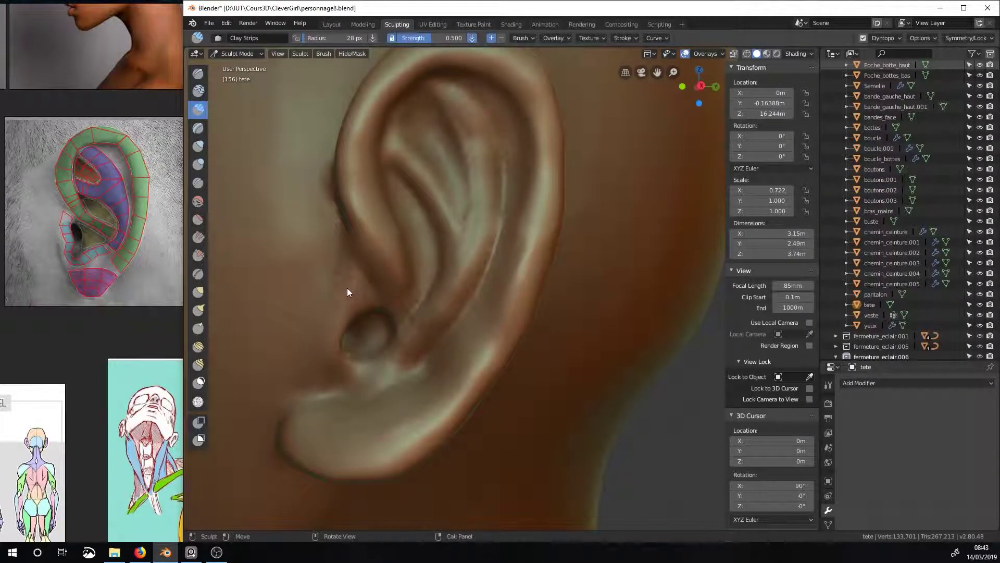
pyautogui.press('x')
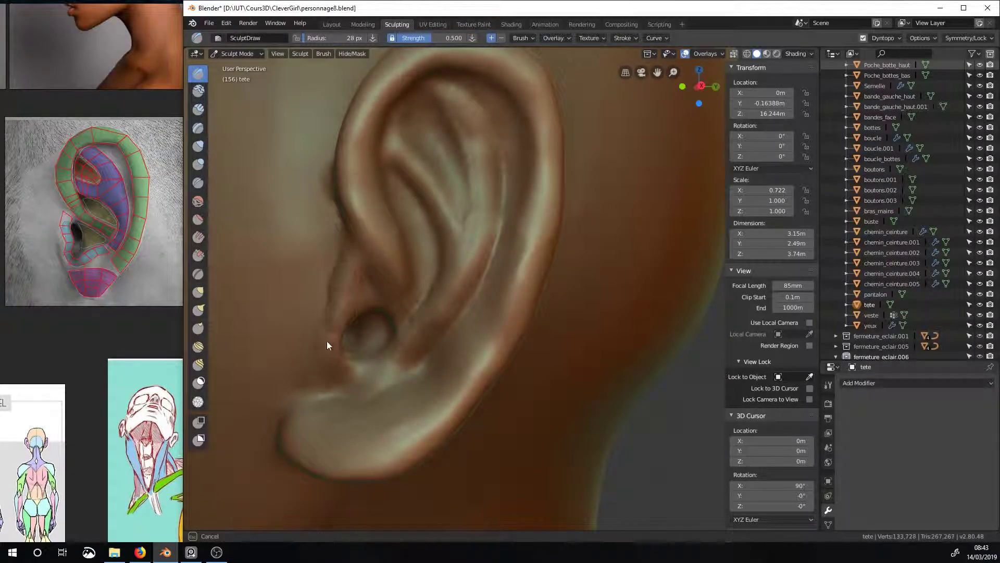
pyautogui.scroll(-6, 458, 373)
pyautogui.moveTo(299, 411)
pyautogui.mouseDown(button='middle')
pyautogui.moveTo(514, 340)
pyautogui.moveTo(201, 346)
pyautogui.mouseUp(button='middle')
# - Set the Clay Strips brush to about 29 px, then pull the earlobe slightly outward with Snake Hook
pyautogui.click(198, 310)
pyautogui.moveTo(462, 319)
pyautogui.mouseDown(button='middle')
pyautogui.moveTo(525, 301)
pyautogui.moveTo(483, 317)
pyautogui.mouseUp(button='middle')
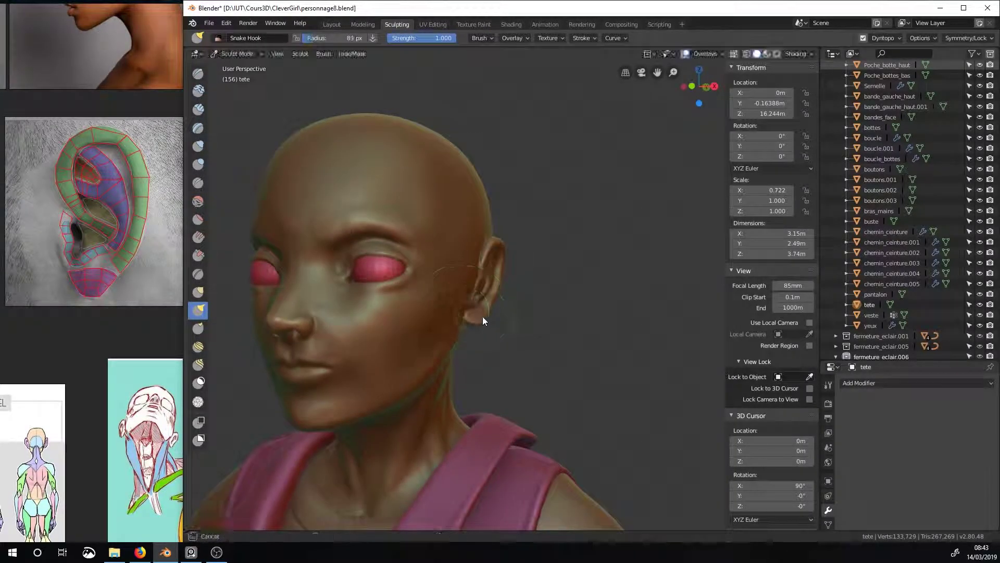
pyautogui.moveTo(500, 267)
pyautogui.mouseDown(button='middle')
pyautogui.moveTo(562, 313)
pyautogui.moveTo(485, 276)
pyautogui.moveTo(630, 353)
pyautogui.moveTo(458, 346)
pyautogui.mouseUp(button='middle')
pyautogui.scroll(4, 562, 313)
pyautogui.press('c')
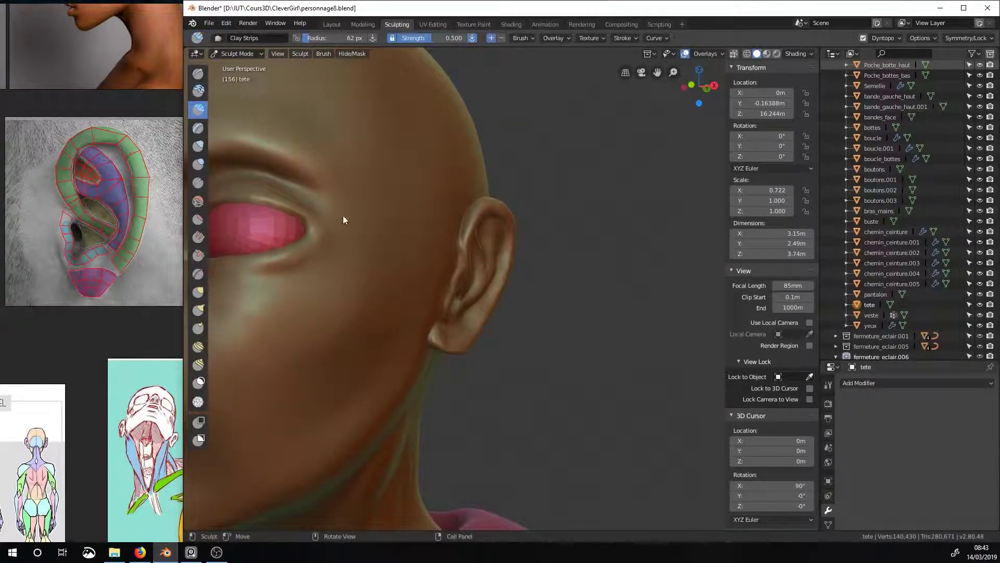
pyautogui.click(550, 41)
pyautogui.press('f')
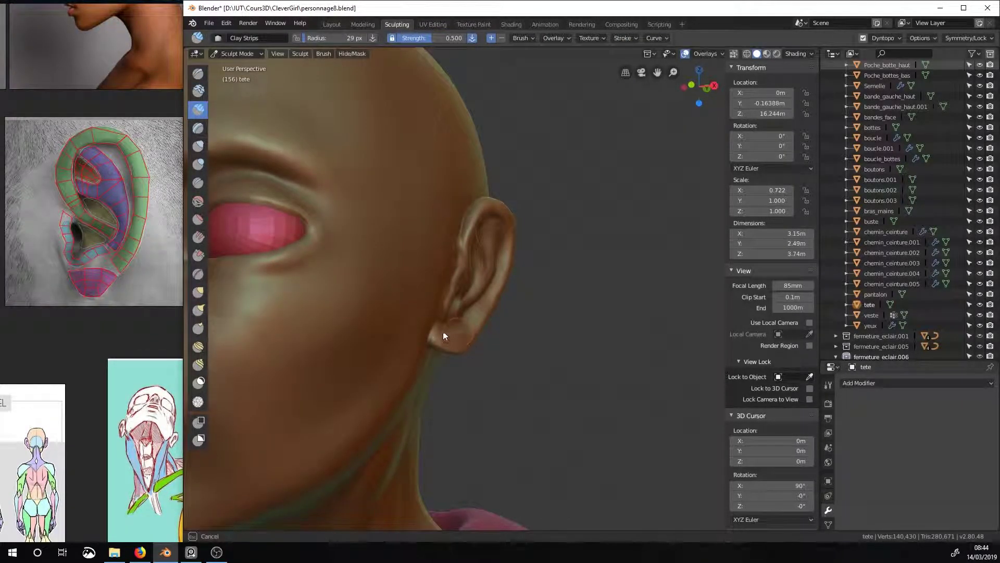
pyautogui.moveTo(472, 338)
pyautogui.mouseDown(button='middle')
pyautogui.moveTo(512, 276)
pyautogui.moveTo(430, 337)
pyautogui.mouseUp(button='middle')
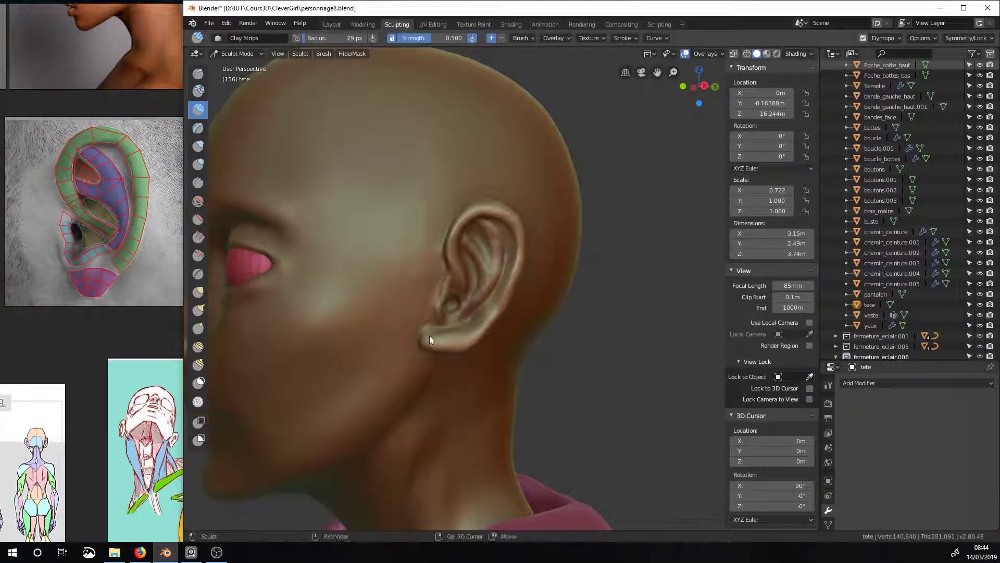
pyautogui.press('k')
pyautogui.moveTo(449, 343); pyautogui.dragTo(440, 345)
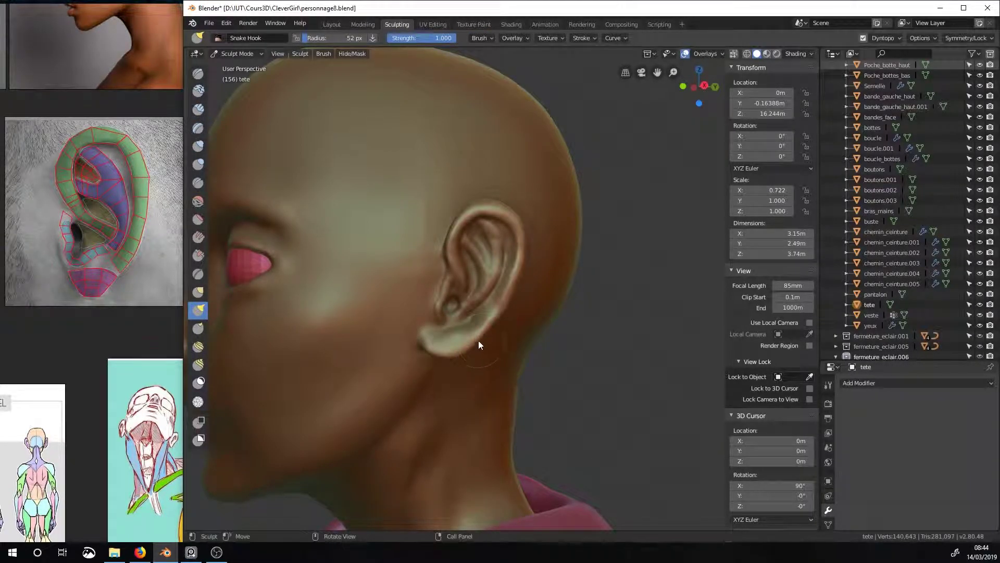
pyautogui.press('KP_1')
# - Save the sculpt, then save it as the incremented file personnage9.blend
pyautogui.hotkey('ctrl', 's')
pyautogui.hotkey('ctrl', 'shift', 's')
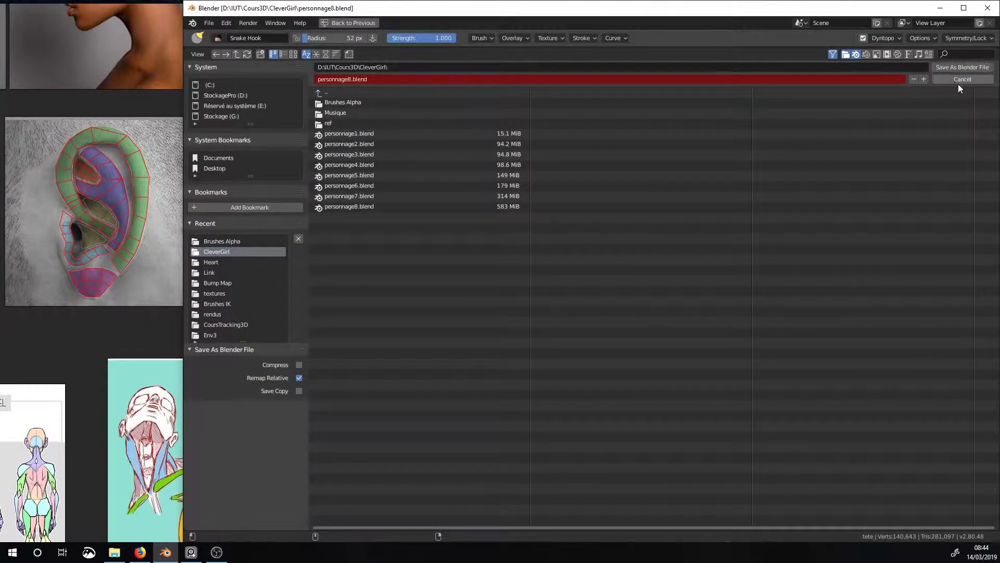
pyautogui.press('KP_Add')
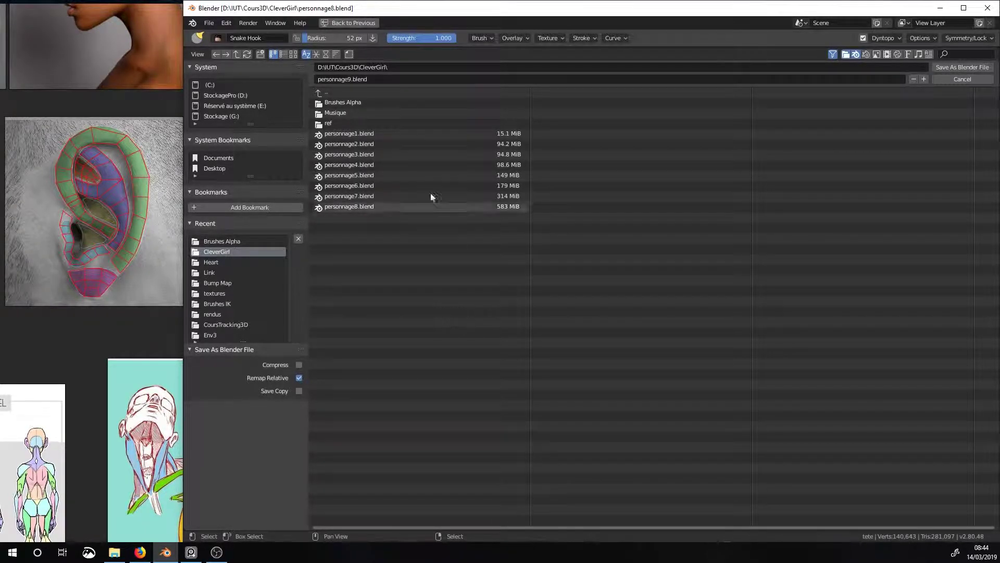
pyautogui.press('Return')
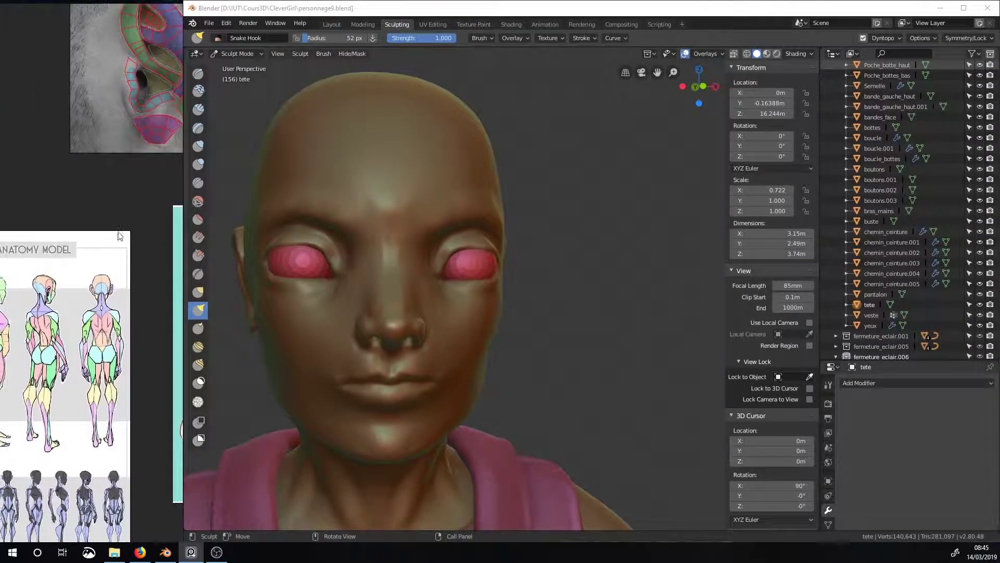
pyautogui.moveTo(457, 384)
pyautogui.mouseDown(button='middle')
pyautogui.moveTo(453, 277)
pyautogui.moveTo(307, 335)
pyautogui.mouseUp(button='middle')
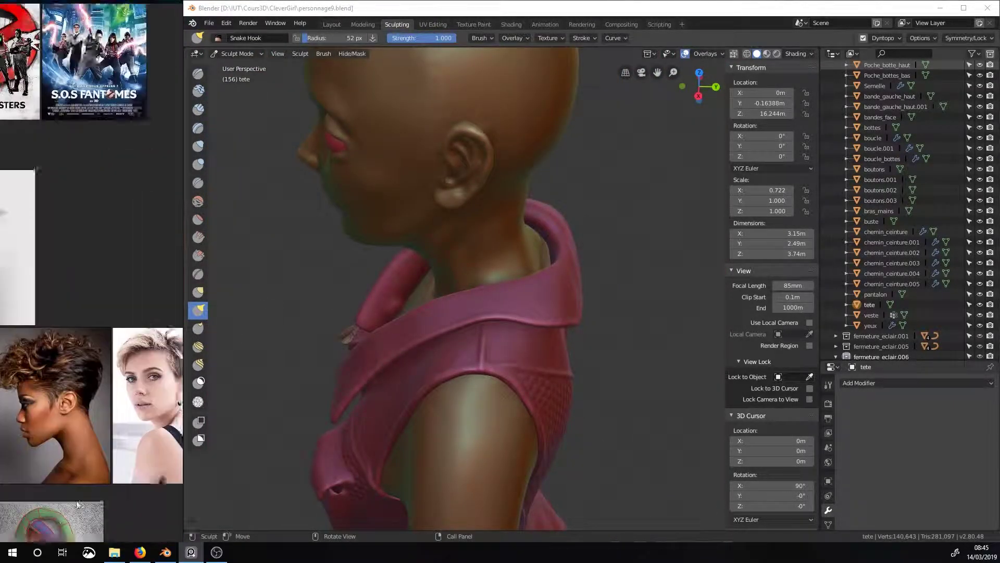
pyautogui.scroll(-5, 104, 313)
pyautogui.scroll(8, 92, 275)
pyautogui.moveTo(323, 219); pyautogui.dragTo(457, 173, button='middle')
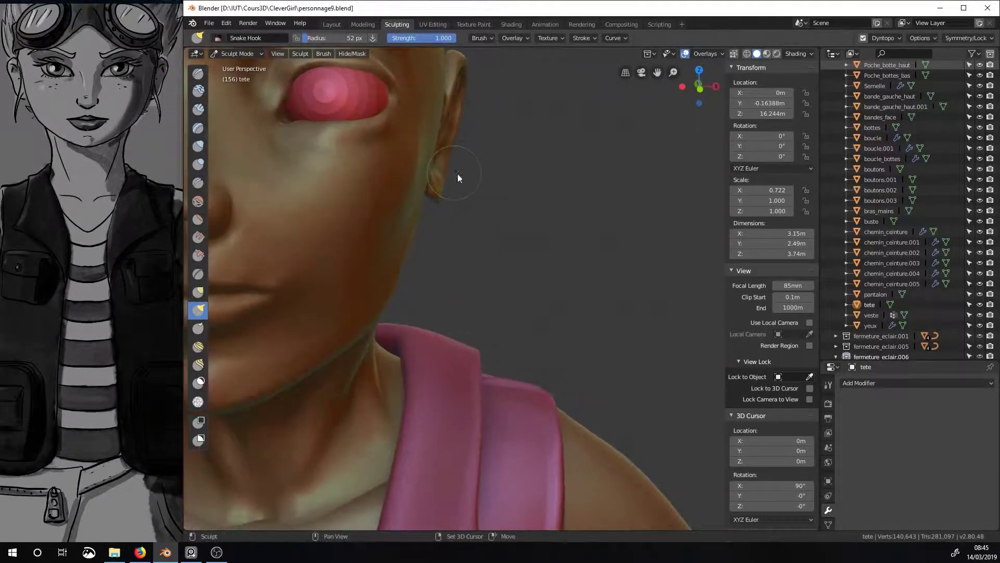
pyautogui.scroll(3, 453, 229)
pyautogui.moveTo(450, 285); pyautogui.dragTo(432, 235, button='middle')
pyautogui.hotkey('shift', 's')
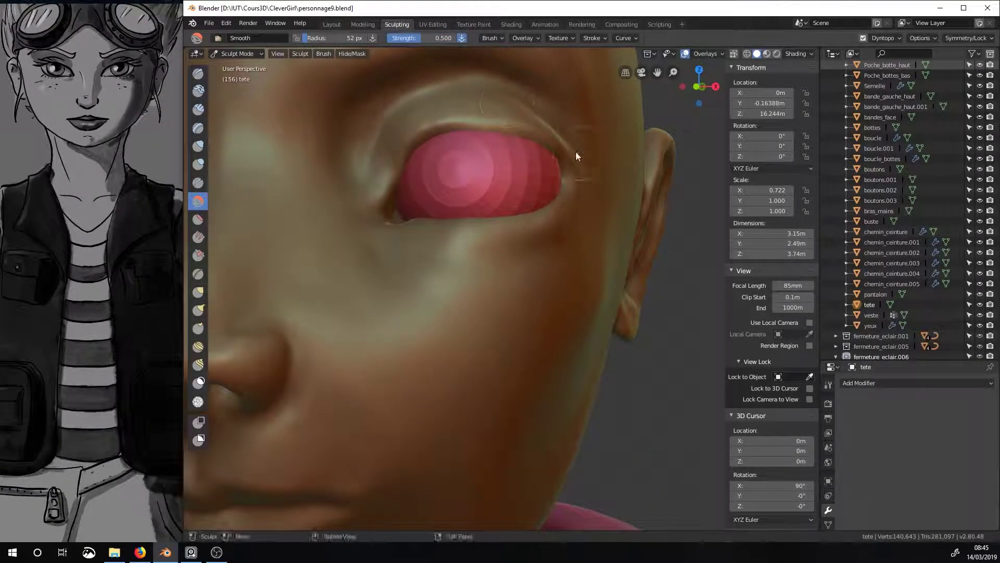
# - Pull and reshape the eyelid outline with the Snake Hook brush
pyautogui.moveTo(576, 152); pyautogui.dragTo(377, 216, button='middle')
pyautogui.moveTo(279, 289)
pyautogui.mouseDown(button='middle')
pyautogui.moveTo(391, 330)
pyautogui.moveTo(415, 303)
pyautogui.moveTo(641, 286)
pyautogui.moveTo(408, 310)
pyautogui.mouseUp(button='middle')
pyautogui.moveTo(408, 310); pyautogui.dragTo(386, 329)
pyautogui.press('k')
pyautogui.moveTo(386, 328)
pyautogui.mouseDown(button='middle')
pyautogui.moveTo(402, 354)
pyautogui.moveTo(583, 358)
pyautogui.mouseUp(button='middle')
pyautogui.moveTo(583, 357); pyautogui.dragTo(520, 359)
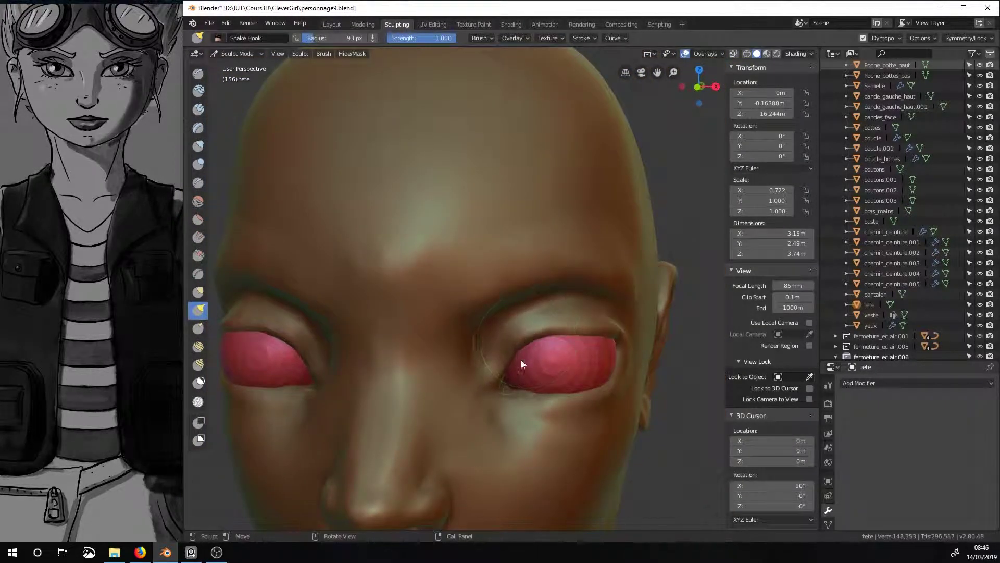
pyautogui.moveTo(573, 364)
pyautogui.mouseDown(button='middle')
pyautogui.moveTo(517, 329)
pyautogui.moveTo(467, 326)
pyautogui.moveTo(471, 283)
pyautogui.mouseUp(button='middle')
pyautogui.moveTo(471, 284); pyautogui.dragTo(432, 287)
pyautogui.moveTo(431, 283)
pyautogui.mouseDown(button='middle')
pyautogui.moveTo(504, 308)
pyautogui.moveTo(483, 281)
pyautogui.moveTo(367, 279)
pyautogui.mouseUp(button='middle')
# - Pinch the outer corner of the eye with the Pinch brush
pyautogui.hotkey('shift', 'c')
pyautogui.press('p')
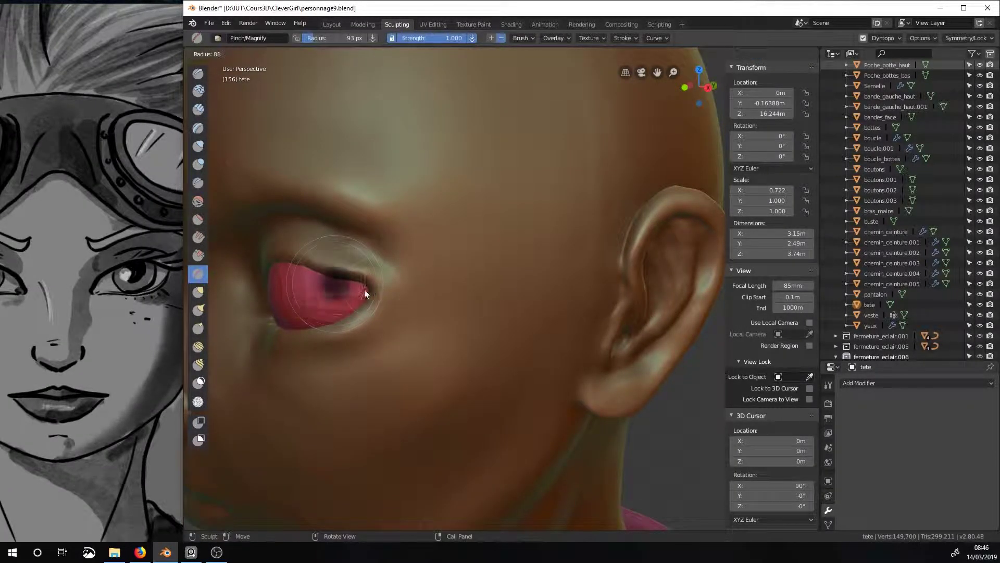
pyautogui.moveTo(364, 289); pyautogui.dragTo(368, 297)
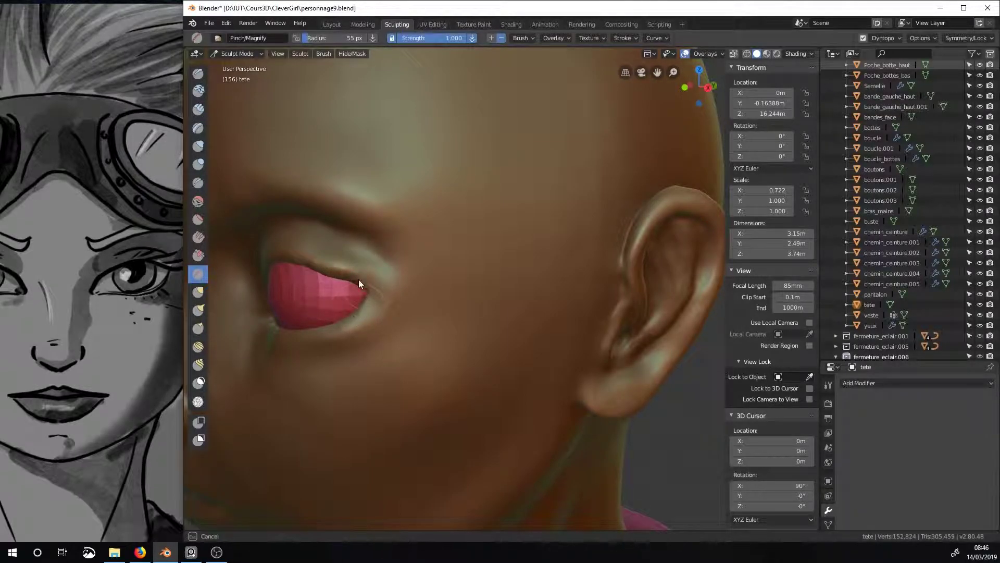
pyautogui.moveTo(317, 273); pyautogui.dragTo(348, 283)
pyautogui.moveTo(348, 284)
pyautogui.mouseDown(button='middle')
pyautogui.moveTo(450, 298)
pyautogui.moveTo(402, 297)
pyautogui.mouseUp(button='middle')
# - Set the Crease brush to 12 px and lower its Autosmooth, then inspect the eye from several angles
pyautogui.hotkey('shift', 'c')
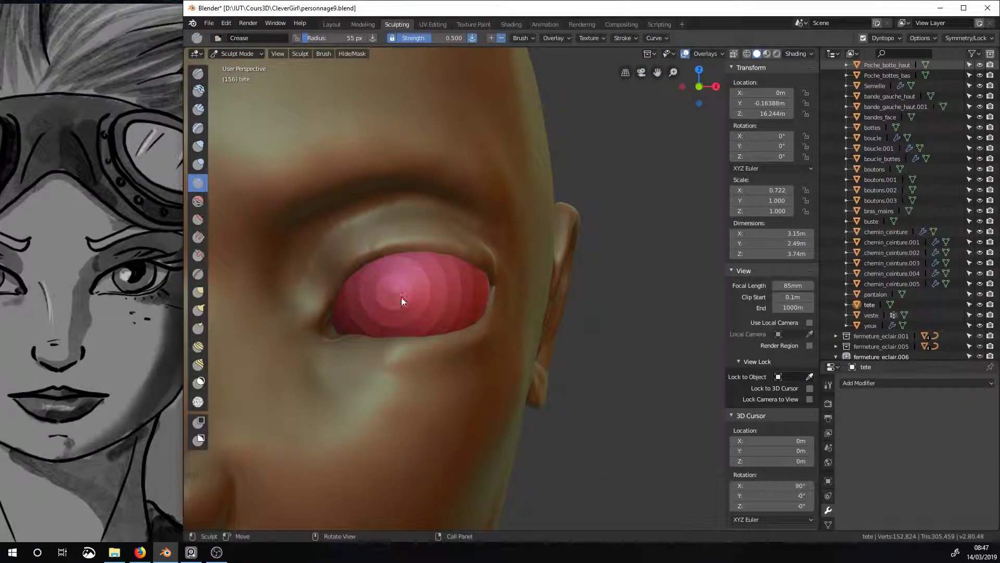
pyautogui.press('f')
pyautogui.click(324, 309)
pyautogui.moveTo(309, 320); pyautogui.dragTo(326, 336, button='middle')
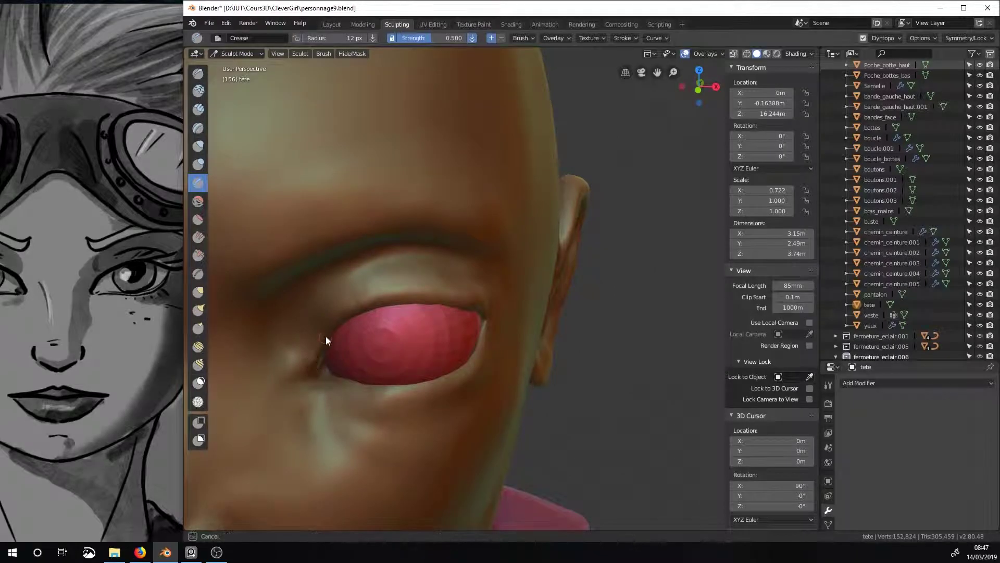
pyautogui.moveTo(411, 288)
pyautogui.mouseDown(button='middle')
pyautogui.moveTo(369, 260)
pyautogui.moveTo(363, 301)
pyautogui.mouseUp(button='middle')
pyautogui.click(521, 38)
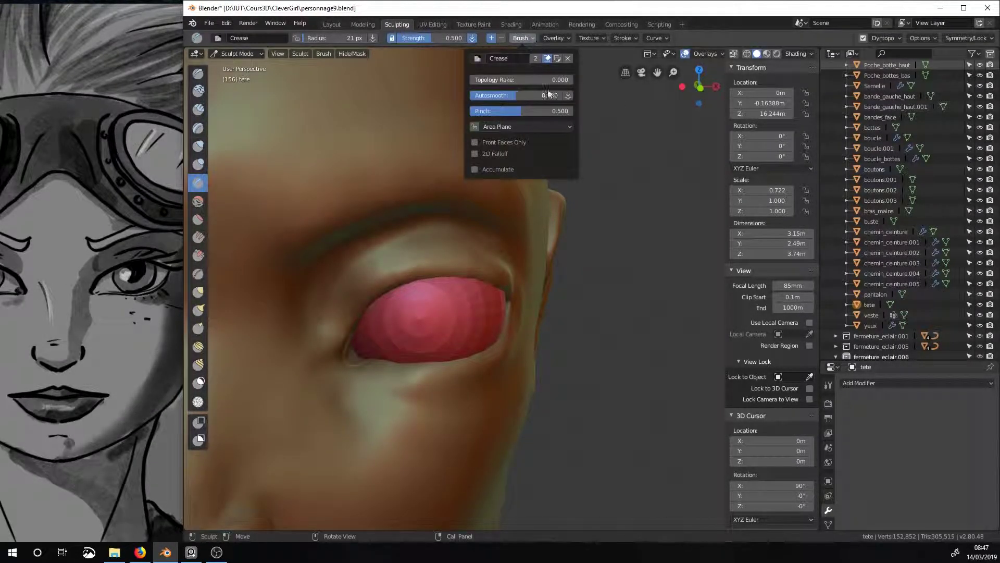
pyautogui.moveTo(551, 98); pyautogui.dragTo(471, 98)
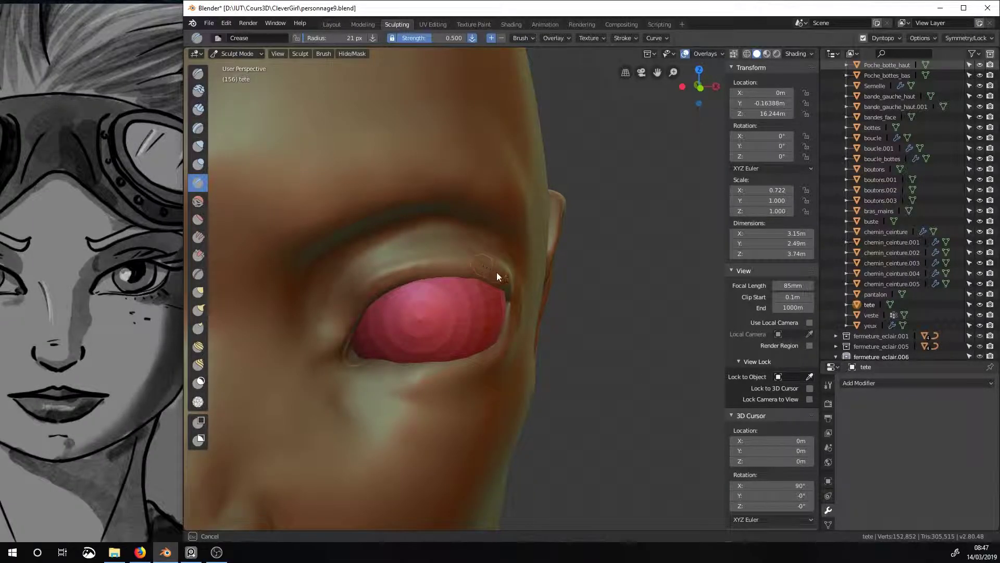
pyautogui.moveTo(496, 272)
pyautogui.mouseDown(button='middle')
pyautogui.moveTo(455, 308)
pyautogui.moveTo(409, 300)
pyautogui.moveTo(458, 305)
pyautogui.moveTo(547, 290)
pyautogui.moveTo(467, 293)
pyautogui.mouseUp(button='middle')
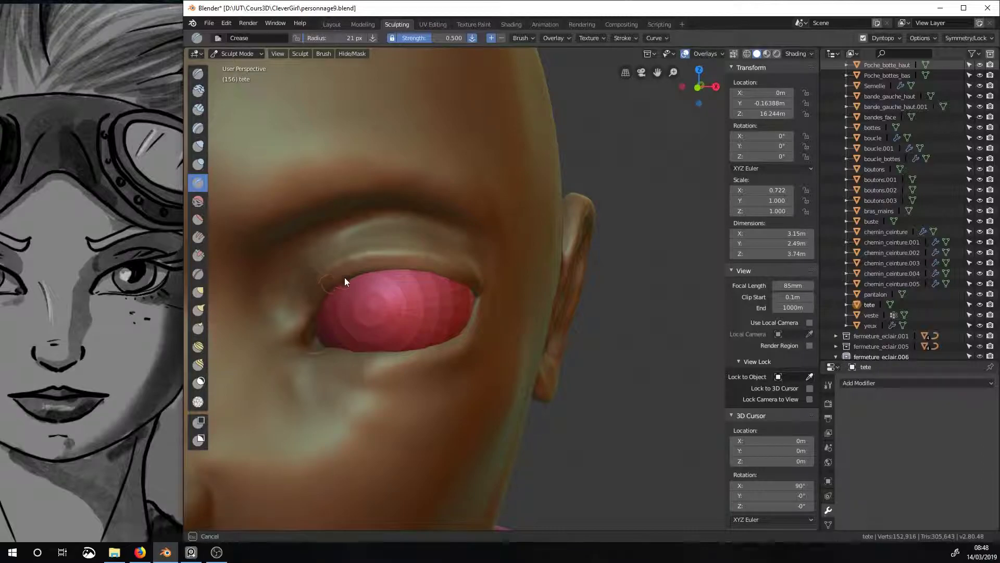
pyautogui.moveTo(345, 278)
pyautogui.mouseDown(button='middle')
pyautogui.moveTo(440, 296)
pyautogui.moveTo(339, 296)
pyautogui.moveTo(499, 256)
pyautogui.moveTo(611, 288)
pyautogui.moveTo(521, 302)
pyautogui.moveTo(495, 286)
pyautogui.moveTo(537, 236)
pyautogui.mouseUp(button='middle')
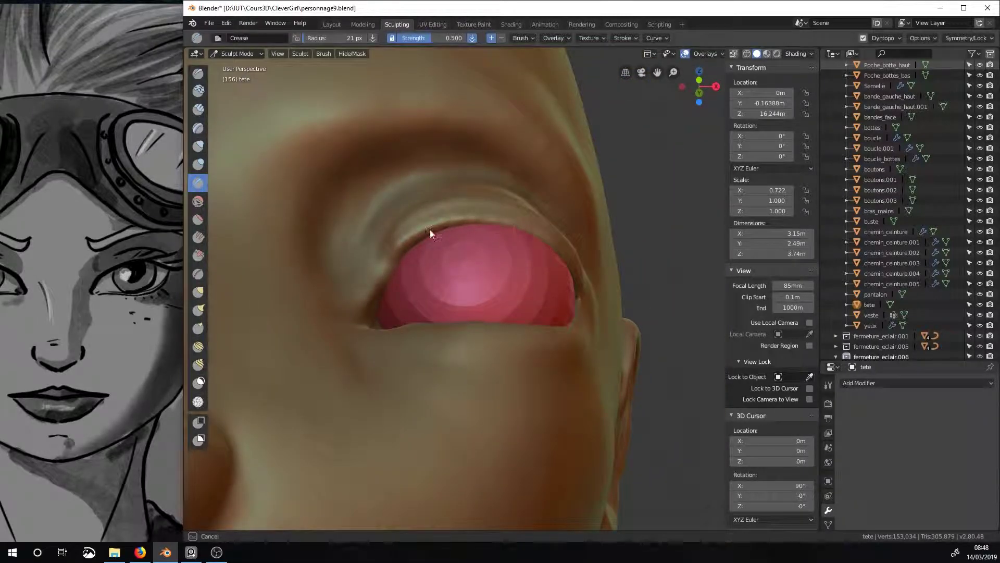
pyautogui.moveTo(430, 229)
pyautogui.mouseDown(button='middle')
pyautogui.moveTo(483, 276)
pyautogui.moveTo(553, 280)
pyautogui.moveTo(487, 280)
pyautogui.mouseUp(button='middle')
# - Cycle from the Smooth to the Snake Hook brush, enlarged to 192 px, beside the eye
pyautogui.press('s')
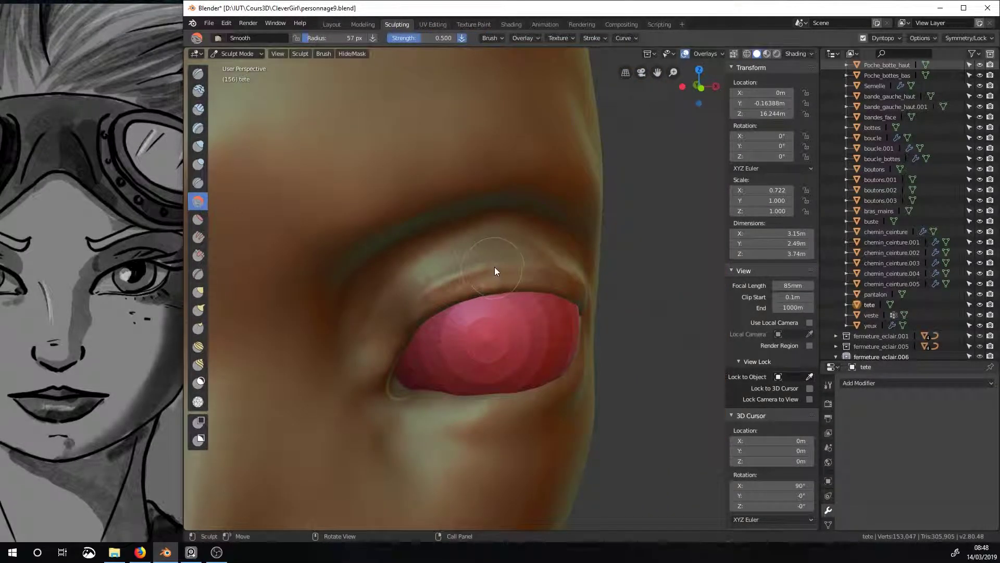
pyautogui.moveTo(571, 275)
pyautogui.mouseDown(button='middle')
pyautogui.moveTo(524, 287)
pyautogui.moveTo(407, 289)
pyautogui.mouseUp(button='middle')
pyautogui.press('k')
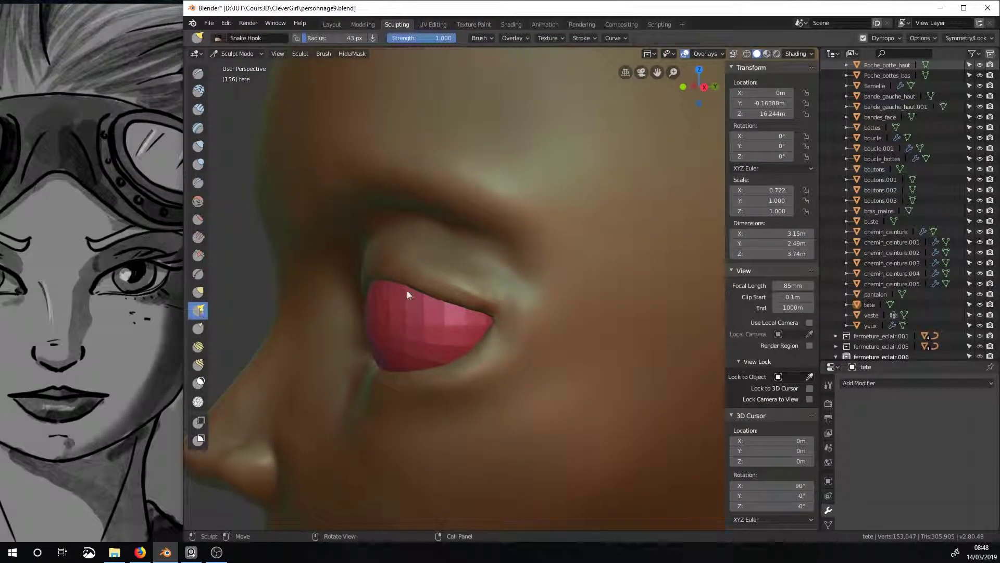
pyautogui.scroll(-3, 412, 284)
pyautogui.press('f')
pyautogui.click(372, 281)
pyautogui.scroll(5, 453, 287)
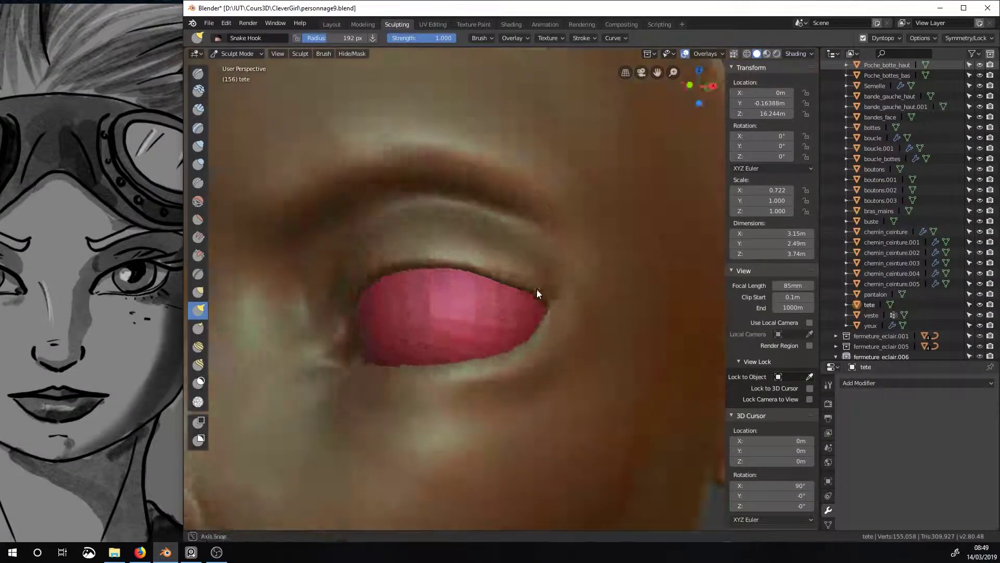
# - Switch to the Flatten brush at about 25 px, viewing the eye frontally and from new angles
pyautogui.moveTo(537, 289); pyautogui.dragTo(544, 194, button='middle')
pyautogui.moveTo(396, 221)
pyautogui.mouseDown(button='middle')
pyautogui.moveTo(512, 233)
pyautogui.moveTo(511, 214)
pyautogui.mouseUp(button='middle')
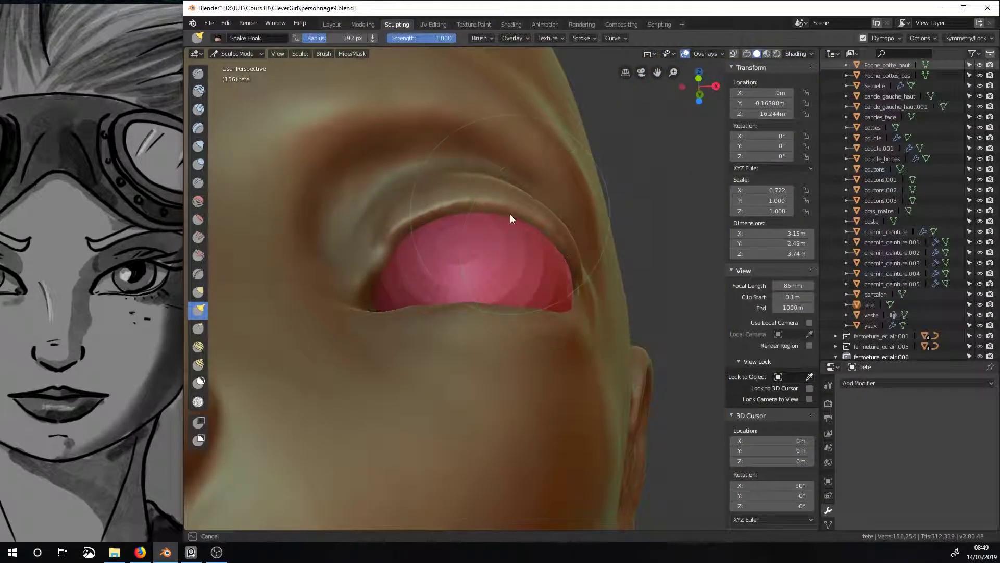
pyautogui.hotkey('shift', 't')
pyautogui.click(520, 38)
pyautogui.moveTo(521, 157)
pyautogui.mouseDown(button='middle')
pyautogui.moveTo(402, 209)
pyautogui.moveTo(428, 191)
pyautogui.mouseUp(button='middle')
pyautogui.moveTo(565, 255)
pyautogui.mouseDown(button='middle')
pyautogui.moveTo(537, 290)
pyautogui.moveTo(525, 221)
pyautogui.moveTo(526, 318)
pyautogui.moveTo(556, 293)
pyautogui.moveTo(495, 218)
pyautogui.mouseUp(button='middle')
# - Shape the upper eyelid with Grab, Flatten and Crease brushes from a closer front view
pyautogui.press('g')
pyautogui.hotkey('shift', 't')
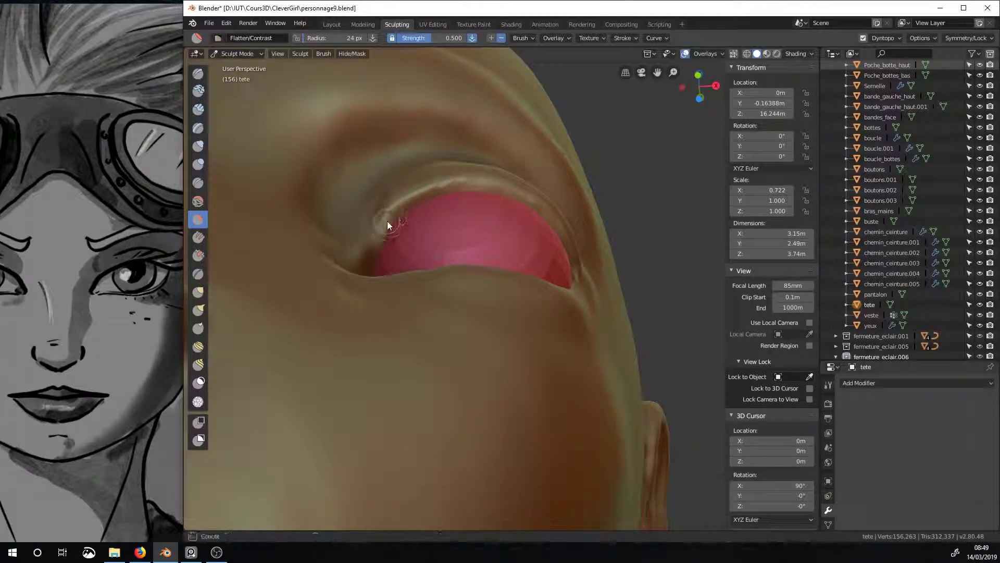
pyautogui.moveTo(376, 242)
pyautogui.mouseDown(button='middle')
pyautogui.moveTo(446, 330)
pyautogui.moveTo(547, 257)
pyautogui.moveTo(309, 292)
pyautogui.mouseUp(button='middle')
pyautogui.hotkey('shift', 'c')
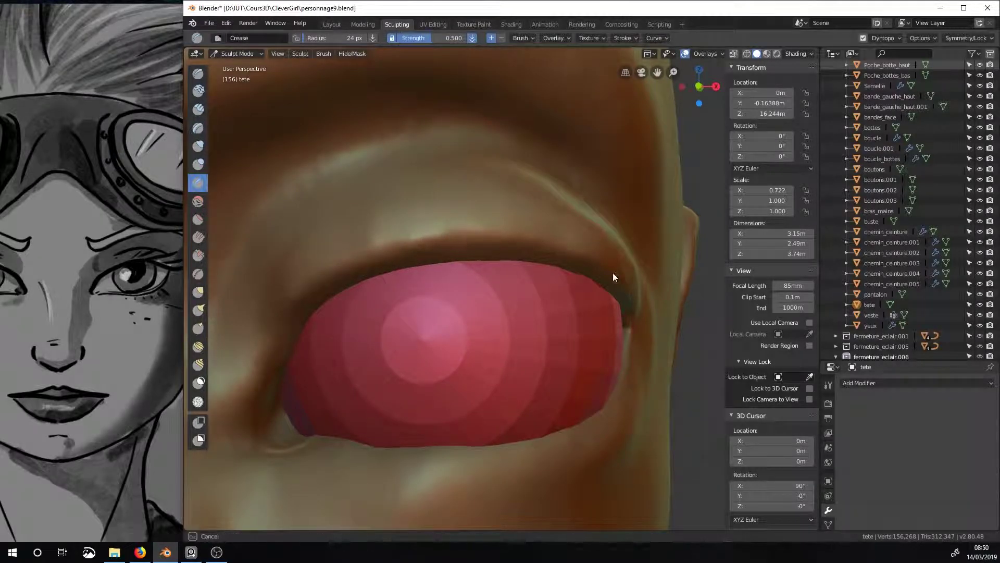
pyautogui.moveTo(613, 272)
pyautogui.mouseDown(button='middle')
pyautogui.moveTo(611, 238)
pyautogui.moveTo(473, 164)
pyautogui.mouseUp(button='middle')
# - Smooth the skin around the sharpened upper eyelid crease, orbiting around the eye
pyautogui.moveTo(419, 210)
pyautogui.mouseDown(button='middle')
pyautogui.moveTo(625, 254)
pyautogui.moveTo(522, 233)
pyautogui.mouseUp(button='middle')
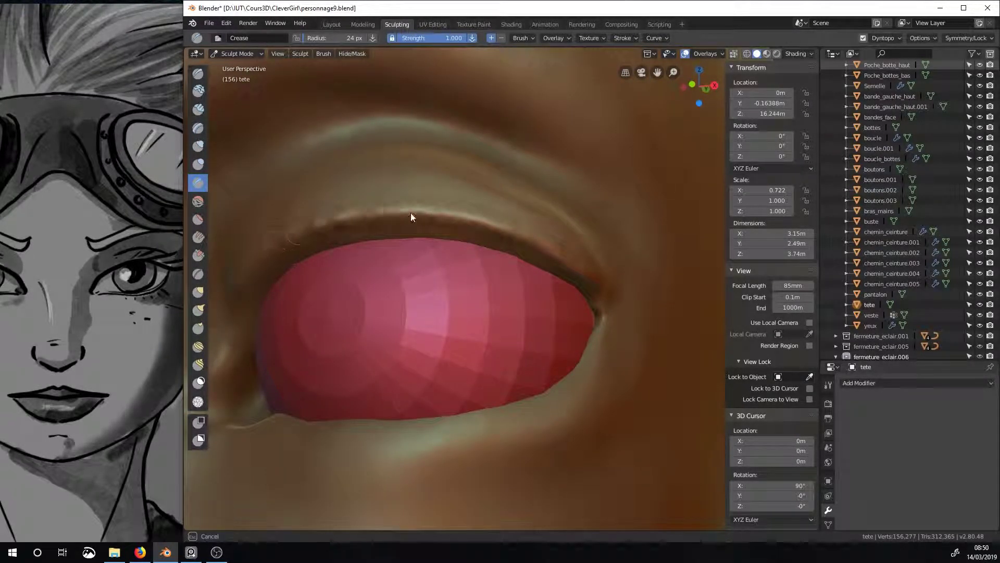
pyautogui.moveTo(411, 217)
pyautogui.mouseDown(button='middle')
pyautogui.moveTo(488, 200)
pyautogui.moveTo(554, 214)
pyautogui.mouseUp(button='middle')
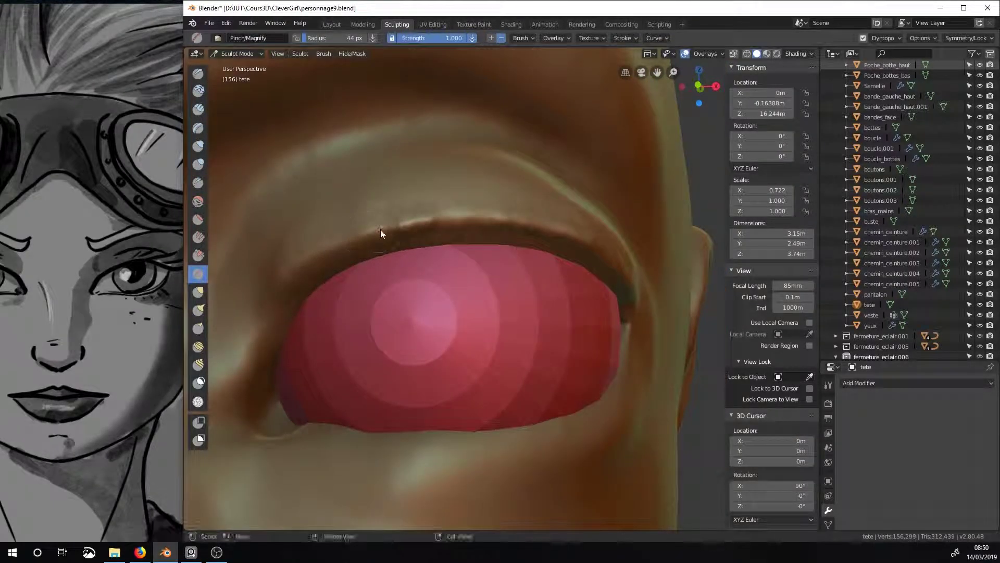
pyautogui.moveTo(632, 273)
pyautogui.mouseDown(button='middle')
pyautogui.moveTo(313, 197)
pyautogui.moveTo(441, 170)
pyautogui.moveTo(347, 242)
pyautogui.mouseUp(button='middle')
pyautogui.hotkey('shift', 's')
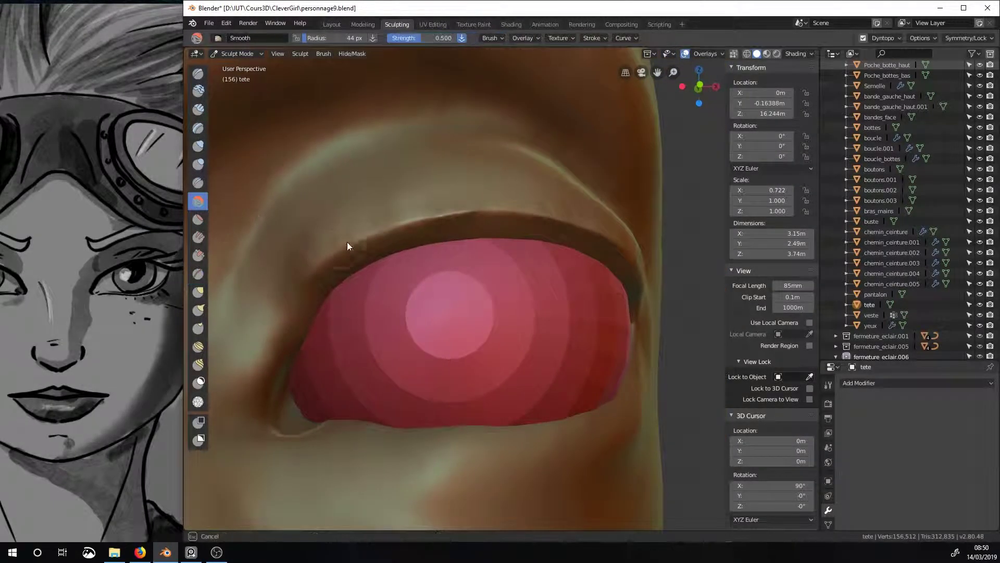
pyautogui.moveTo(634, 266)
pyautogui.mouseDown(button='middle')
pyautogui.moveTo(618, 345)
pyautogui.moveTo(502, 342)
pyautogui.moveTo(525, 328)
pyautogui.moveTo(135, 286)
pyautogui.mouseUp(button='middle')
pyautogui.press('z')
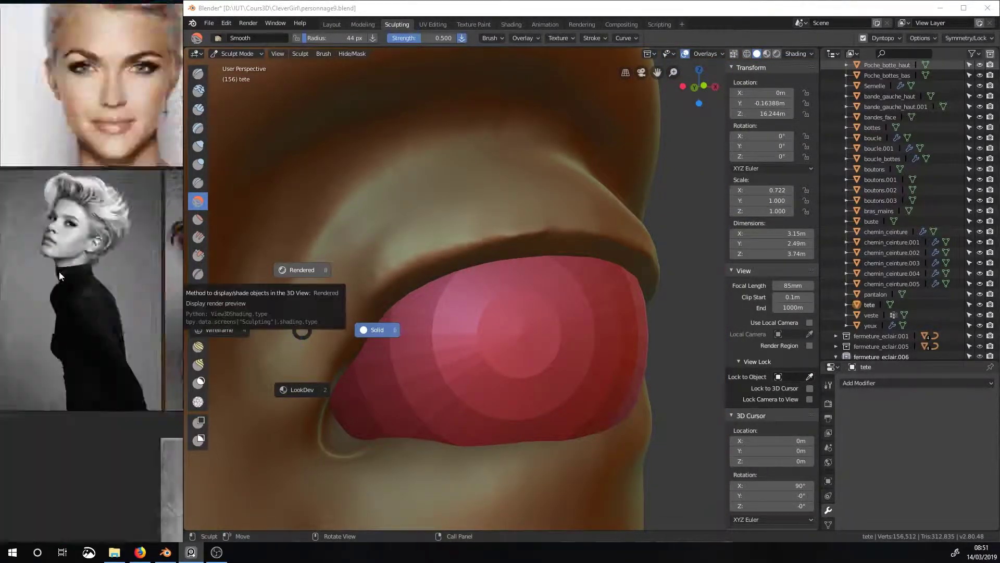
# - Pull the eyelid contour with the Snake Hook brush, then smooth the reshaped area
pyautogui.moveTo(511, 177)
pyautogui.mouseDown(button='middle')
pyautogui.moveTo(482, 184)
pyautogui.moveTo(459, 236)
pyautogui.moveTo(489, 197)
pyautogui.moveTo(511, 269)
pyautogui.moveTo(469, 250)
pyautogui.mouseUp(button='middle')
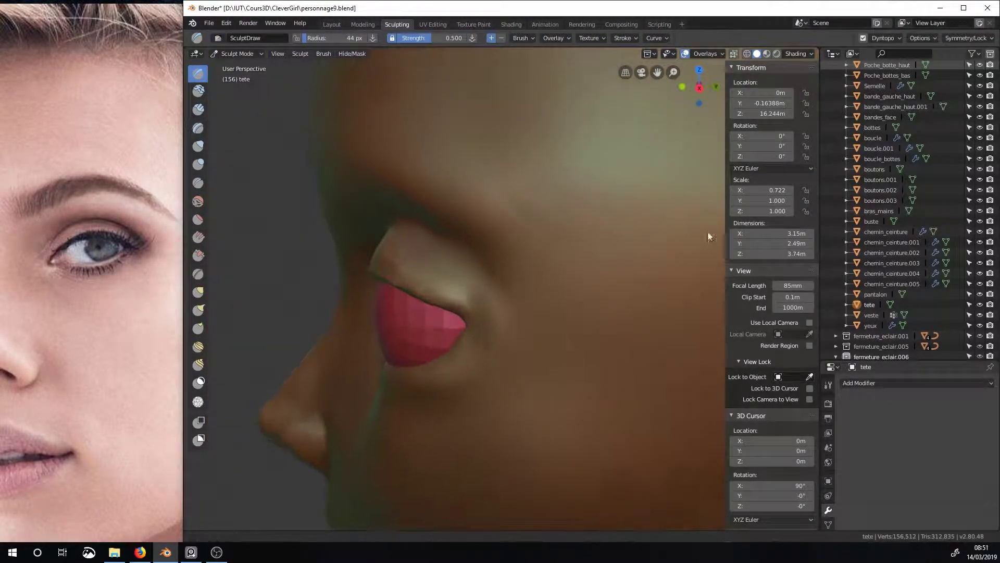
pyautogui.press('x')
pyautogui.click(198, 310)
pyautogui.moveTo(458, 311); pyautogui.dragTo(559, 290, button='middle')
pyautogui.hotkey('shift', 's')
pyautogui.moveTo(470, 289)
pyautogui.mouseDown(button='middle')
pyautogui.moveTo(488, 280)
pyautogui.moveTo(574, 344)
pyautogui.moveTo(397, 301)
pyautogui.moveTo(446, 313)
pyautogui.moveTo(571, 311)
pyautogui.moveTo(391, 312)
pyautogui.moveTo(526, 272)
pyautogui.mouseUp(button='middle')
# - Draw an eyelid fold with a smaller Draw brush, then return the head to Object Mode
pyautogui.click(568, 333)
pyautogui.press('x')
pyautogui.moveTo(308, 246); pyautogui.dragTo(498, 269, button='middle')
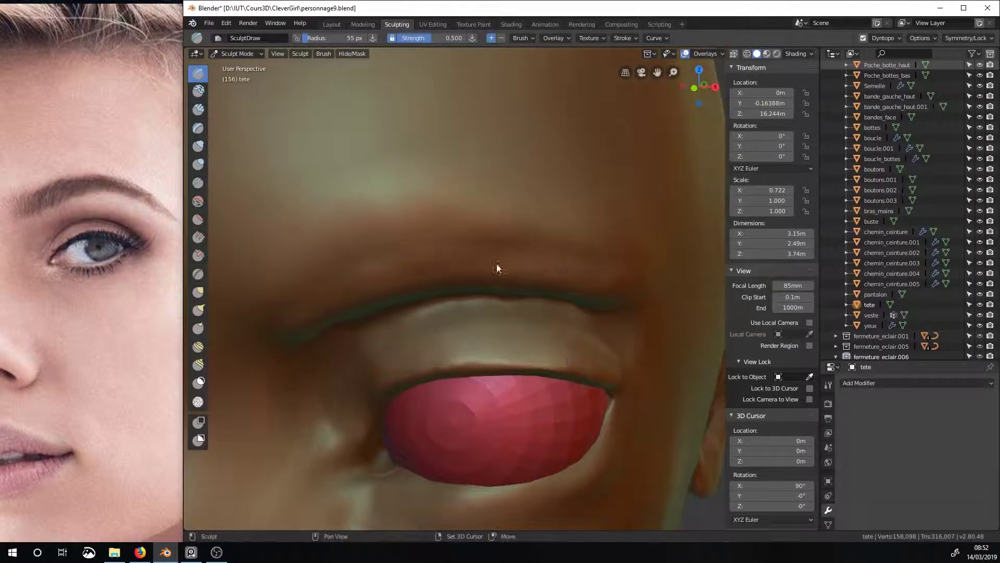
pyautogui.moveTo(633, 308)
pyautogui.mouseDown(button='middle')
pyautogui.moveTo(341, 354)
pyautogui.moveTo(524, 401)
pyautogui.moveTo(418, 286)
pyautogui.moveTo(565, 304)
pyautogui.moveTo(630, 282)
pyautogui.moveTo(613, 286)
pyautogui.mouseUp(button='middle')
pyautogui.click(239, 54)
pyautogui.press('Return')
pyautogui.press('z')
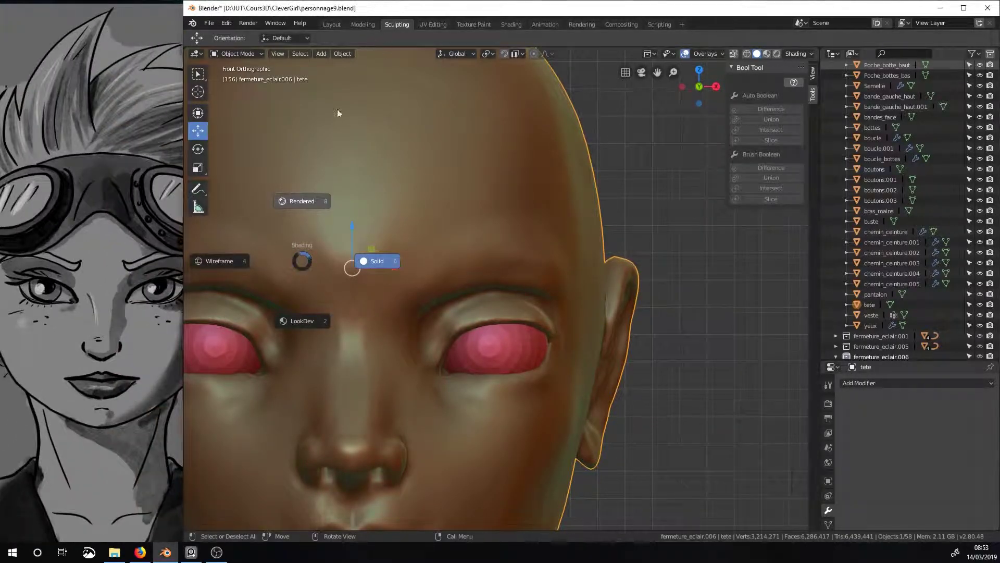
# - Add blank Grease Pencil object GPencil.001 in Draw Mode, showing its Material settings
pyautogui.click(245, 54)
pyautogui.click(433, 117)
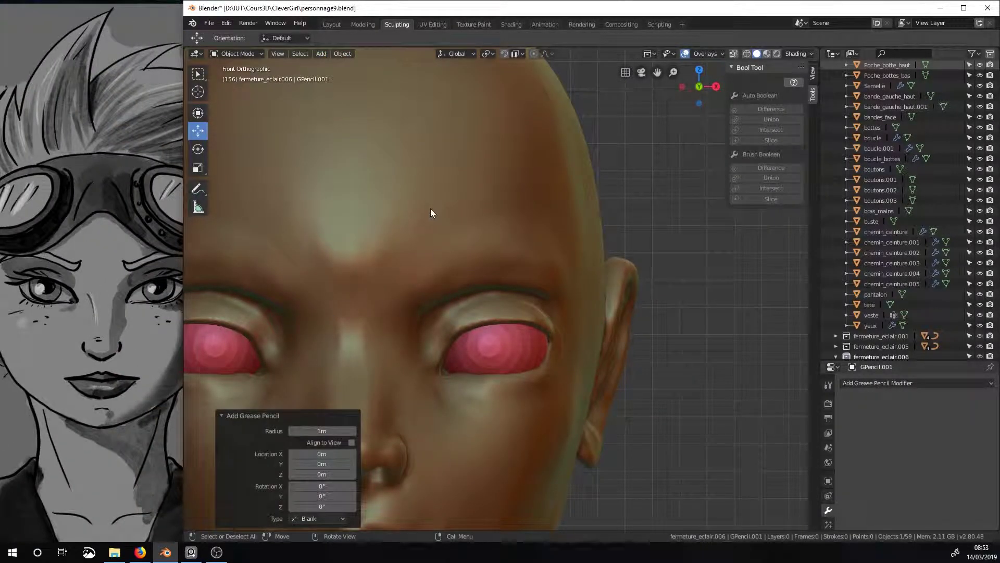
pyautogui.hotkey('ctrl', 'Tab')
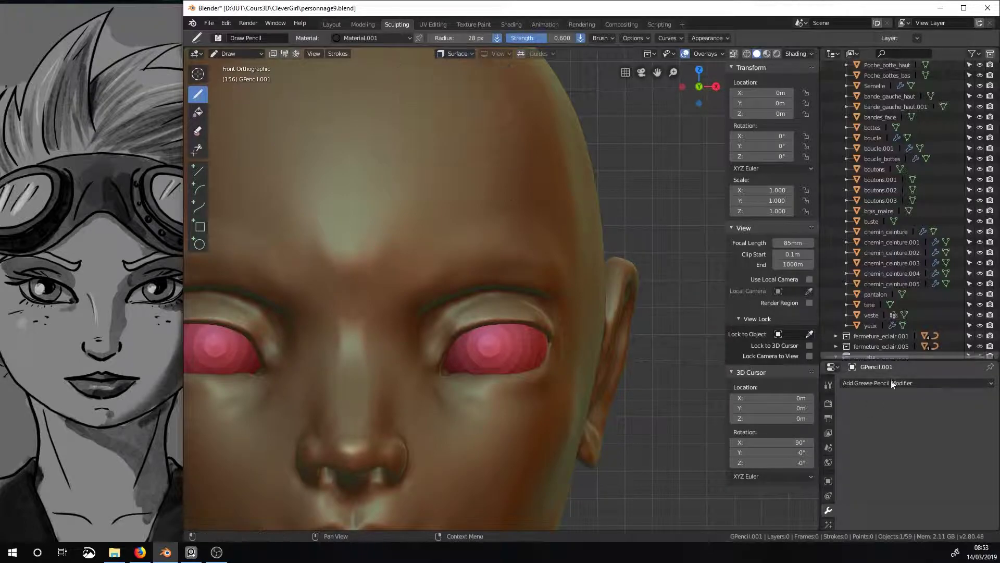
pyautogui.click(885, 383)
pyautogui.click(900, 445)
pyautogui.click(828, 489)
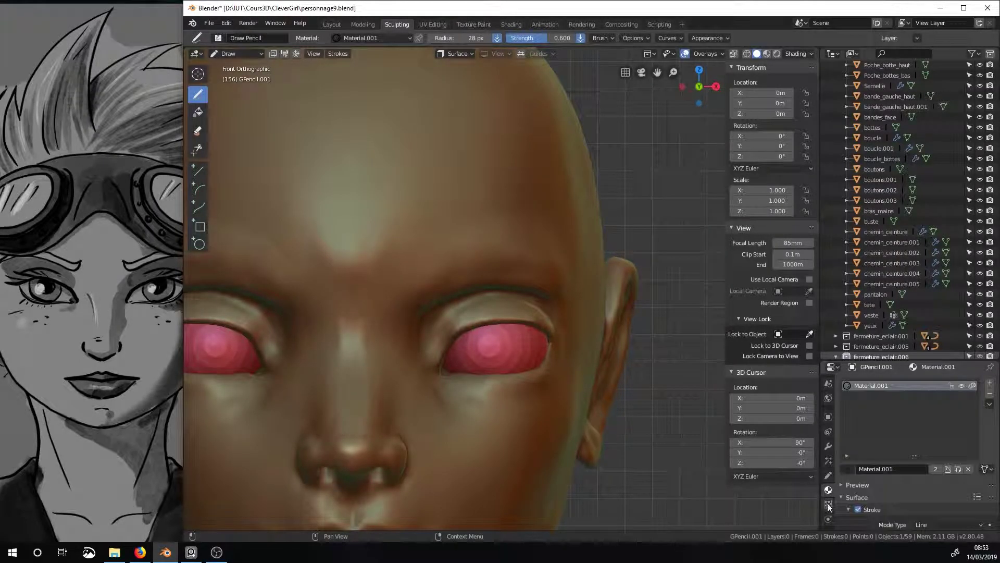
pyautogui.scroll(4, 938, 458)
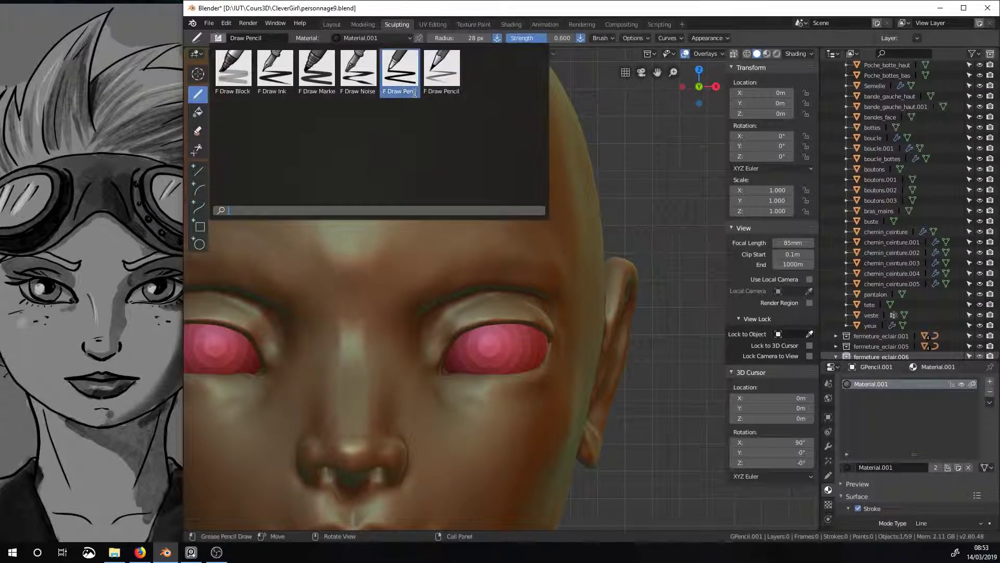
# - Add layer GP_Layer and erase part of the eyebrow stroke, back in front orthographic view
pyautogui.click(828, 475)
pyautogui.click(930, 414)
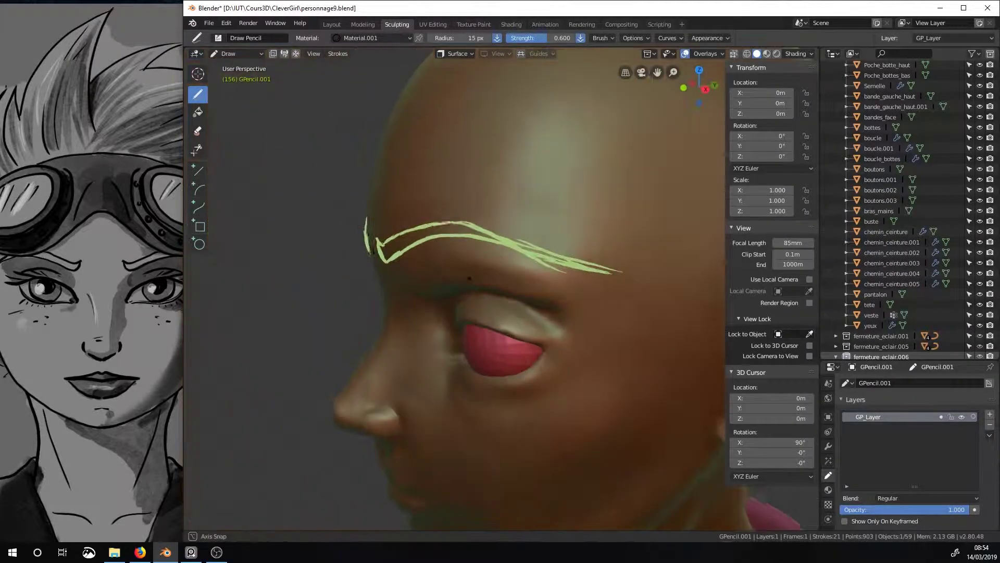
pyautogui.moveTo(594, 260); pyautogui.dragTo(573, 263, button='middle')
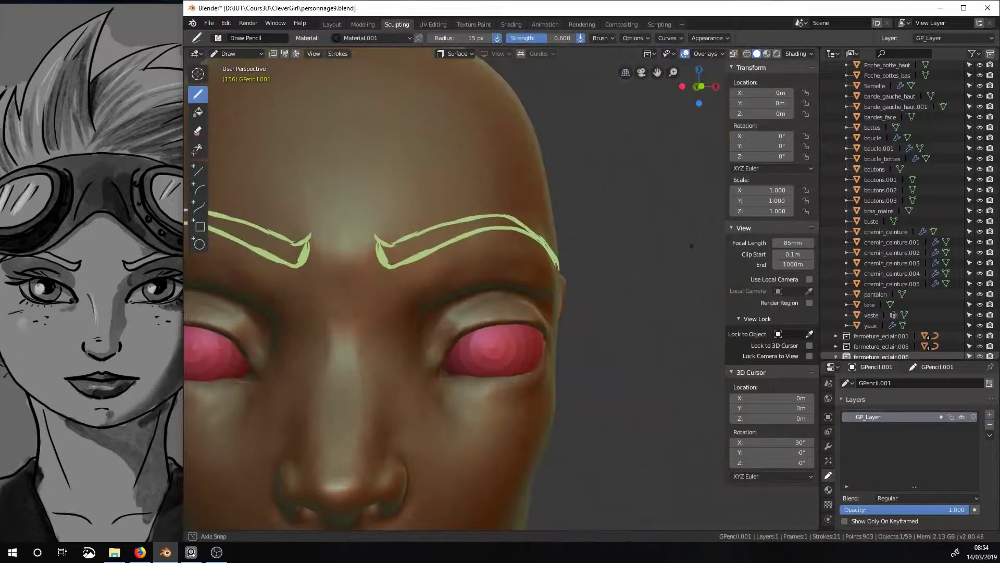
pyautogui.press('e')
pyautogui.moveTo(378, 240); pyautogui.dragTo(371, 247)
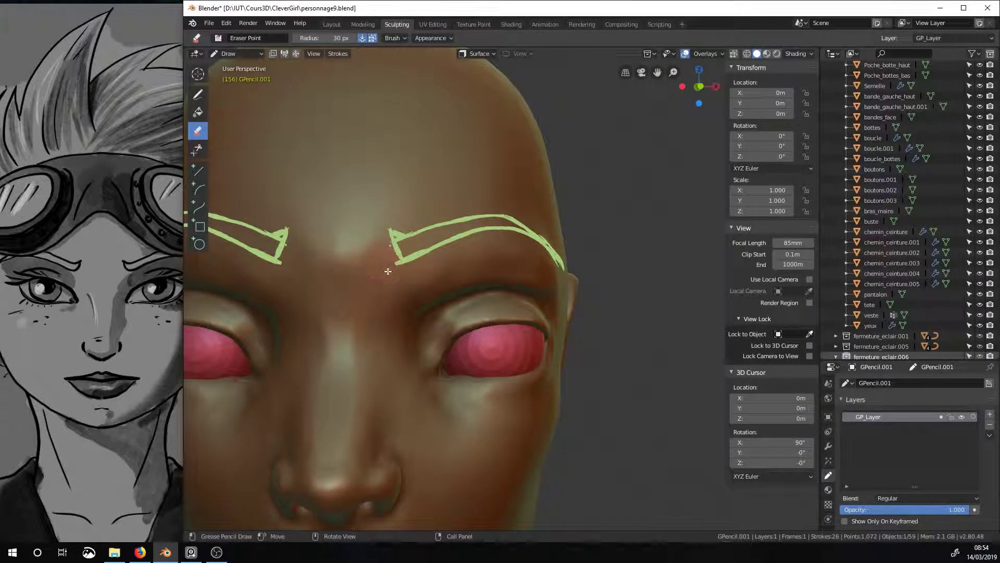
pyautogui.press('KP_1')
# - Sculpt-reshape the right eyebrow outline, then draw a curve at its inner end
pyautogui.click(237, 53)
pyautogui.click(235, 84)
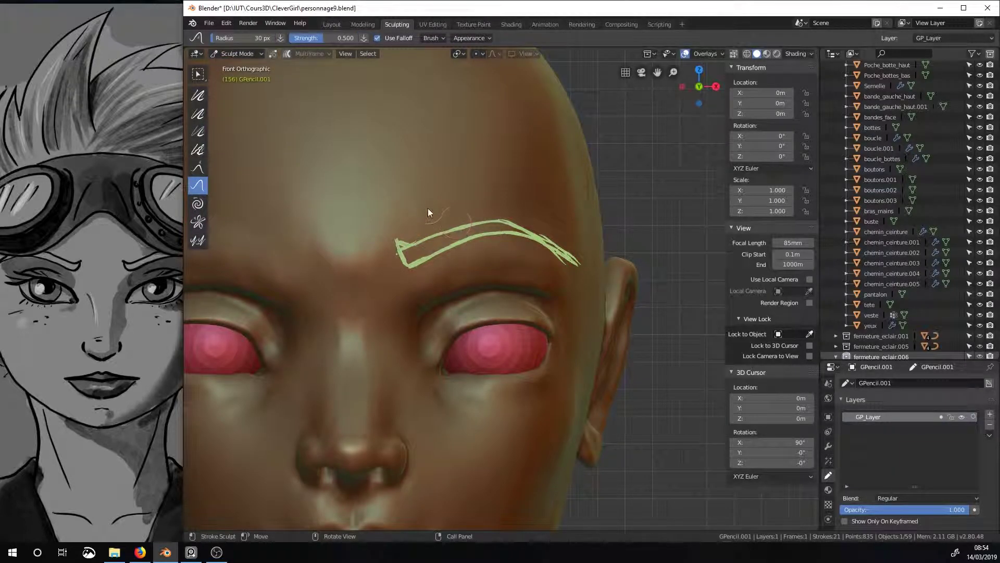
pyautogui.moveTo(449, 237)
pyautogui.mouseDown()
pyautogui.moveTo(558, 257)
pyautogui.moveTo(506, 229)
pyautogui.moveTo(573, 277)
pyautogui.moveTo(546, 236)
pyautogui.mouseUp()
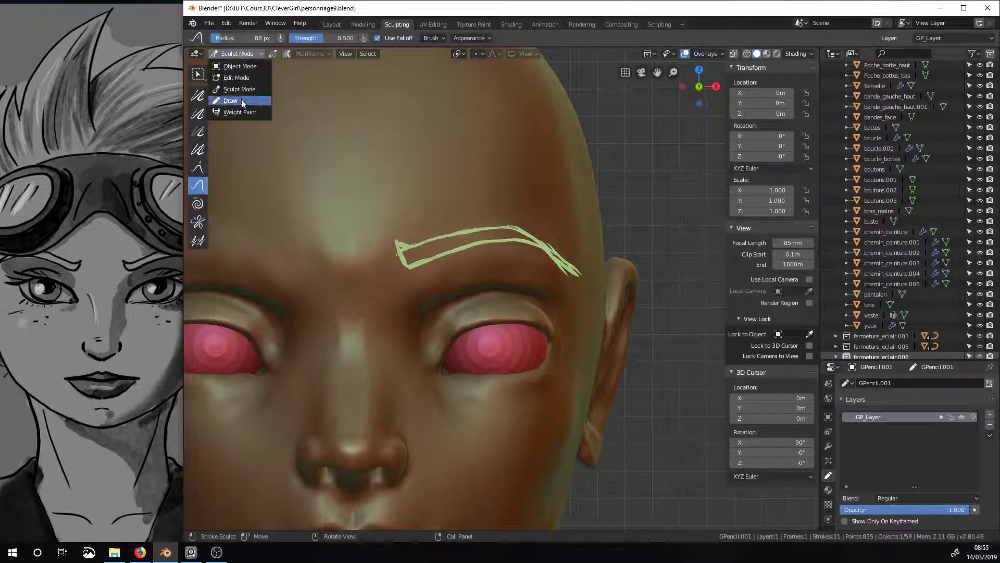
pyautogui.click(241, 99)
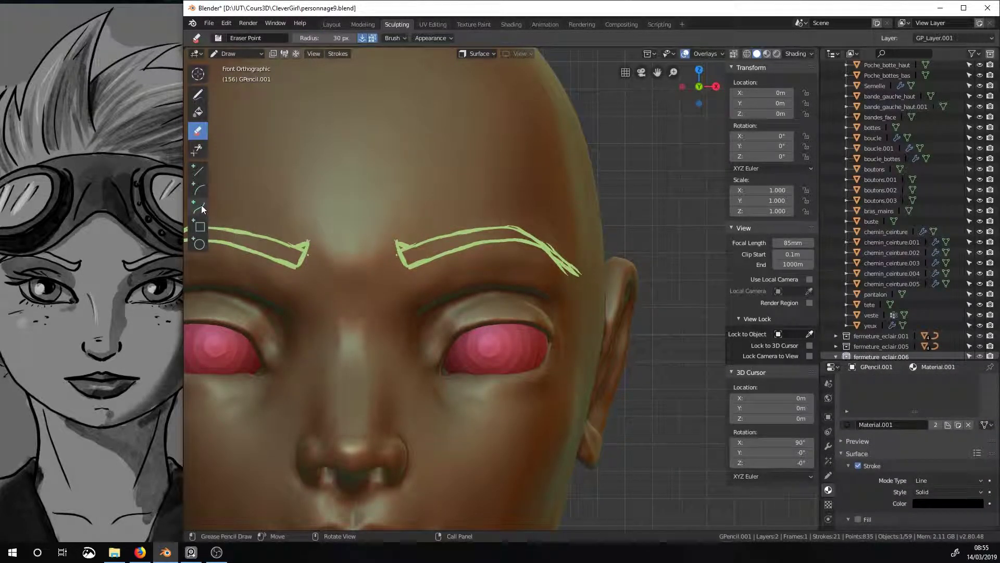
pyautogui.click(201, 207)
pyautogui.moveTo(398, 238); pyautogui.dragTo(405, 267)
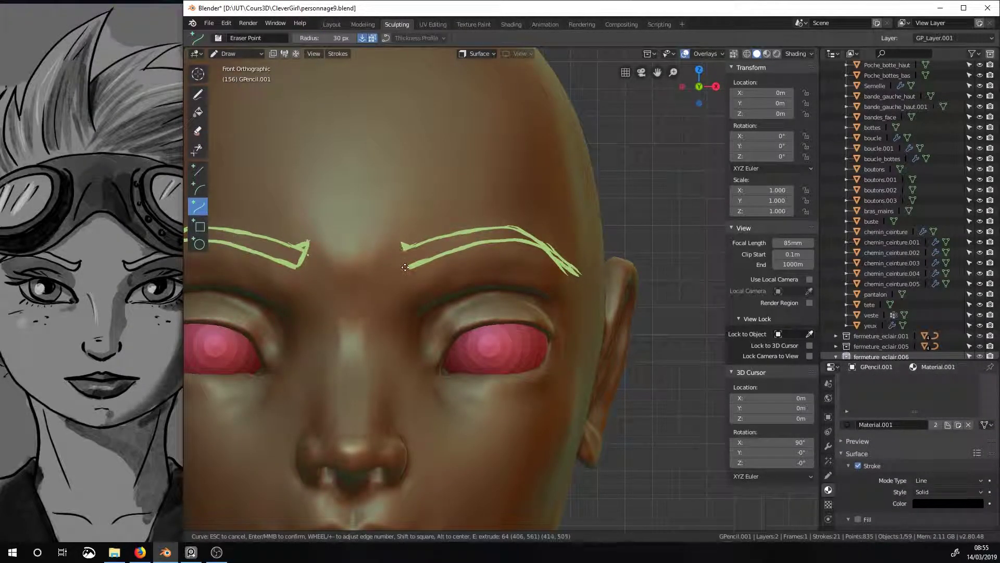
pyautogui.press('Return')
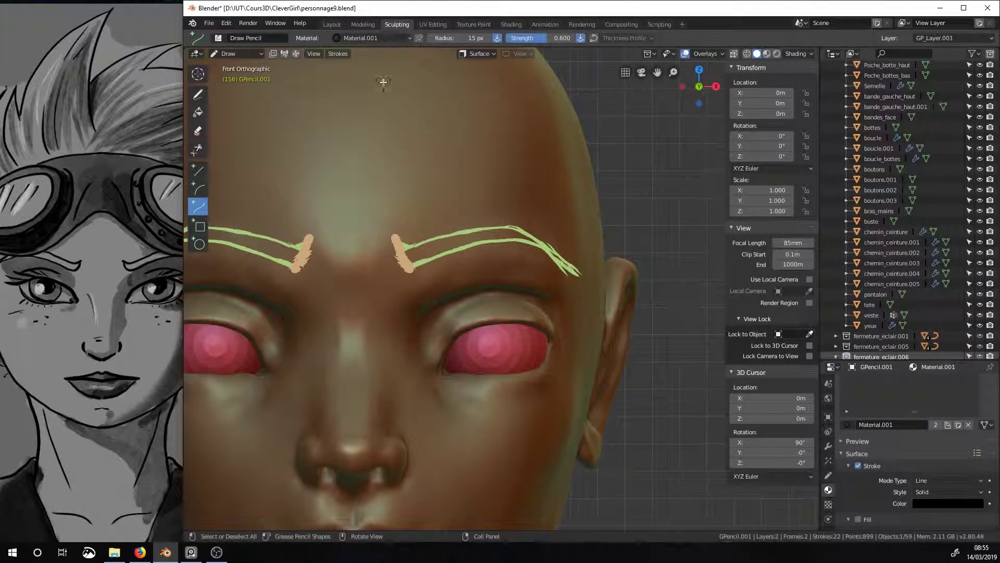
# - Undo the inner eyebrow curves and redraw one curve at the inner brow
pyautogui.hotkey('ctrl', 'z')
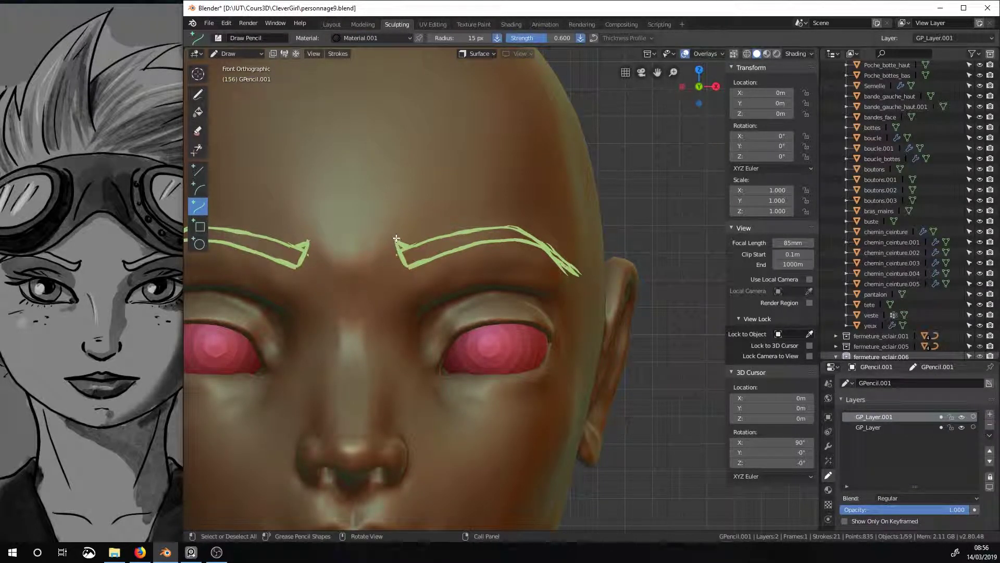
pyautogui.moveTo(395, 238); pyautogui.dragTo(405, 262)
pyautogui.press('Return')
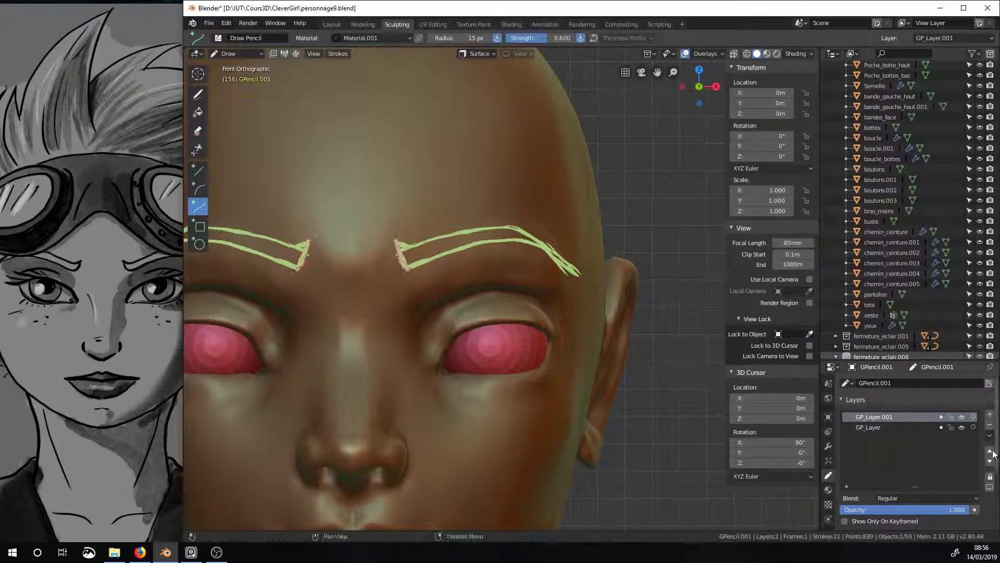
# - Check the Mirror modifier, then erase the inner brow strokes with Eraser Point
pyautogui.click(828, 446)
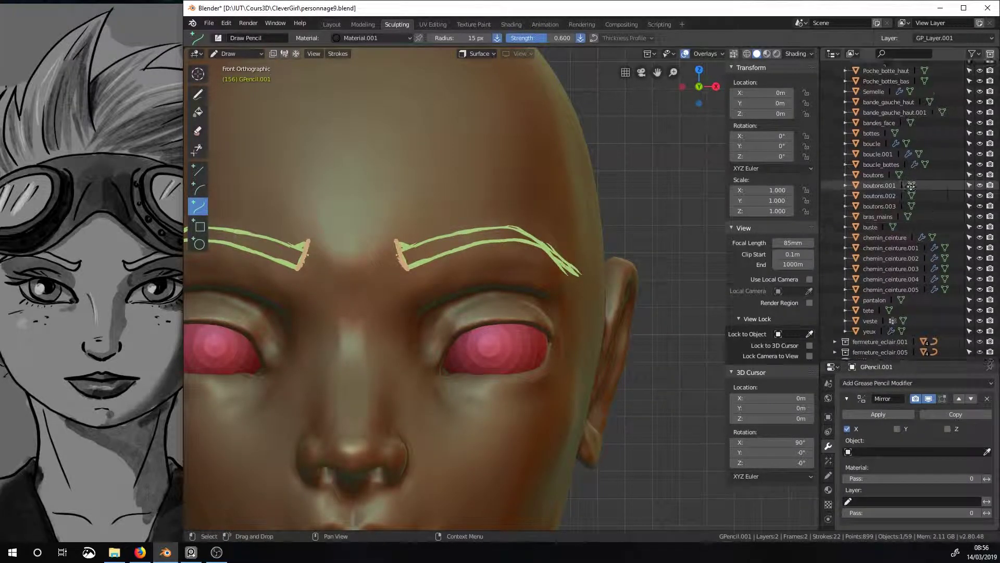
pyautogui.scroll(-5, 901, 295)
pyautogui.scroll(6, 902, 295)
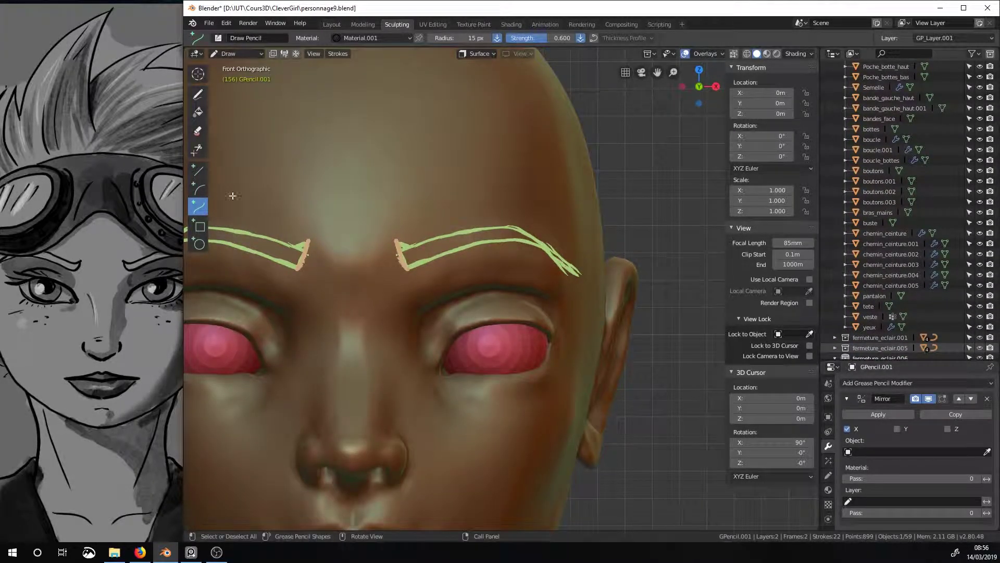
pyautogui.click(198, 130)
pyautogui.moveTo(297, 242); pyautogui.dragTo(305, 268)
pyautogui.click(828, 476)
# - Check the material's stroke colour and erase the orange test zigzags
pyautogui.scroll(-3, 930, 414)
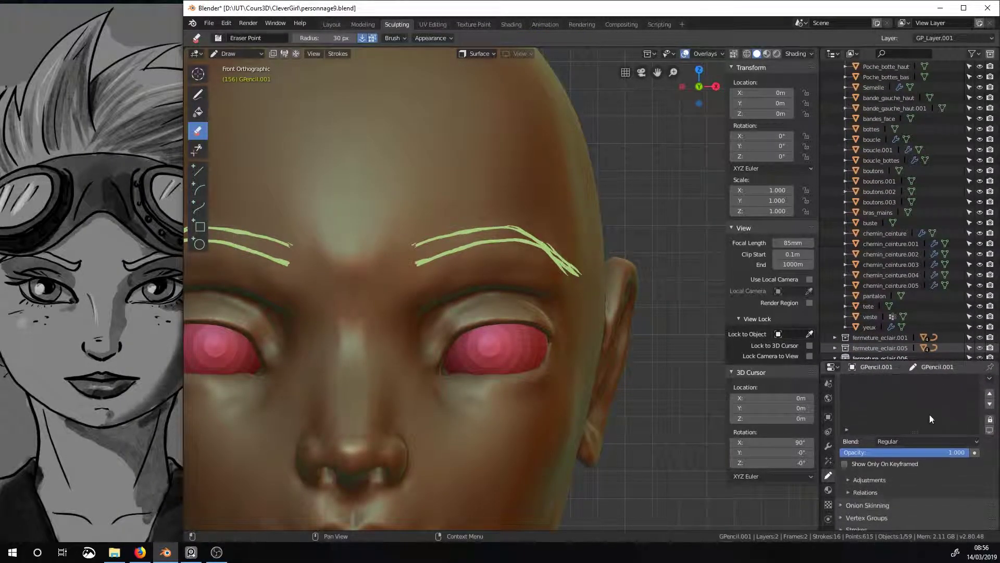
pyautogui.scroll(-2, 927, 416)
pyautogui.click(829, 490)
pyautogui.scroll(-4, 967, 406)
pyautogui.click(949, 454)
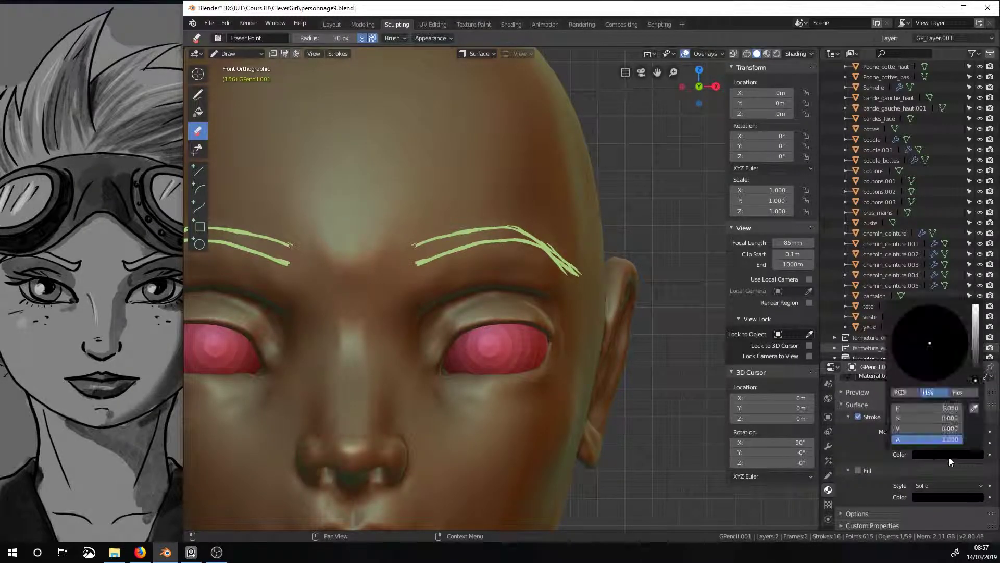
pyautogui.click(198, 95)
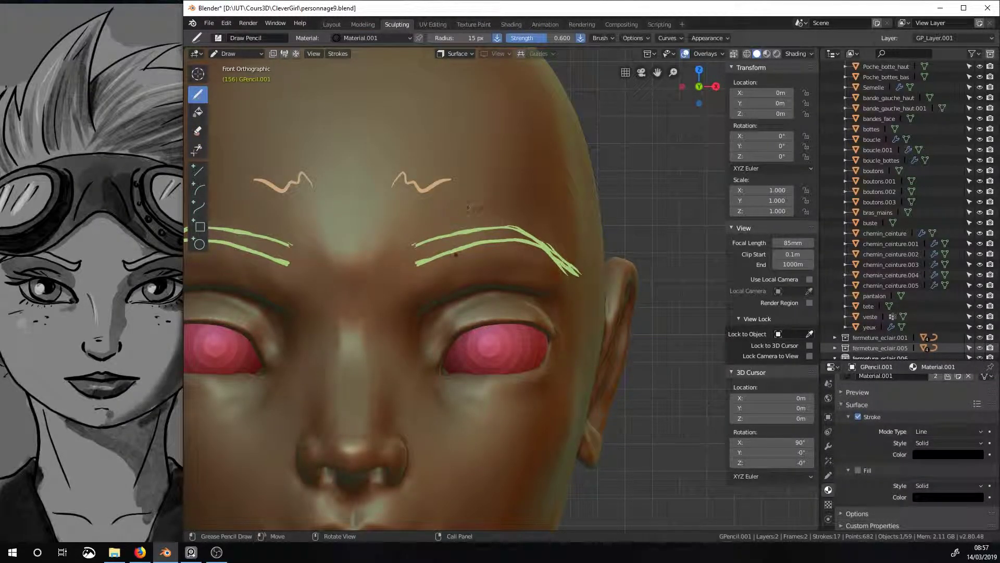
pyautogui.click(198, 131)
pyautogui.moveTo(256, 183); pyautogui.dragTo(451, 182)
# - Add Material.002 with a black stroke colour and test it with a small forehead stroke
pyautogui.scroll(2, 916, 467)
pyautogui.click(922, 474)
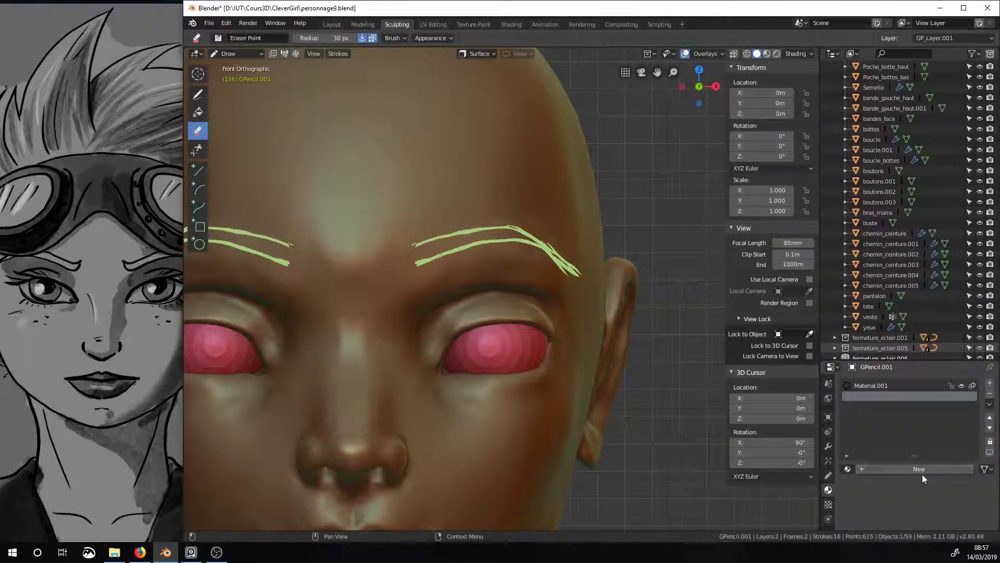
pyautogui.scroll(-2, 922, 474)
pyautogui.click(897, 469)
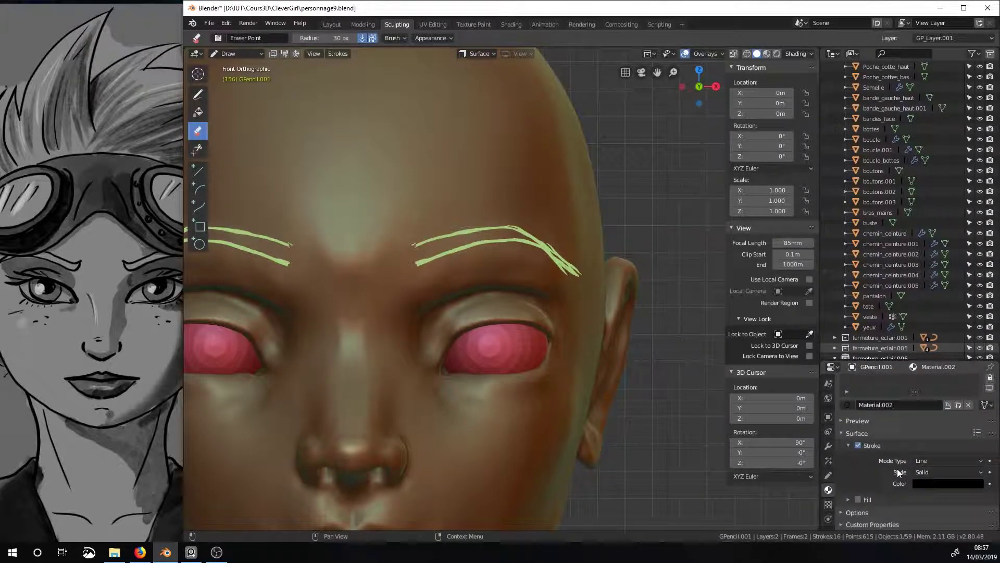
pyautogui.click(946, 483)
pyautogui.press('d')
pyautogui.click(424, 240)
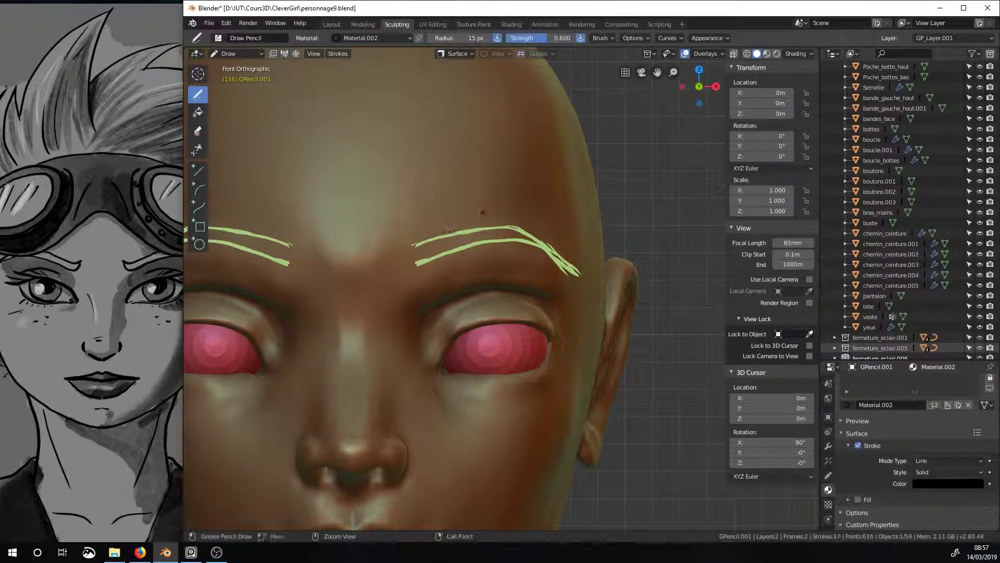
pyautogui.click(829, 476)
pyautogui.scroll(-5, 928, 458)
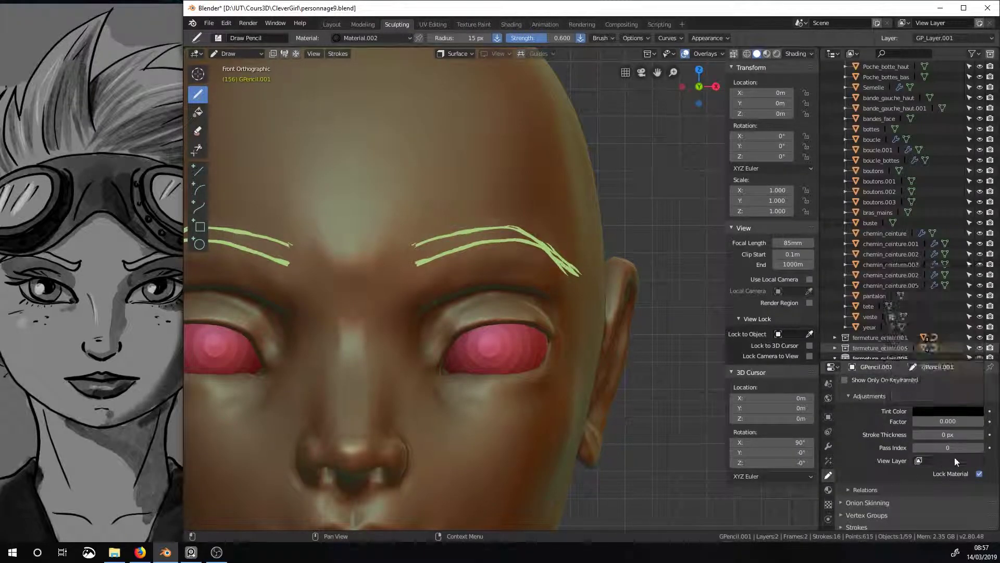
# - Set viewport shading to Studio lighting with Material colours
pyautogui.scroll(-3, 854, 518)
pyautogui.scroll(-2, 933, 416)
pyautogui.click(794, 55)
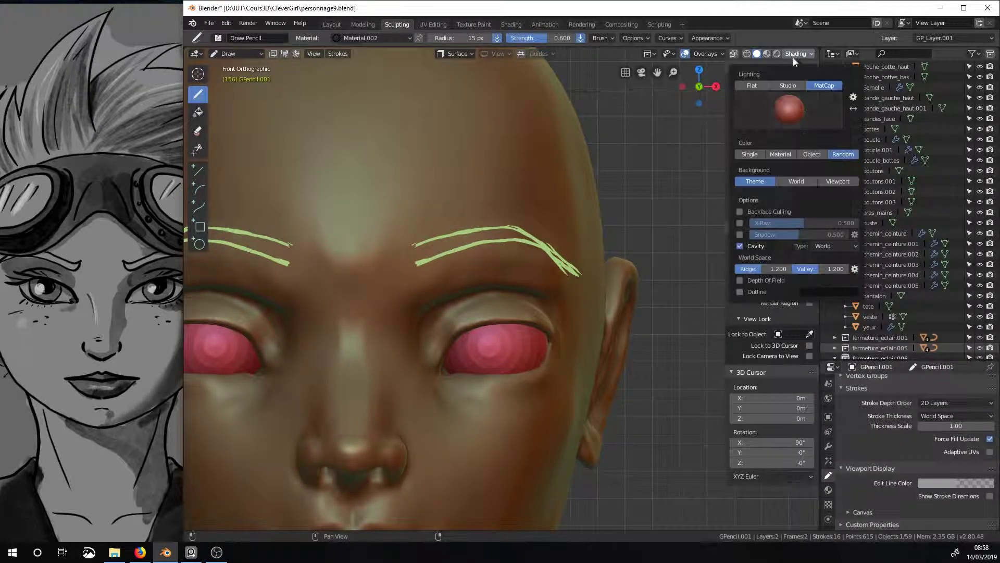
pyautogui.click(788, 85)
pyautogui.click(746, 165)
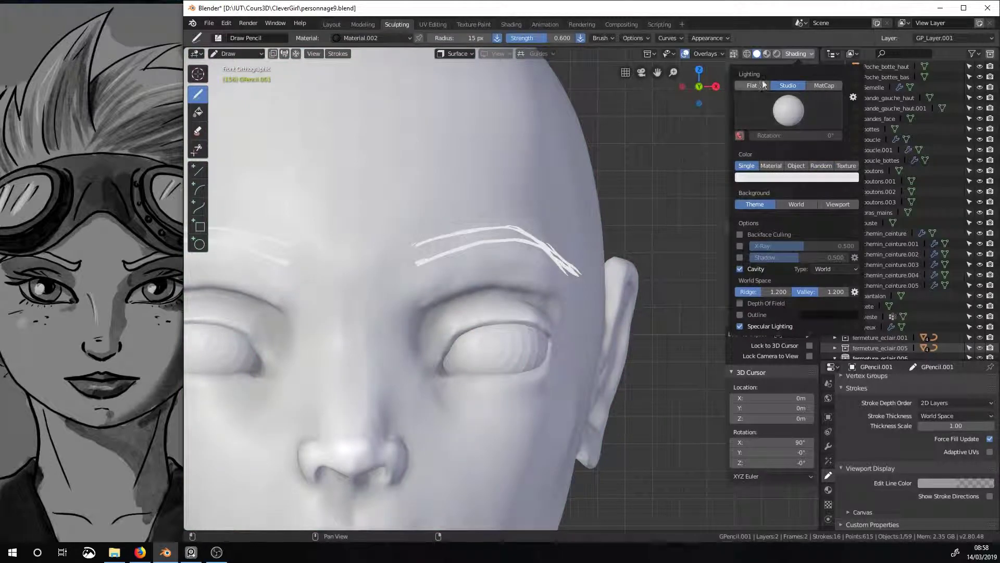
pyautogui.click(771, 165)
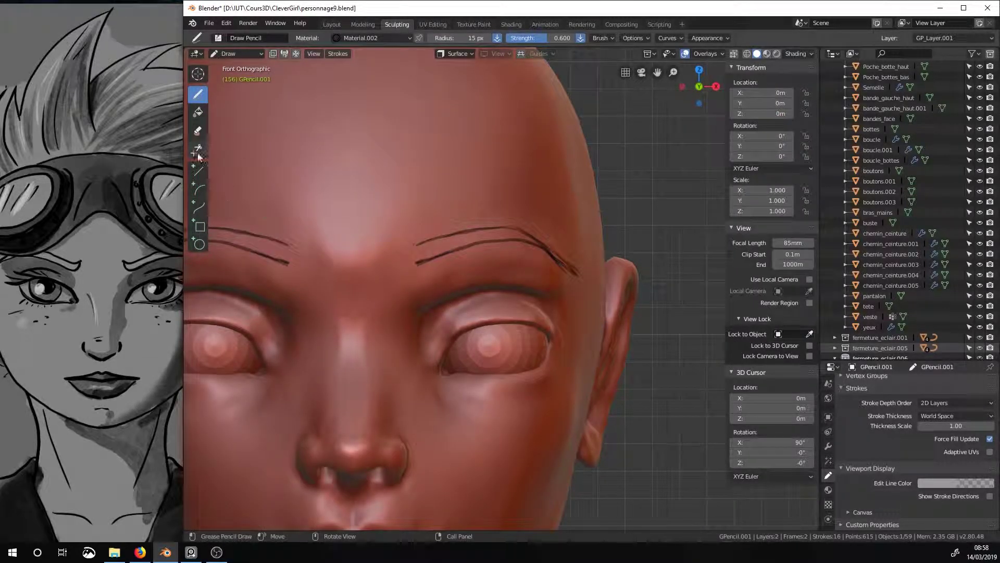
# - Draw curve and arc strokes at the eyebrow's inner end, undoing an extra curve
pyautogui.click(198, 207)
pyautogui.click(418, 262)
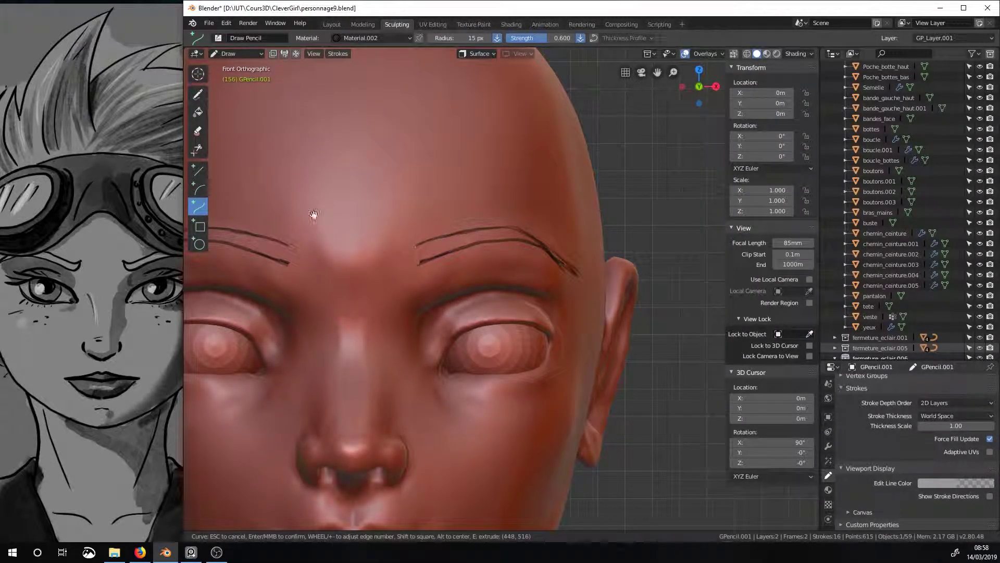
pyautogui.press('Return')
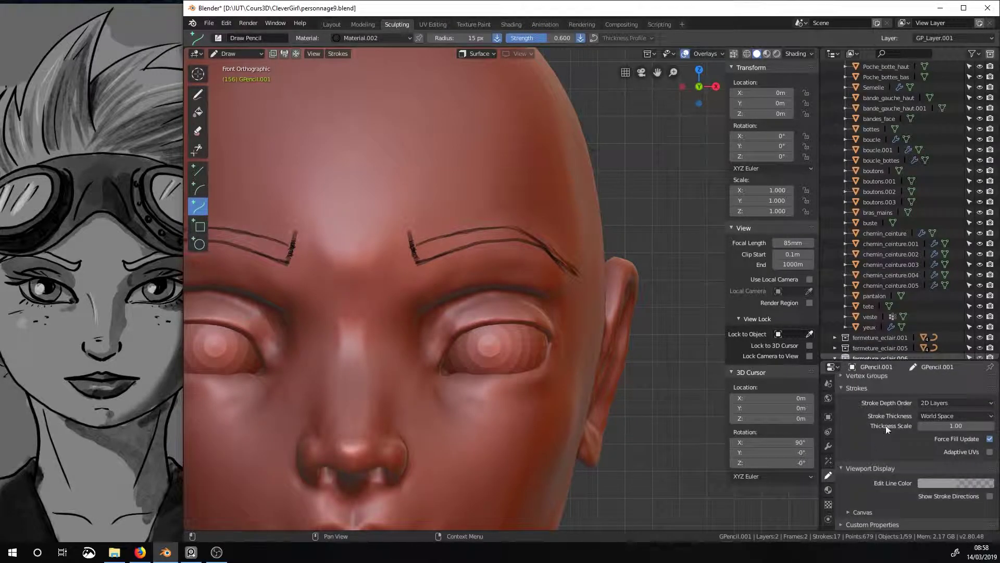
pyautogui.hotkey('ctrl', 'z')
pyautogui.click(413, 266)
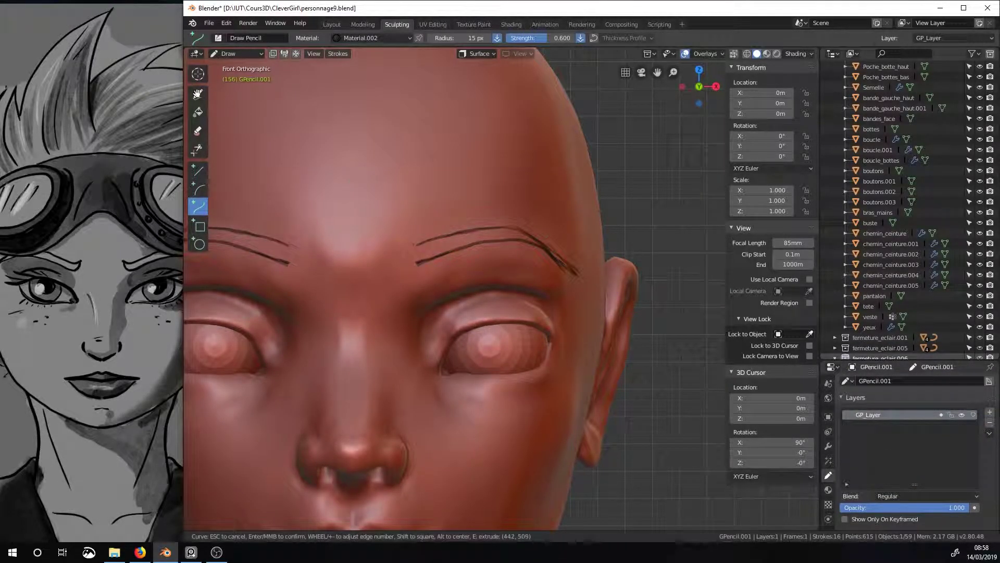
pyautogui.click(198, 189)
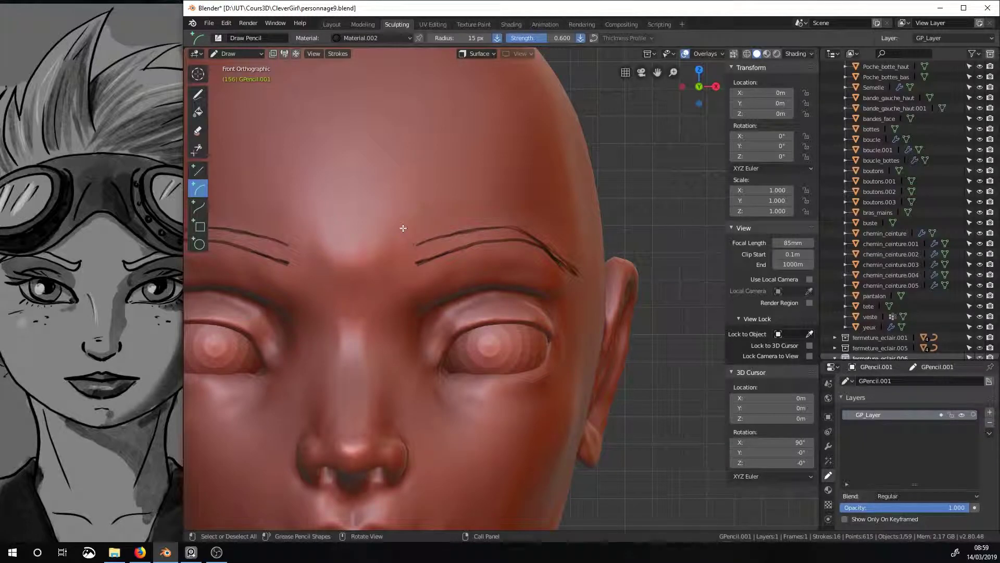
pyautogui.press('Return')
# - Paint thick Draw Ink eyebrows on GP_Layer.001, restore MatCap shading and hide GP_Layer
pyautogui.click(198, 93)
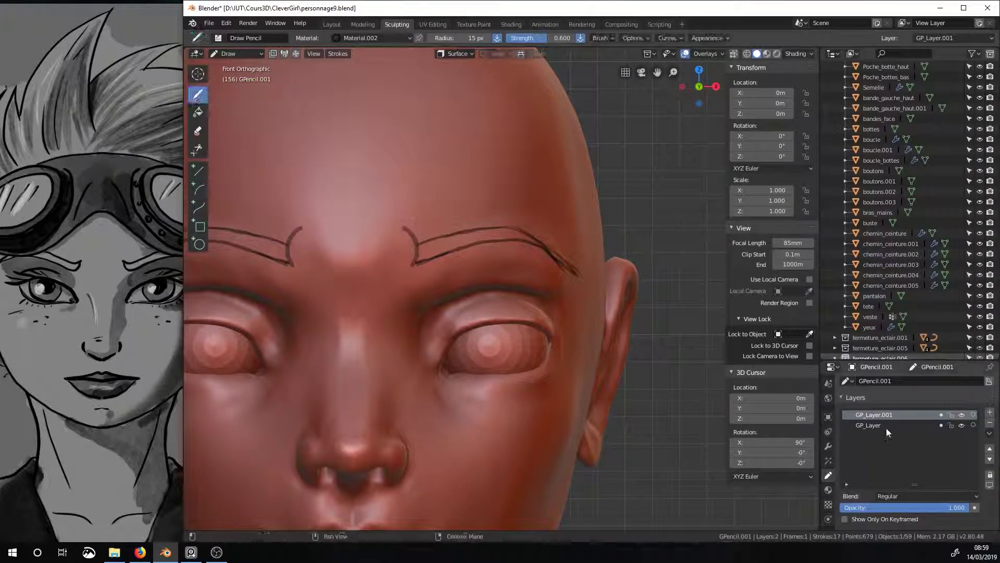
pyautogui.click(218, 37)
pyautogui.click(275, 67)
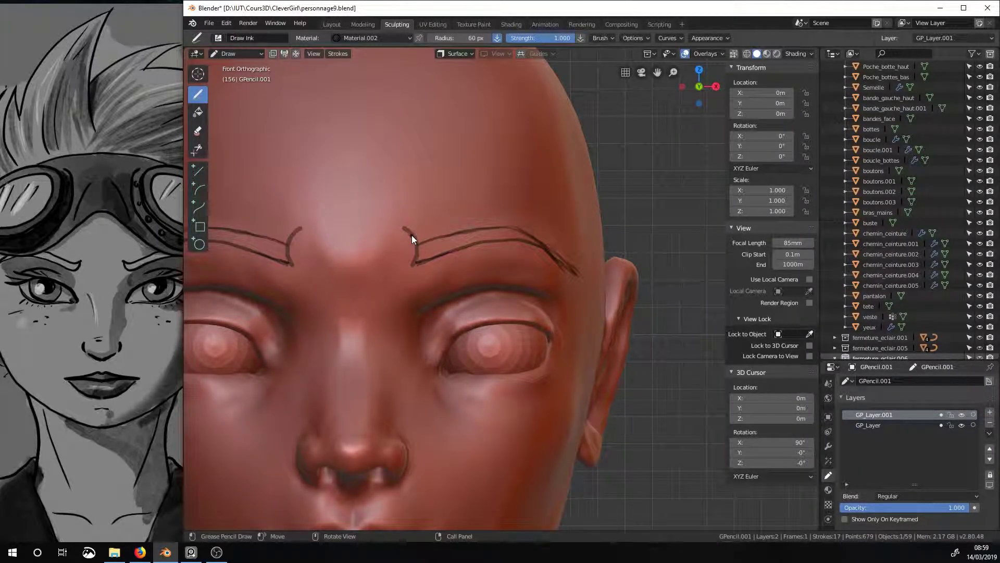
pyautogui.moveTo(553, 255)
pyautogui.mouseDown()
pyautogui.moveTo(411, 245)
pyautogui.moveTo(575, 271)
pyautogui.mouseUp()
pyautogui.click(802, 54)
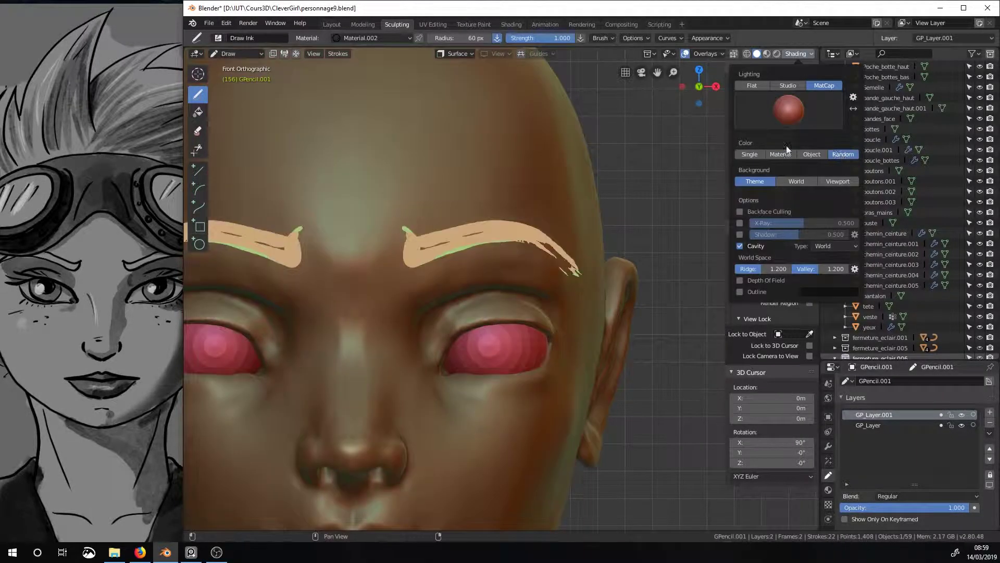
pyautogui.click(962, 425)
pyautogui.moveTo(526, 330)
pyautogui.mouseDown(button='middle')
pyautogui.moveTo(499, 354)
pyautogui.moveTo(418, 286)
pyautogui.mouseUp(button='middle')
pyautogui.scroll(3, 418, 286)
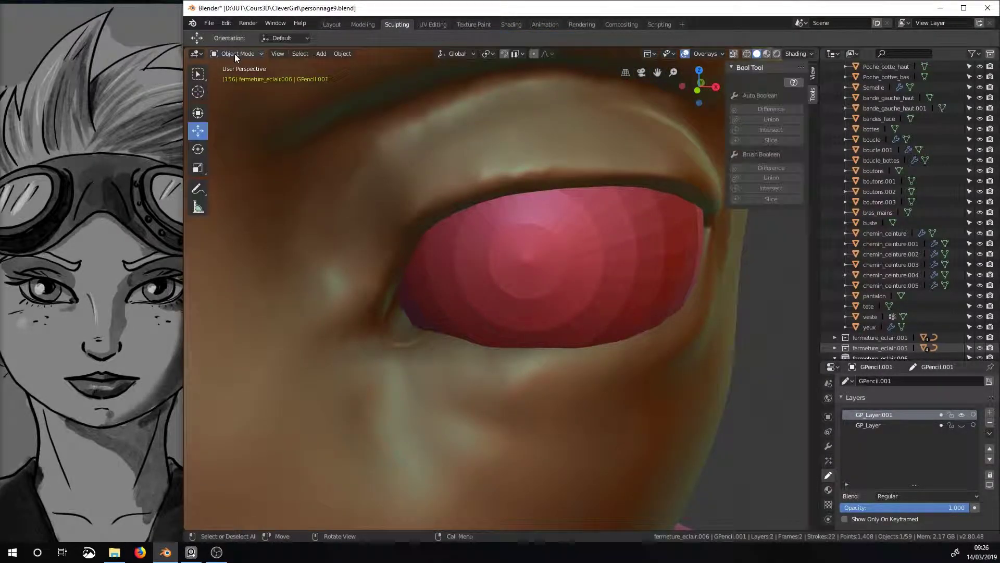
# - Sculpt head 'tete' with the Crease brush, dynamic topology on and 19 px radius
pyautogui.click(237, 54)
pyautogui.click(245, 79)
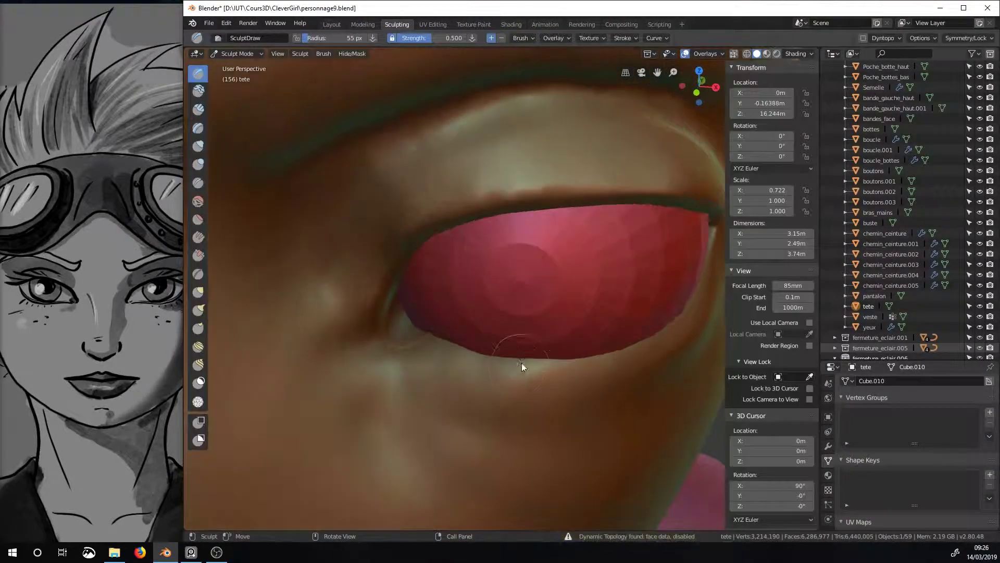
pyautogui.hotkey('shift', 'c')
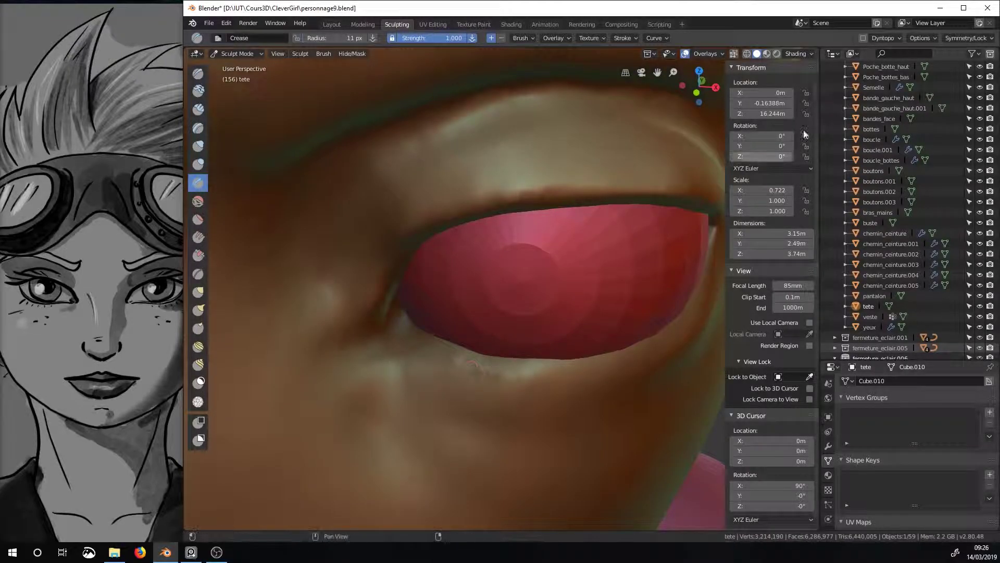
pyautogui.hotkey('ctrl', 'd')
pyautogui.scroll(-4, 922, 458)
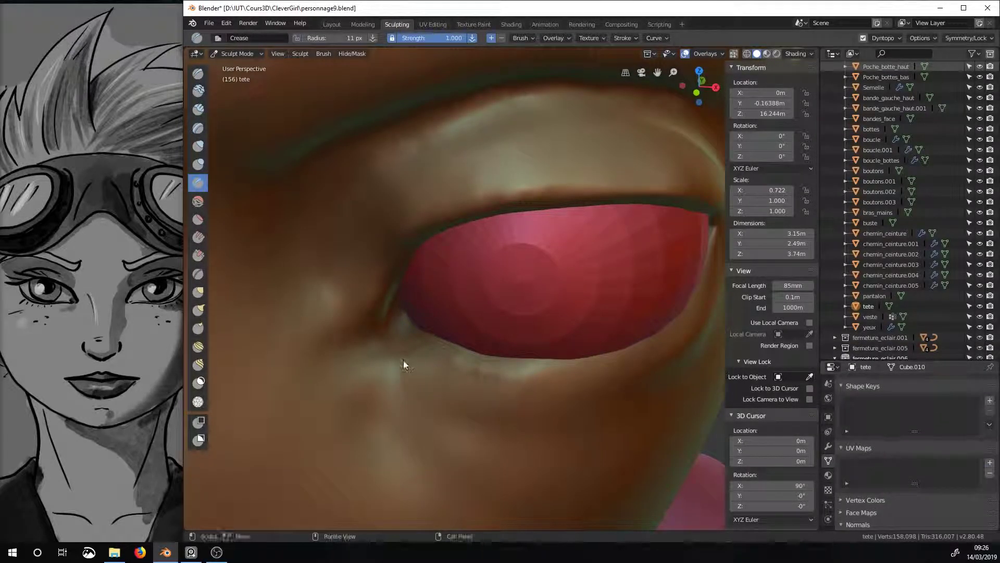
pyautogui.press('f')
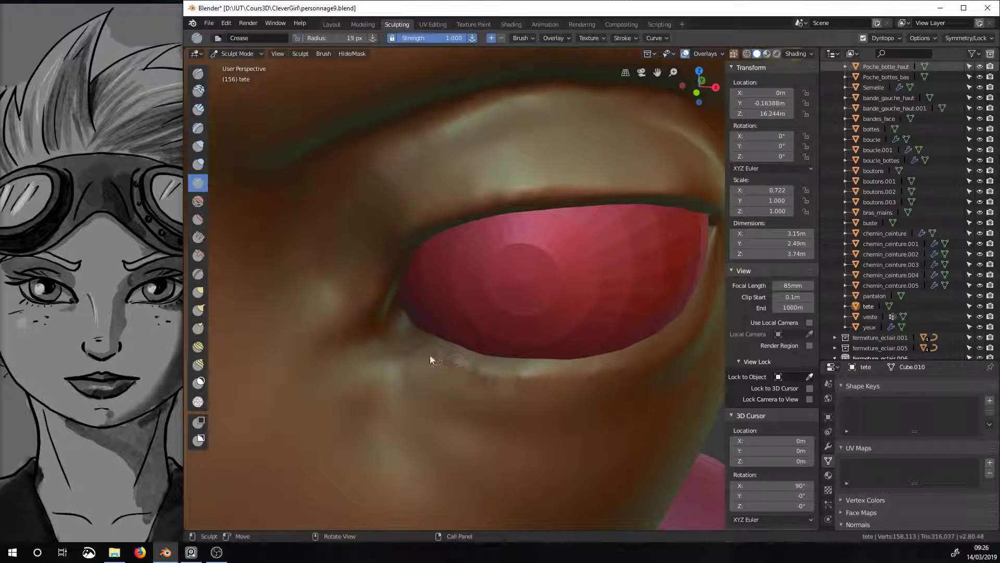
# - Crease the fold beneath the lower eyelid and smooth the skin below the eye
pyautogui.moveTo(638, 367)
pyautogui.mouseDown(button='middle')
pyautogui.moveTo(655, 325)
pyautogui.moveTo(538, 357)
pyautogui.mouseUp(button='middle')
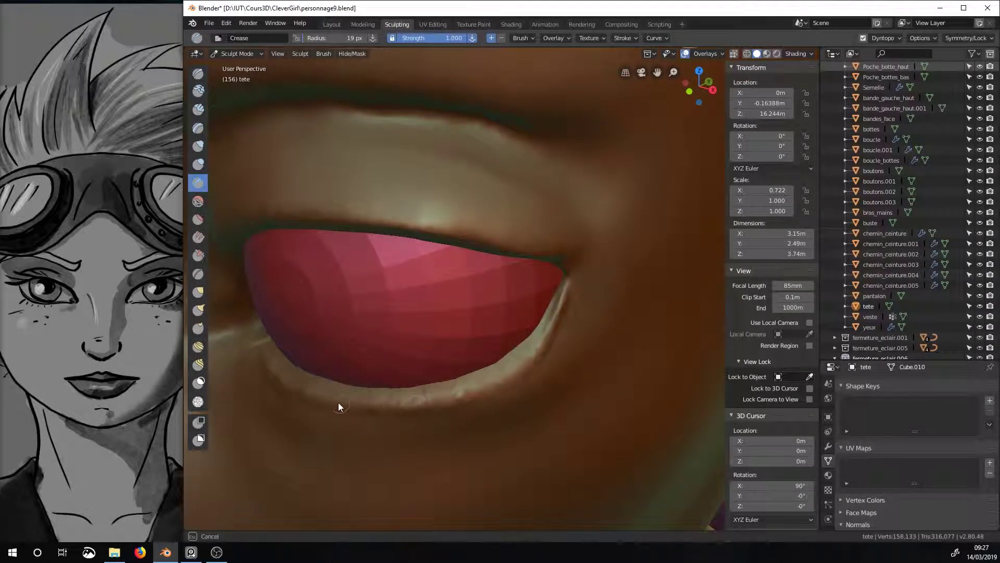
pyautogui.moveTo(339, 406); pyautogui.dragTo(331, 433, button='middle')
pyautogui.moveTo(548, 406); pyautogui.dragTo(552, 350, button='middle')
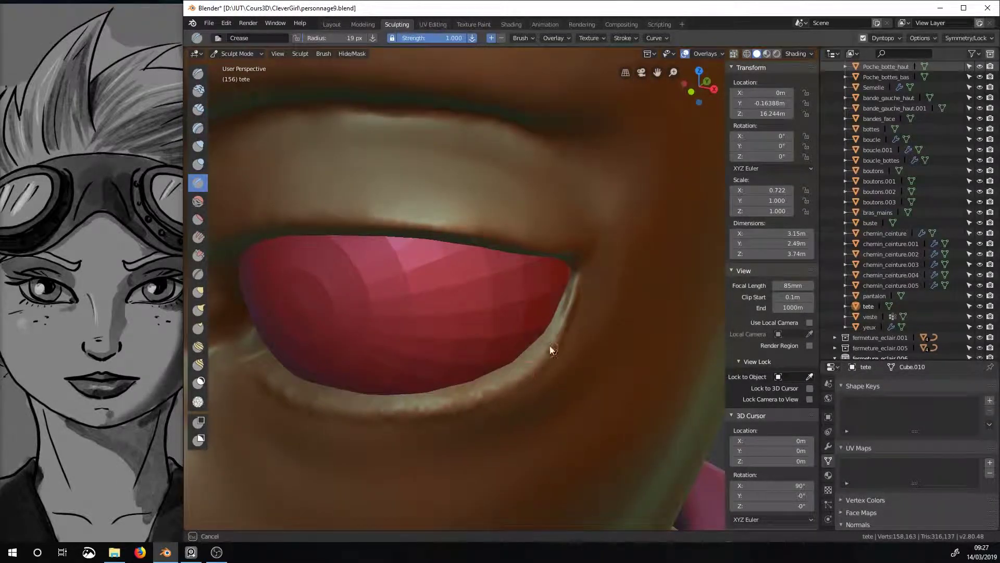
pyautogui.moveTo(379, 416); pyautogui.dragTo(311, 386, button='middle')
pyautogui.moveTo(320, 438)
pyautogui.mouseDown(button='middle')
pyautogui.moveTo(487, 398)
pyautogui.moveTo(317, 383)
pyautogui.mouseUp(button='middle')
pyautogui.hotkey('shift', 's')
pyautogui.moveTo(357, 413); pyautogui.dragTo(528, 387, button='middle')
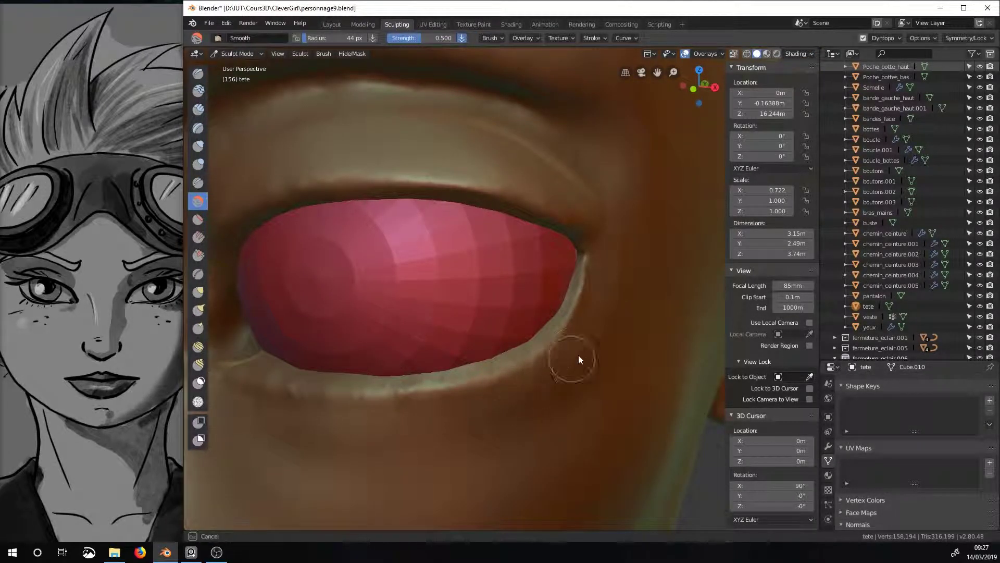
# - Try the Pinch and Flatten brushes while orbiting around the lower eyelid
pyautogui.moveTo(578, 355)
pyautogui.mouseDown(button='middle')
pyautogui.moveTo(619, 367)
pyautogui.moveTo(276, 405)
pyautogui.mouseUp(button='middle')
pyautogui.press('p')
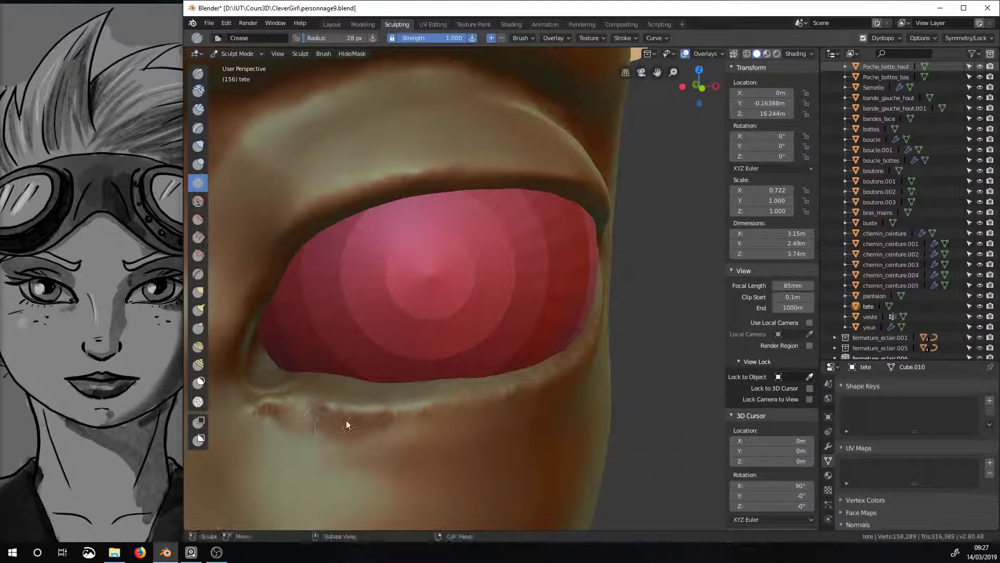
pyautogui.moveTo(453, 439)
pyautogui.mouseDown(button='middle')
pyautogui.moveTo(308, 408)
pyautogui.moveTo(422, 434)
pyautogui.moveTo(659, 383)
pyautogui.moveTo(684, 315)
pyautogui.mouseUp(button='middle')
pyautogui.hotkey('shift', 't')
pyautogui.moveTo(362, 414)
pyautogui.mouseDown(button='middle')
pyautogui.moveTo(631, 391)
pyautogui.moveTo(545, 392)
pyautogui.moveTo(436, 364)
pyautogui.moveTo(442, 393)
pyautogui.moveTo(533, 360)
pyautogui.mouseUp(button='middle')
pyautogui.click(198, 310)
# - Enlarge the brush to 102 px and pull the lower eyelid skin into shape with Snake Hook
pyautogui.press('f')
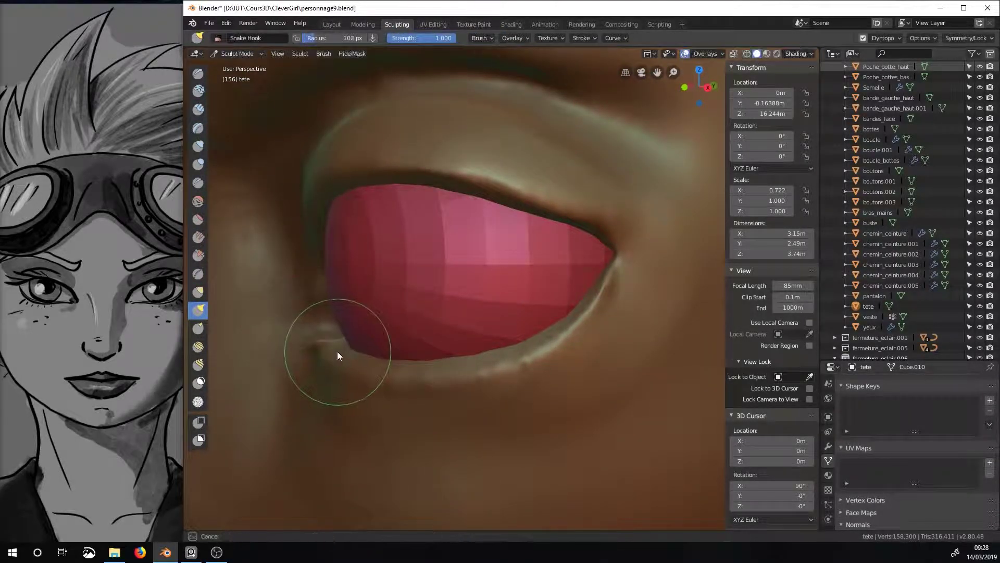
pyautogui.moveTo(436, 361); pyautogui.dragTo(418, 351, button='middle')
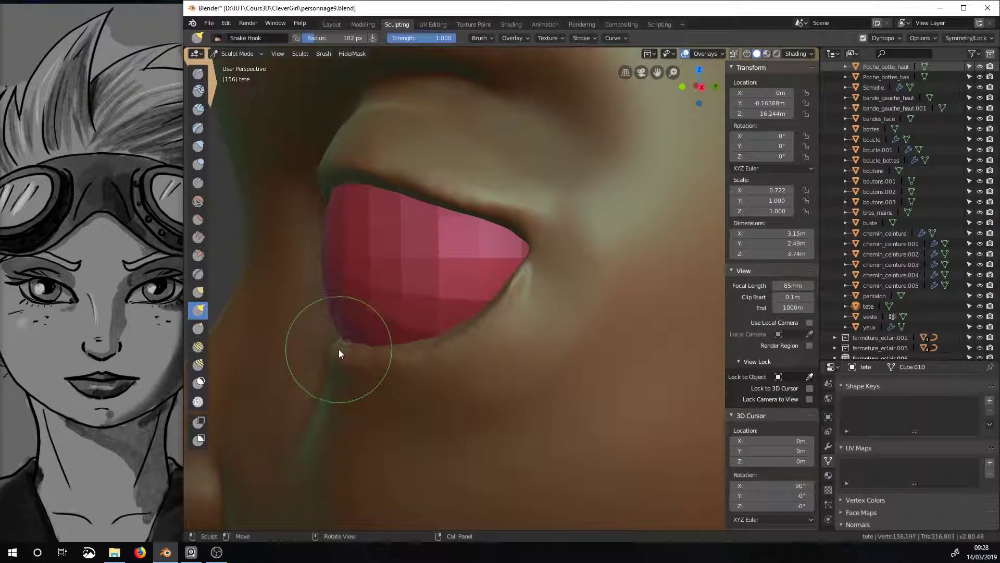
pyautogui.moveTo(338, 349); pyautogui.dragTo(418, 374, button='middle')
pyautogui.moveTo(568, 374); pyautogui.dragTo(503, 384, button='middle')
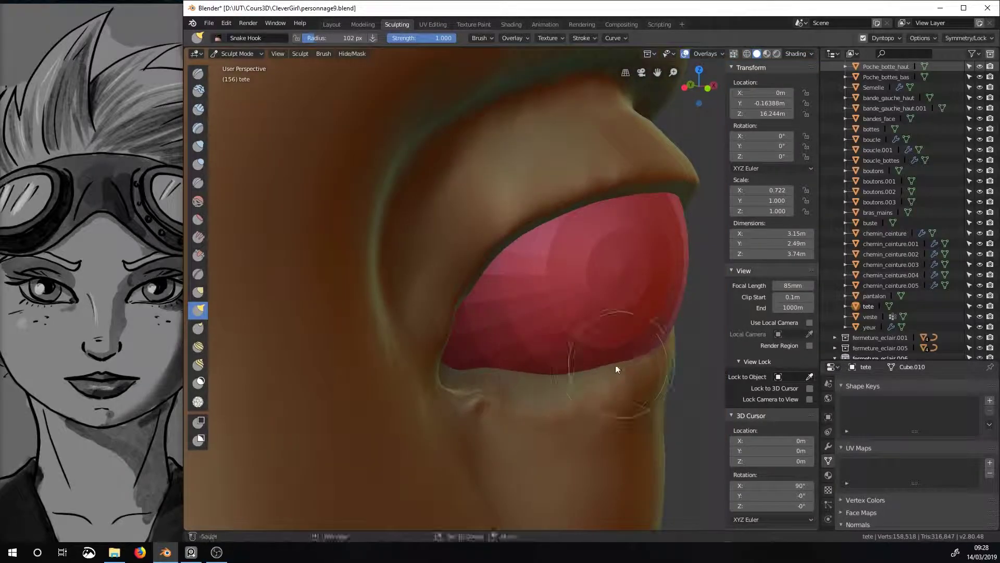
pyautogui.moveTo(615, 367)
pyautogui.mouseDown(button='middle')
pyautogui.moveTo(651, 341)
pyautogui.moveTo(417, 360)
pyautogui.moveTo(459, 391)
pyautogui.mouseUp(button='middle')
# - Build up and thicken the lower eyelid rim with several 30 px Draw strokes
pyautogui.hotkey('shift', 's')
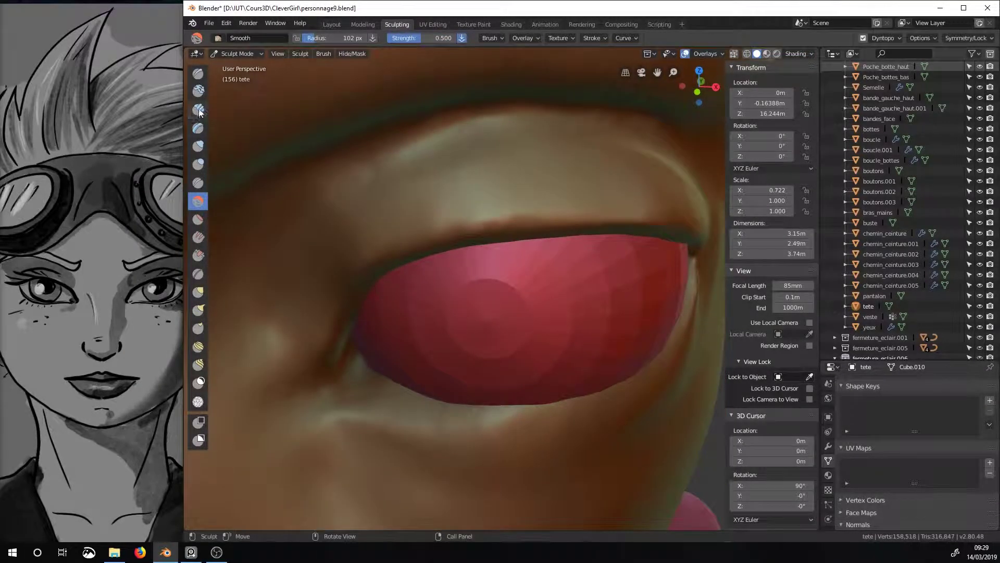
pyautogui.press('c')
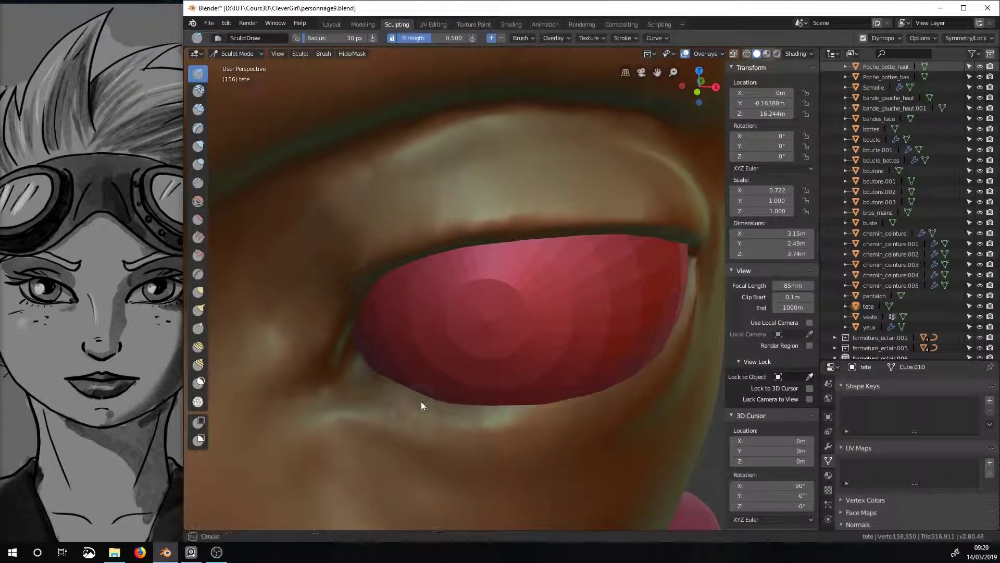
pyautogui.moveTo(411, 400); pyautogui.dragTo(416, 408, button='middle')
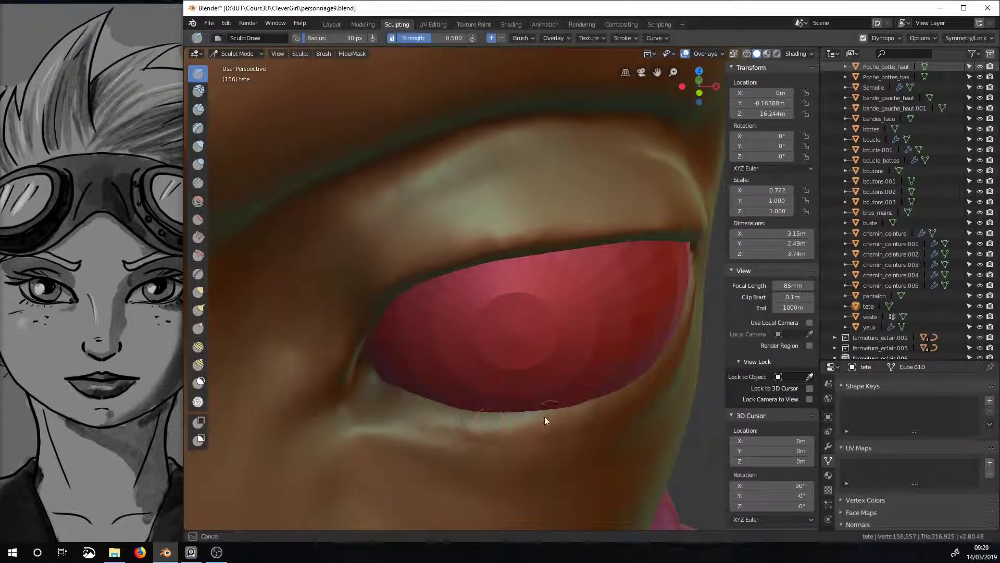
pyautogui.moveTo(545, 417)
pyautogui.mouseDown(button='middle')
pyautogui.moveTo(600, 348)
pyautogui.moveTo(455, 429)
pyautogui.mouseUp(button='middle')
pyautogui.moveTo(455, 430); pyautogui.dragTo(681, 317)
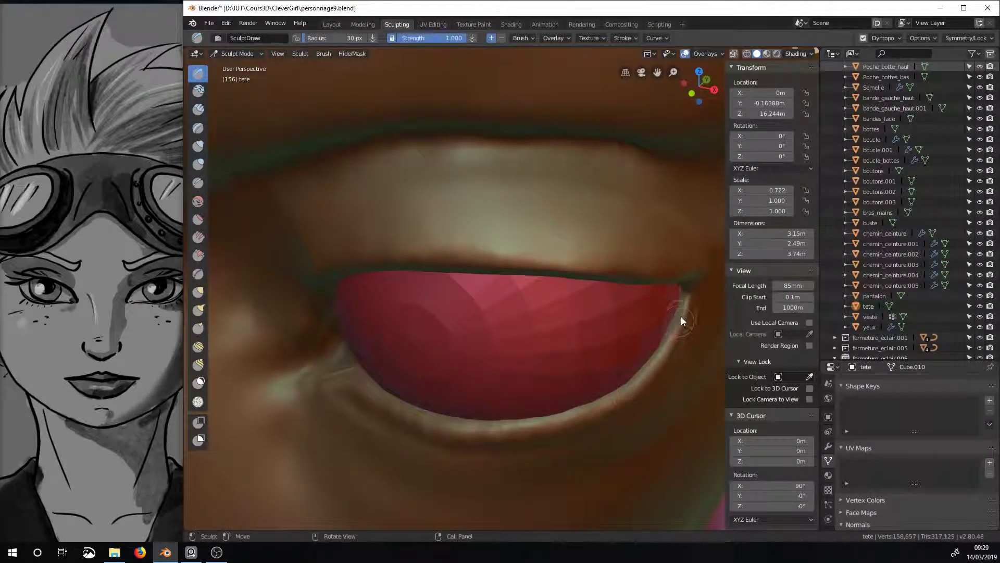
pyautogui.moveTo(682, 320)
pyautogui.mouseDown(button='middle')
pyautogui.moveTo(558, 431)
pyautogui.moveTo(532, 424)
pyautogui.mouseUp(button='middle')
pyautogui.moveTo(670, 330); pyautogui.dragTo(678, 343, button='middle')
pyautogui.moveTo(678, 343); pyautogui.dragTo(492, 432)
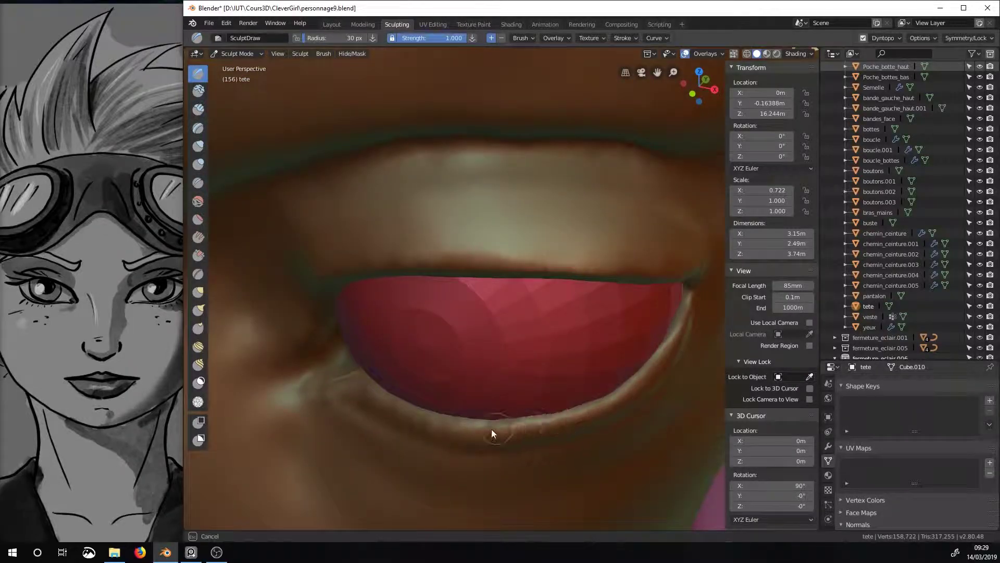
pyautogui.moveTo(491, 432); pyautogui.dragTo(552, 365, button='middle')
pyautogui.moveTo(552, 364); pyautogui.dragTo(588, 349)
pyautogui.moveTo(456, 396); pyautogui.dragTo(219, 259, button='middle')
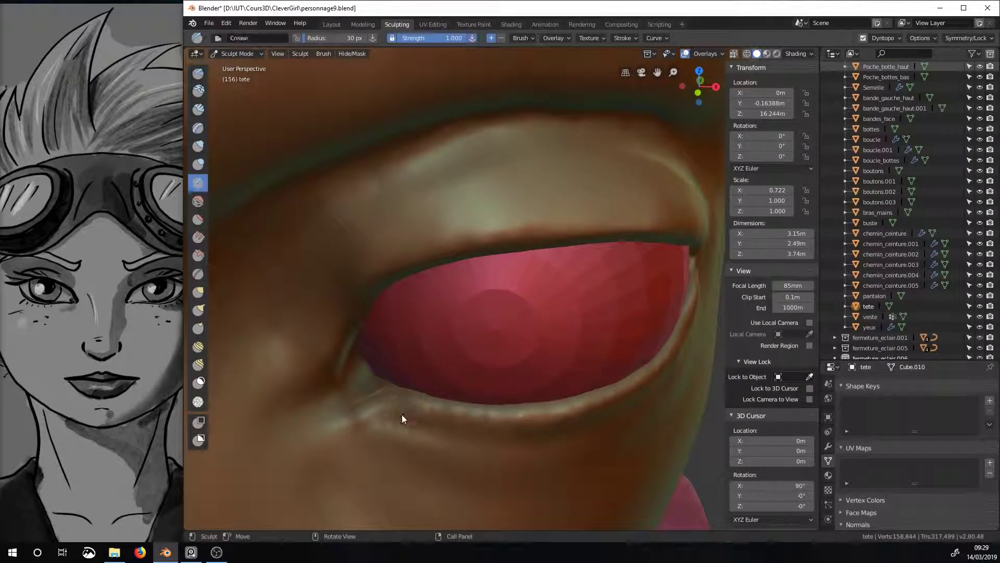
# - Crease a small line under the lower eyelid with a 16 px brush
pyautogui.press('f')
pyautogui.moveTo(631, 376); pyautogui.dragTo(611, 397, button='middle')
pyautogui.moveTo(611, 397); pyautogui.dragTo(579, 404)
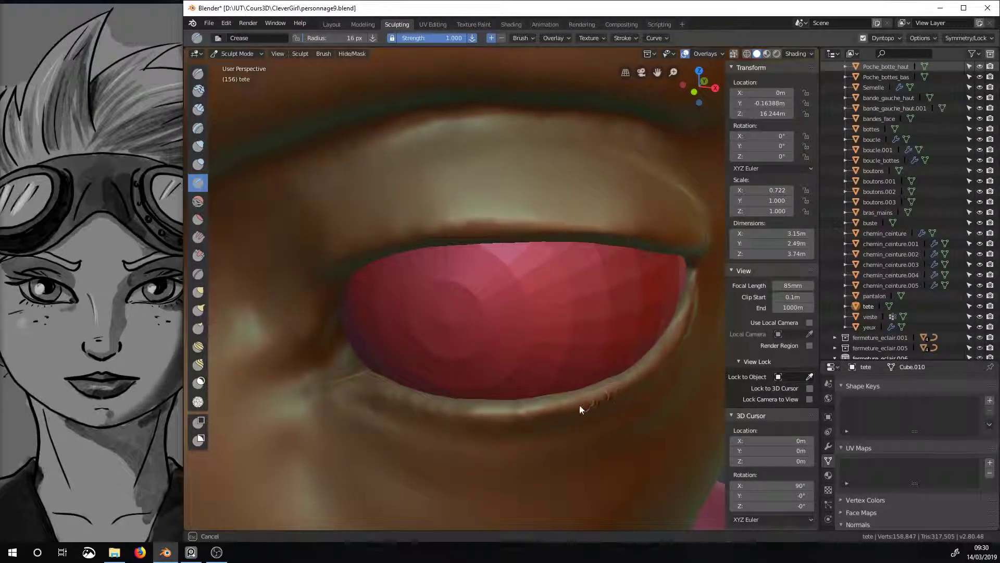
pyautogui.moveTo(698, 288); pyautogui.dragTo(667, 290, button='middle')
# - Flatten along the lower eyelid rim with a 48 px Flatten/Contrast brush
pyautogui.hotkey('shift', 't')
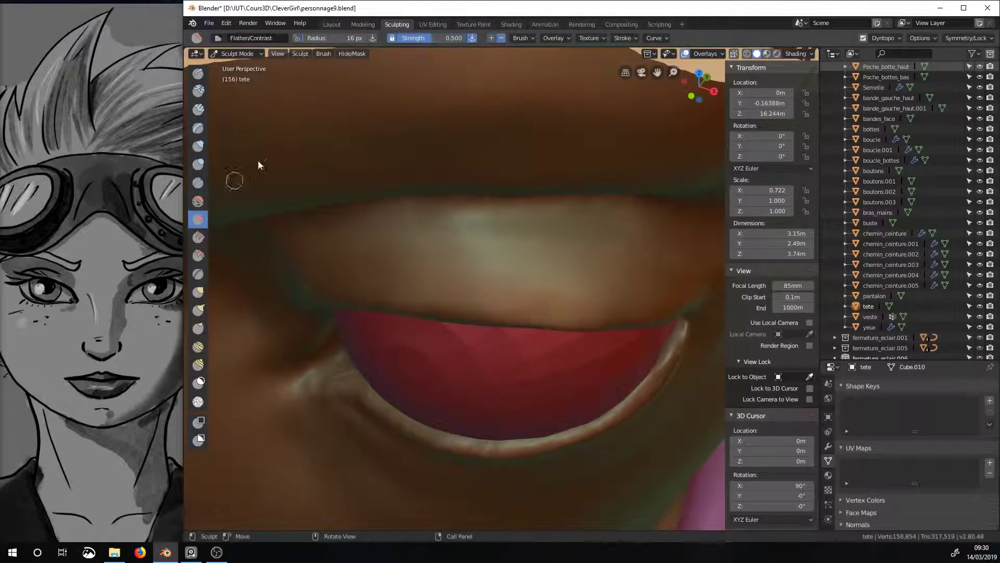
pyautogui.click(520, 38)
pyautogui.moveTo(530, 401); pyautogui.dragTo(401, 415, button='middle')
pyautogui.press('f')
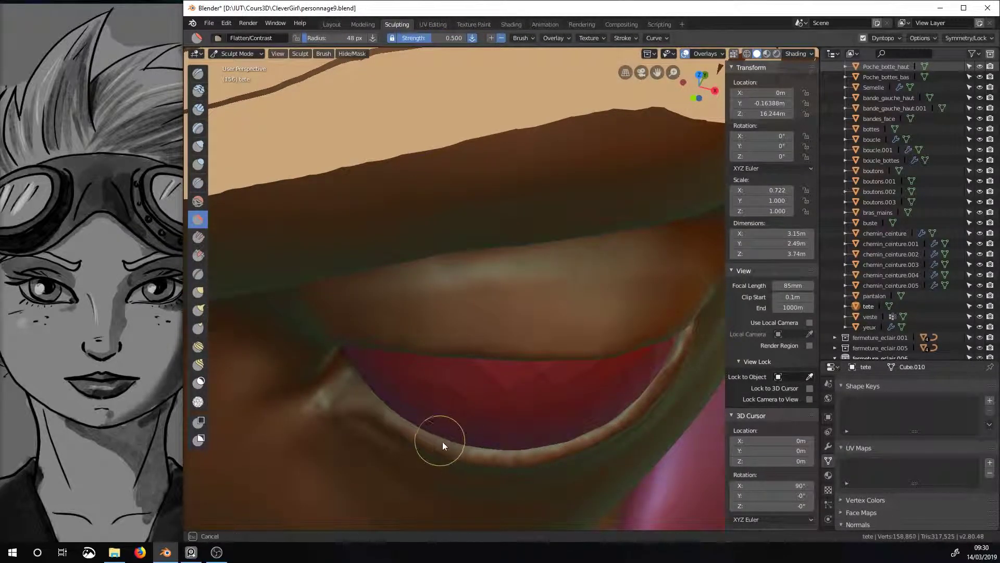
pyautogui.moveTo(423, 53)
pyautogui.mouseDown(button='middle')
pyautogui.moveTo(608, 414)
pyautogui.moveTo(460, 387)
pyautogui.moveTo(582, 459)
pyautogui.moveTo(594, 435)
pyautogui.mouseUp(button='middle')
pyautogui.moveTo(594, 435); pyautogui.dragTo(627, 411)
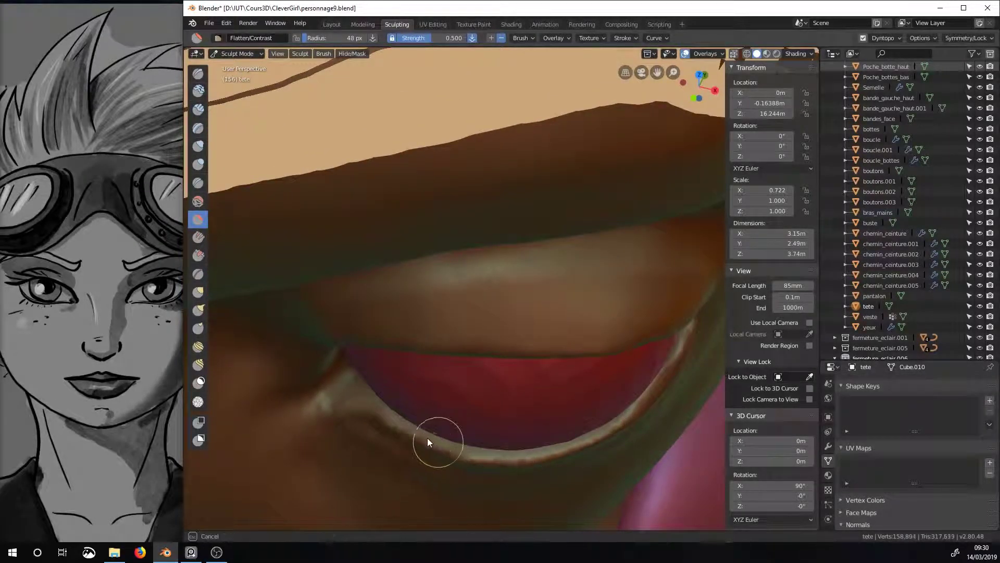
pyautogui.moveTo(428, 441); pyautogui.dragTo(607, 362, button='middle')
# - Pinch the lower eyelid rim and its corner tighter with a smaller brush
pyautogui.press('p')
pyautogui.press('f')
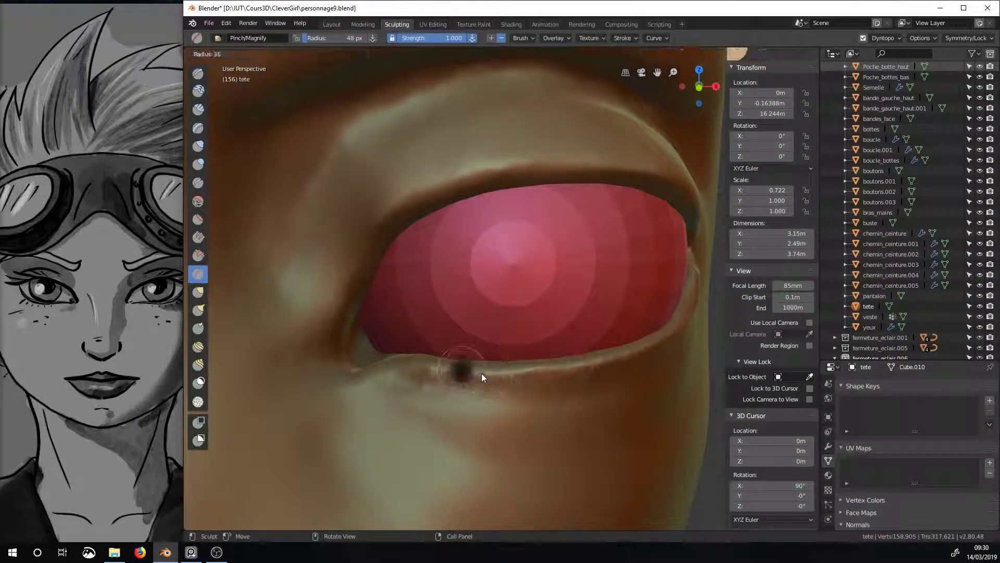
pyautogui.click(482, 373)
pyautogui.moveTo(482, 373); pyautogui.dragTo(456, 427, button='middle')
pyautogui.moveTo(456, 427); pyautogui.dragTo(446, 427)
pyautogui.moveTo(618, 417)
pyautogui.mouseDown(button='middle')
pyautogui.moveTo(626, 391)
pyautogui.moveTo(605, 366)
pyautogui.moveTo(489, 333)
pyautogui.mouseUp(button='middle')
# - Smooth the lower eyelid all around the eye, then set Pinch/Magnify back up
pyautogui.hotkey('shift', 't')
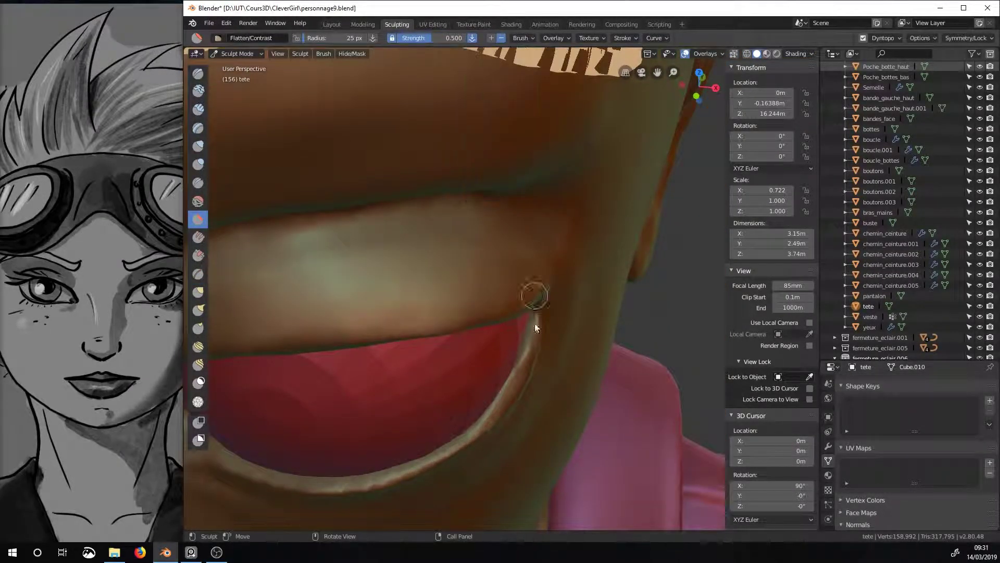
pyautogui.moveTo(531, 367); pyautogui.dragTo(423, 315, button='middle')
pyautogui.moveTo(494, 285); pyautogui.dragTo(473, 373, button='middle')
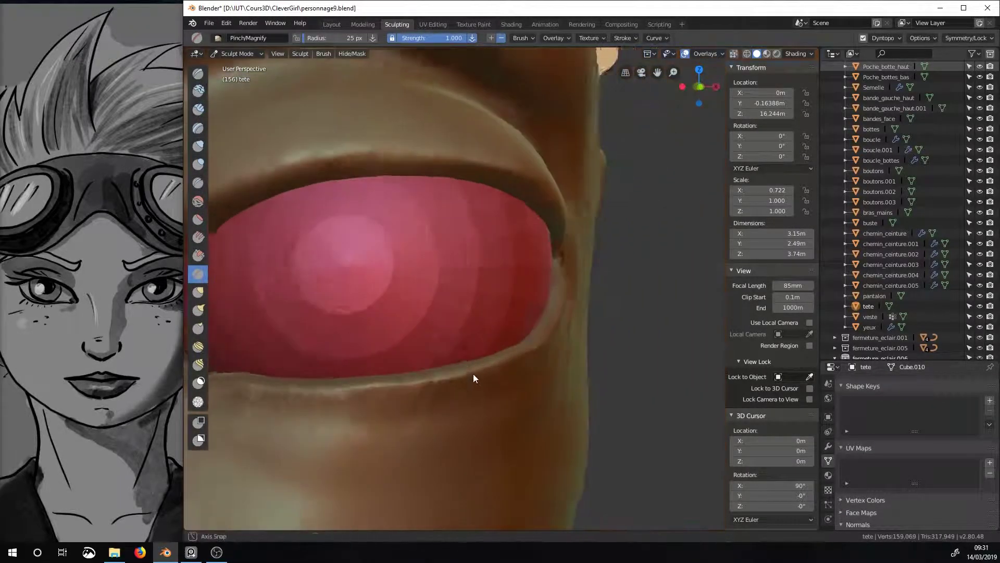
pyautogui.press('s')
pyautogui.moveTo(533, 358)
pyautogui.mouseDown(button='middle')
pyautogui.moveTo(512, 282)
pyautogui.moveTo(424, 364)
pyautogui.moveTo(320, 407)
pyautogui.mouseUp(button='middle')
pyautogui.moveTo(392, 406)
pyautogui.mouseDown(button='middle')
pyautogui.moveTo(324, 400)
pyautogui.moveTo(581, 382)
pyautogui.mouseUp(button='middle')
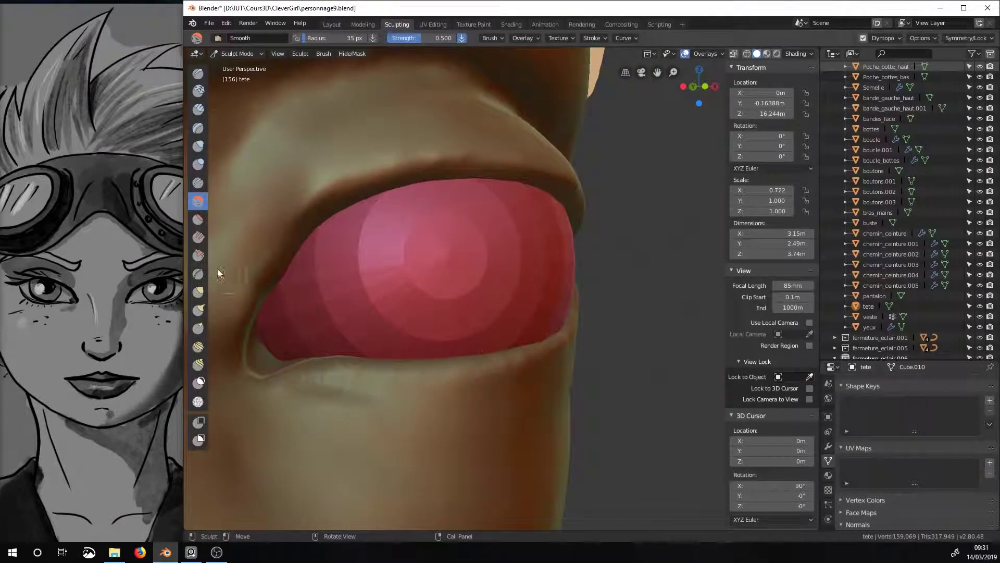
pyautogui.click(198, 273)
pyautogui.moveTo(217, 292)
pyautogui.mouseDown(button='middle')
pyautogui.moveTo(401, 431)
pyautogui.moveTo(389, 463)
pyautogui.mouseUp(button='middle')
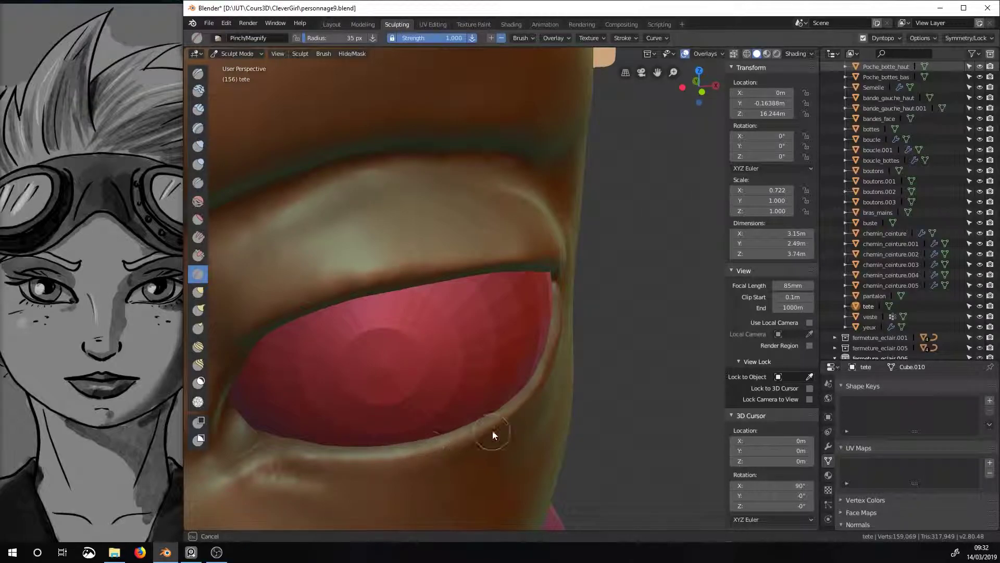
pyautogui.scroll(-3, 505, 377)
pyautogui.scroll(-3, 377, 347)
# - Build up clay around the eye socket with Clay Strips
pyautogui.press('c')
pyautogui.click(376, 347)
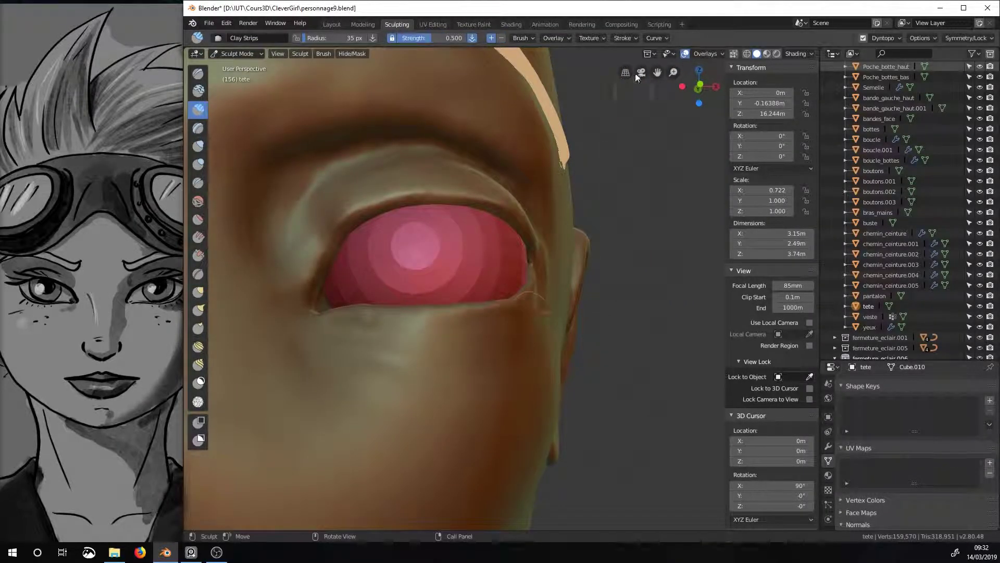
pyautogui.click(520, 37)
pyautogui.moveTo(390, 362); pyautogui.dragTo(361, 368)
pyautogui.moveTo(396, 323)
pyautogui.mouseDown(button='middle')
pyautogui.moveTo(375, 318)
pyautogui.moveTo(461, 311)
pyautogui.moveTo(430, 356)
pyautogui.moveTo(476, 282)
pyautogui.moveTo(444, 255)
pyautogui.moveTo(543, 267)
pyautogui.moveTo(434, 353)
pyautogui.mouseUp(button='middle')
# - Carve creases from the brow down both sides of the nose and smooth them
pyautogui.click(201, 293)
pyautogui.scroll(-5, 476, 282)
pyautogui.click(198, 182)
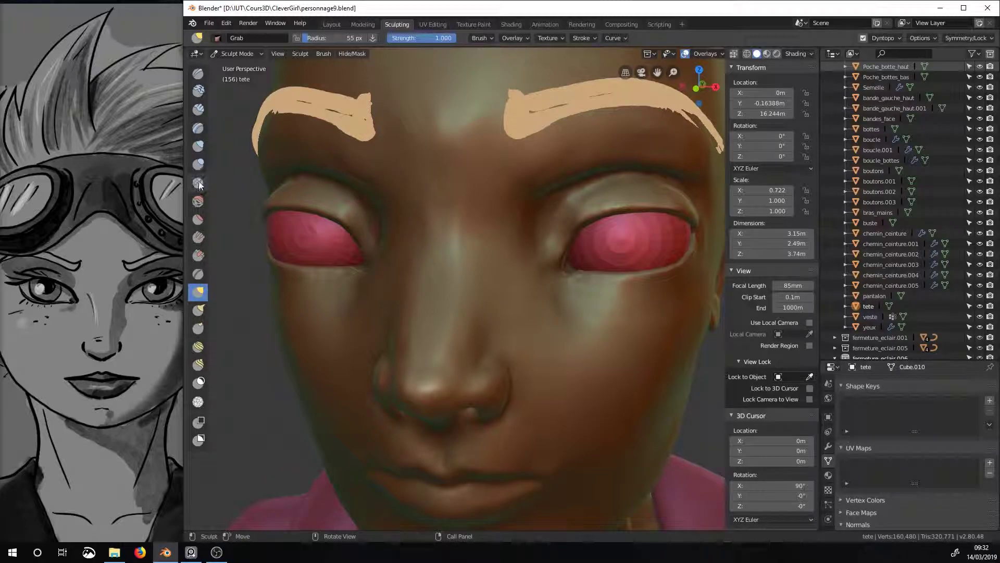
pyautogui.moveTo(492, 156); pyautogui.dragTo(442, 358)
pyautogui.moveTo(442, 357)
pyautogui.mouseDown(button='middle')
pyautogui.moveTo(432, 330)
pyautogui.moveTo(420, 346)
pyautogui.mouseUp(button='middle')
pyautogui.press('s')
pyautogui.moveTo(420, 346)
pyautogui.mouseDown()
pyautogui.moveTo(467, 139)
pyautogui.moveTo(411, 292)
pyautogui.moveTo(440, 162)
pyautogui.moveTo(411, 336)
pyautogui.mouseUp()
pyautogui.moveTo(412, 336)
pyautogui.mouseDown(button='middle')
pyautogui.moveTo(436, 193)
pyautogui.moveTo(201, 186)
pyautogui.mouseUp(button='middle')
# - Carve a crease above the nose and soften it
pyautogui.click(201, 186)
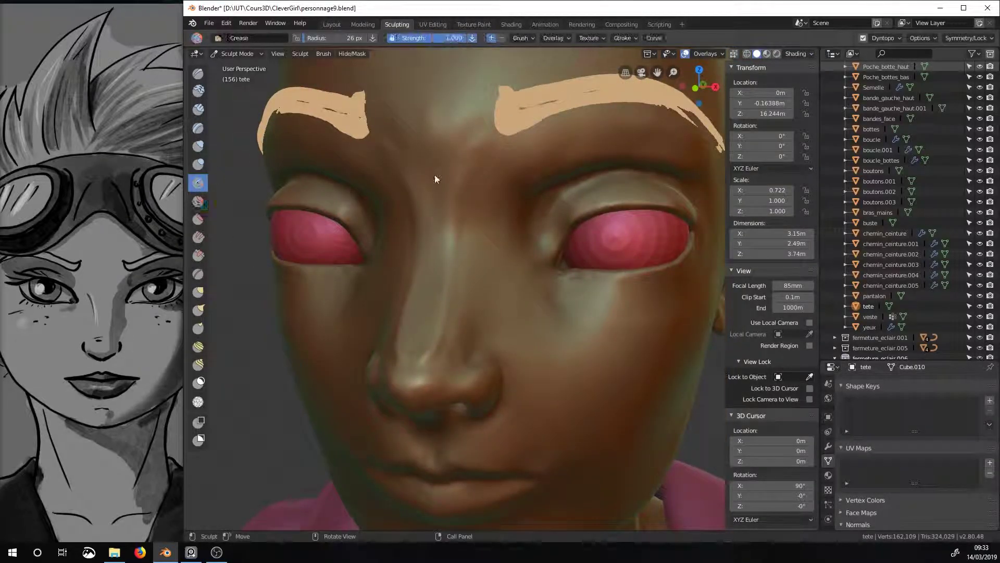
pyautogui.moveTo(454, 203); pyautogui.dragTo(468, 189, button='middle')
pyautogui.moveTo(468, 189); pyautogui.dragTo(496, 141)
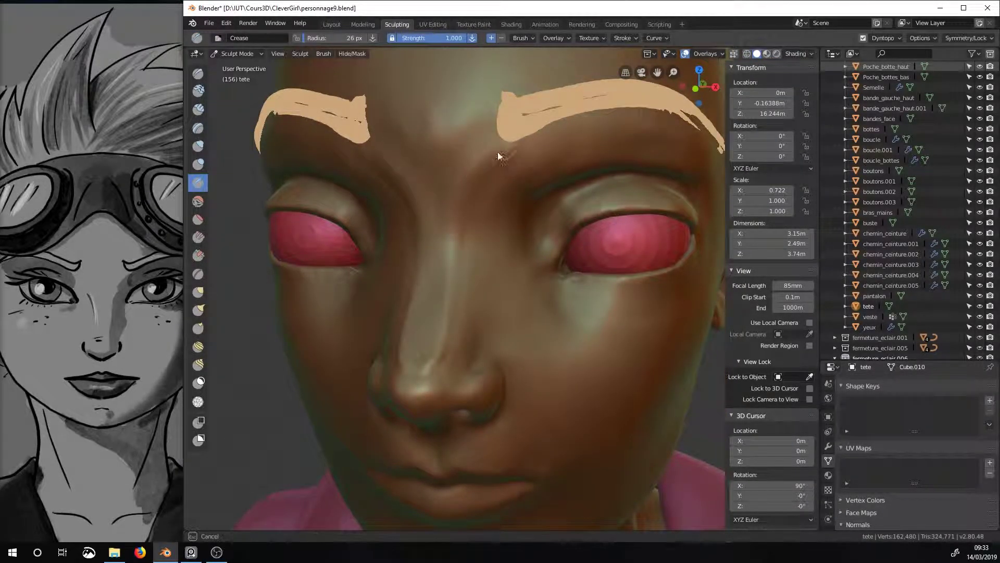
pyautogui.moveTo(500, 156)
pyautogui.mouseDown(button='middle')
pyautogui.moveTo(426, 205)
pyautogui.moveTo(348, 313)
pyautogui.moveTo(395, 367)
pyautogui.moveTo(361, 372)
pyautogui.moveTo(441, 332)
pyautogui.moveTo(445, 286)
pyautogui.moveTo(472, 295)
pyautogui.moveTo(443, 323)
pyautogui.mouseUp(button='middle')
pyautogui.press('s')
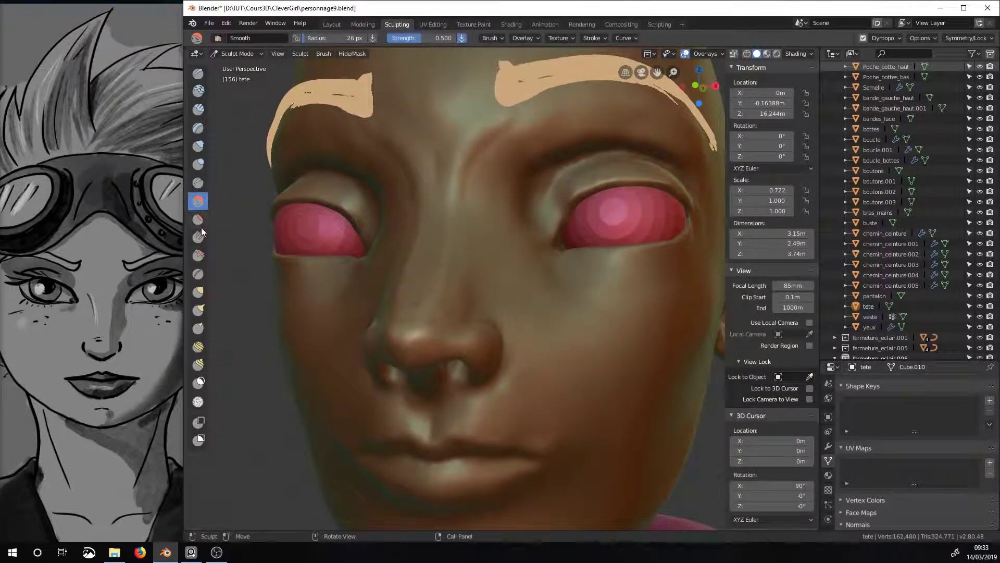
pyautogui.hotkey('shift', 'c')
# - Orbit around the profile to look up into the nose, with the Crease brush active
pyautogui.scroll(-4, 424, 336)
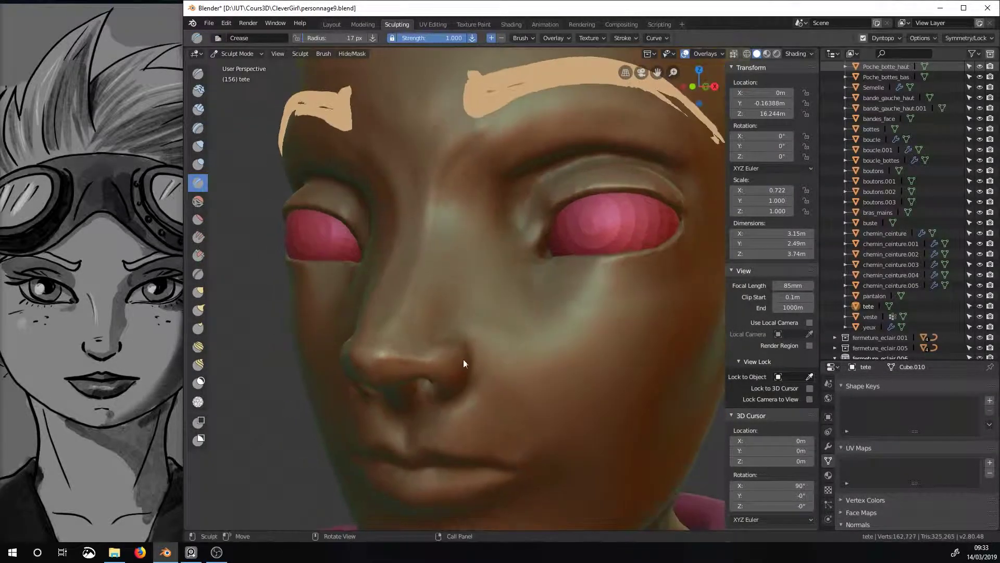
pyautogui.moveTo(446, 370); pyautogui.dragTo(332, 381, button='middle')
pyautogui.scroll(4, 415, 402)
pyautogui.hotkey('shift', 's')
pyautogui.moveTo(333, 380); pyautogui.dragTo(396, 392)
pyautogui.moveTo(396, 392); pyautogui.dragTo(399, 216, button='middle')
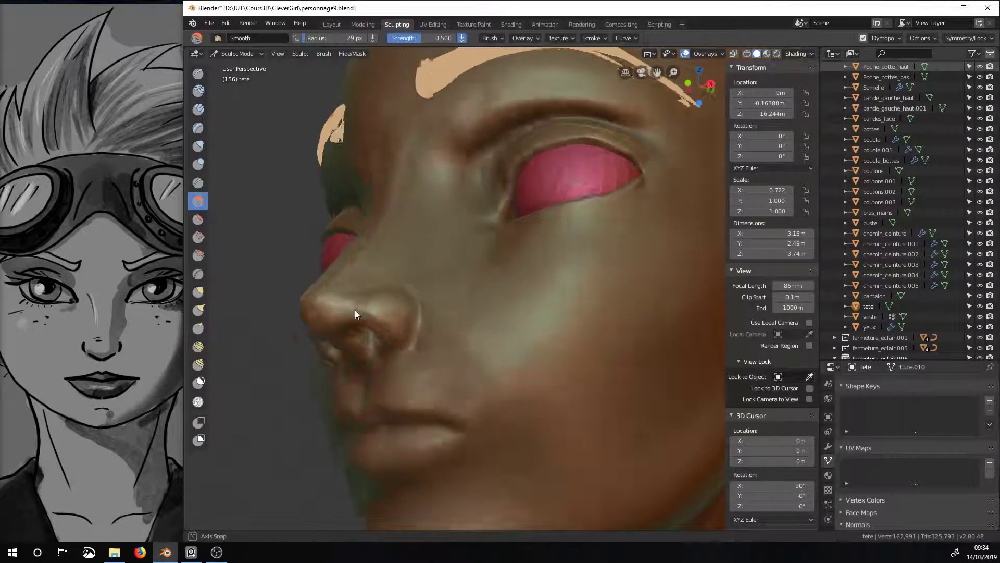
pyautogui.hotkey('shift', 'c')
# - Carve and deepen the nostril openings with a 15 px inverted Crease brush
pyautogui.press('f')
pyautogui.click(437, 258)
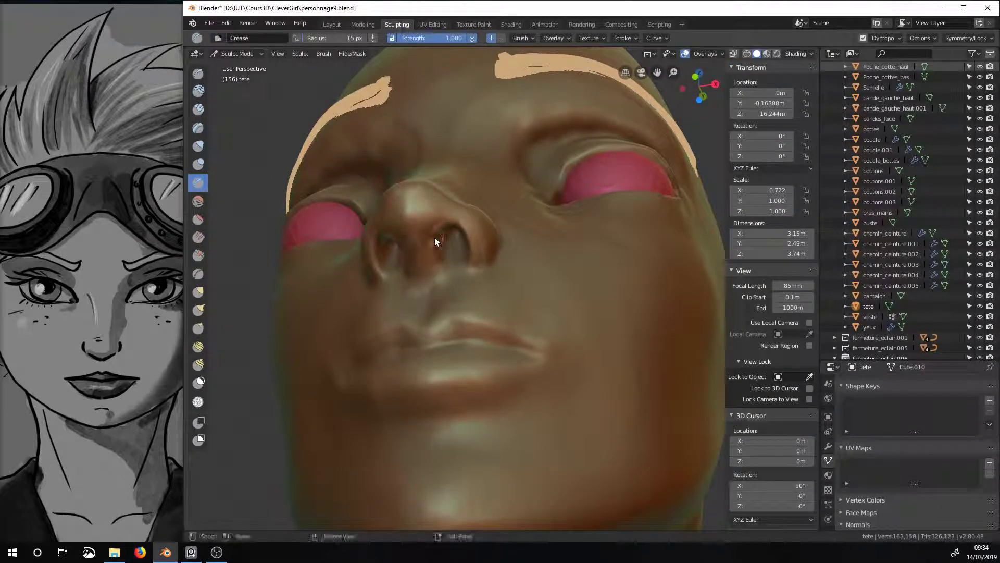
pyautogui.moveTo(401, 234); pyautogui.dragTo(383, 253)
pyautogui.moveTo(377, 260); pyautogui.dragTo(383, 280, button='middle')
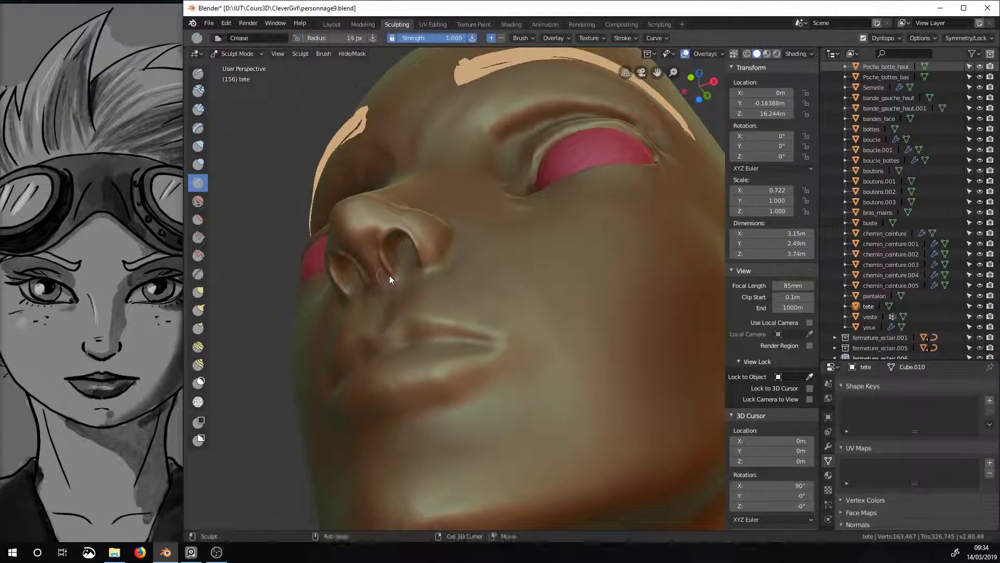
pyautogui.moveTo(389, 275); pyautogui.dragTo(385, 270)
pyautogui.click(502, 38)
pyautogui.moveTo(469, 156); pyautogui.dragTo(441, 173, button='middle')
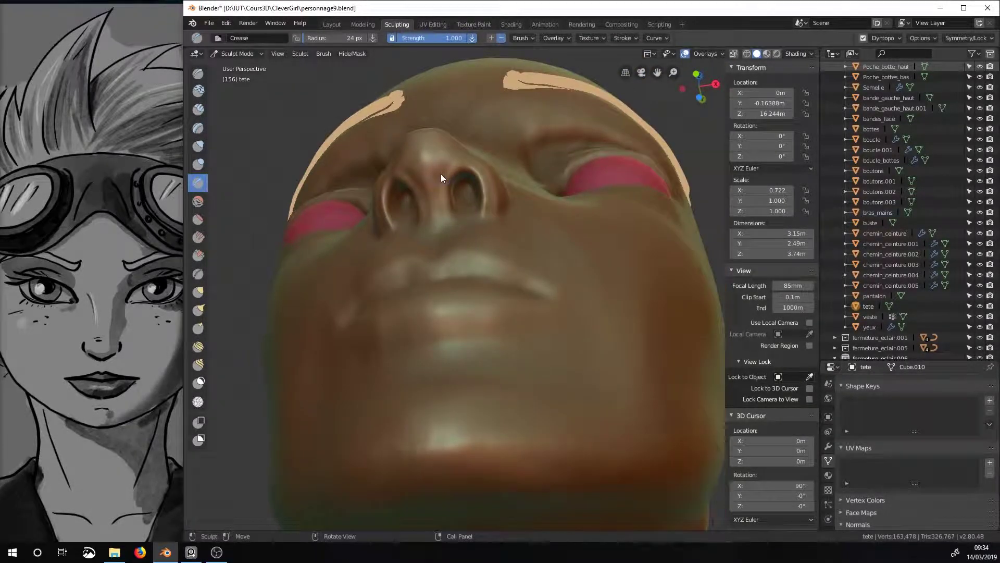
pyautogui.moveTo(434, 174); pyautogui.dragTo(427, 177)
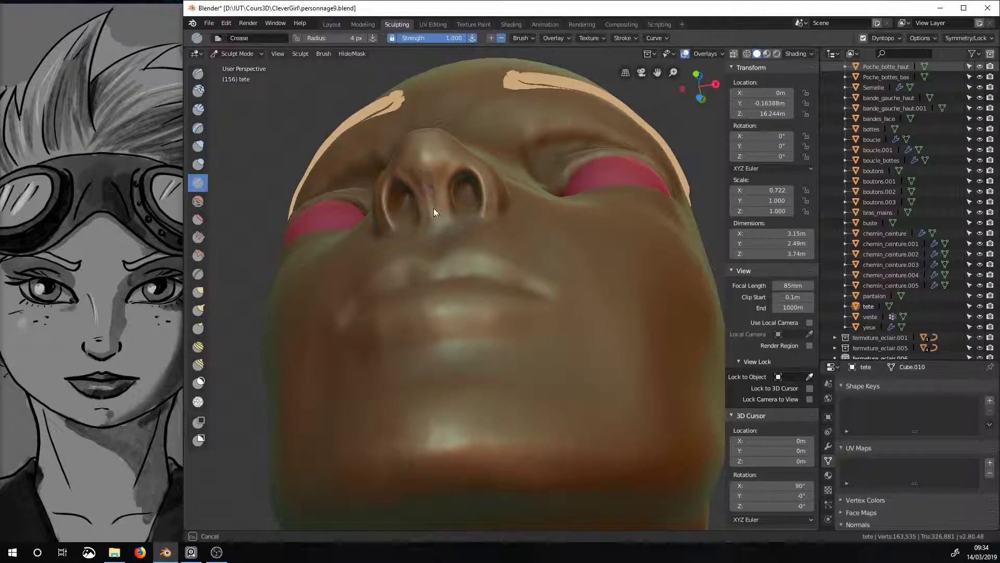
# - Smooth the surface around the nostril
pyautogui.press('p')
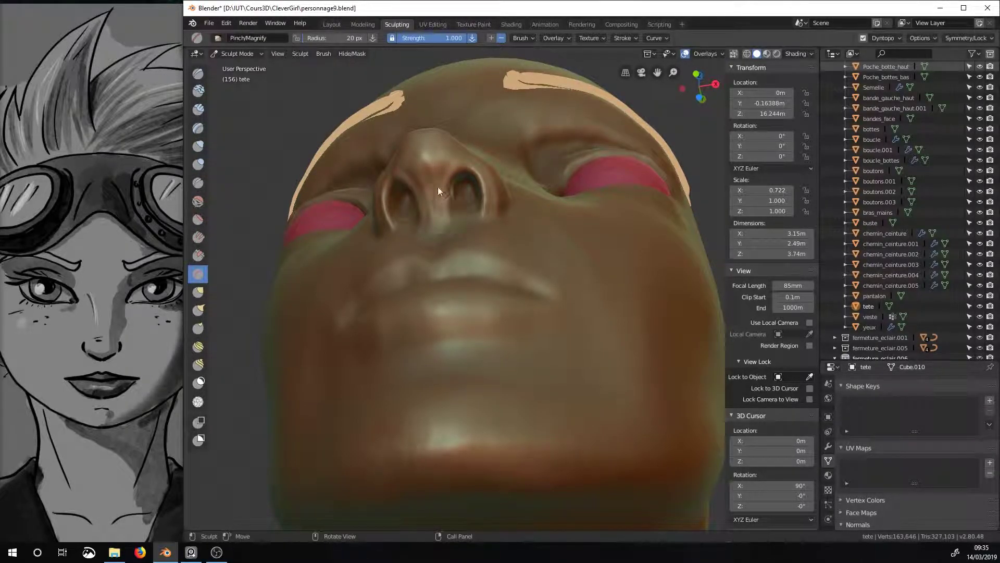
pyautogui.press('s')
pyautogui.moveTo(435, 218); pyautogui.dragTo(435, 222)
pyautogui.moveTo(435, 221); pyautogui.dragTo(364, 234, button='middle')
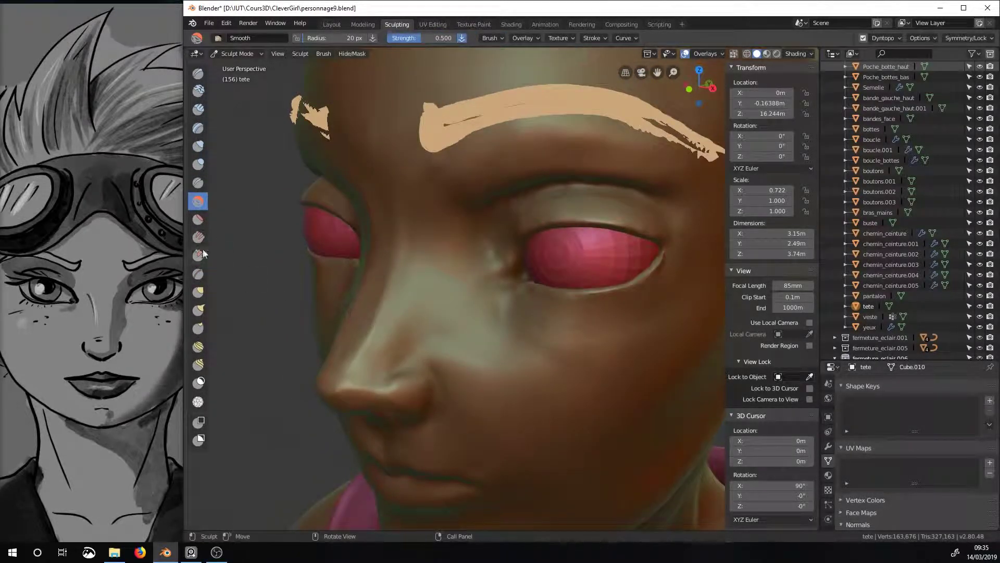
# - Carve a crease beside the nostril wing
pyautogui.hotkey('shift', 'c')
pyautogui.moveTo(404, 366); pyautogui.dragTo(448, 307, button='middle')
pyautogui.moveTo(447, 305); pyautogui.dragTo(452, 324)
pyautogui.moveTo(452, 324)
pyautogui.mouseDown(button='middle')
pyautogui.moveTo(455, 373)
pyautogui.moveTo(430, 341)
pyautogui.moveTo(459, 364)
pyautogui.moveTo(431, 349)
pyautogui.mouseUp(button='middle')
# - Pinch the nostril rim tighter with a 25 px brush, then smooth it
pyautogui.press('p')
pyautogui.press('f')
pyautogui.moveTo(430, 349); pyautogui.dragTo(428, 351)
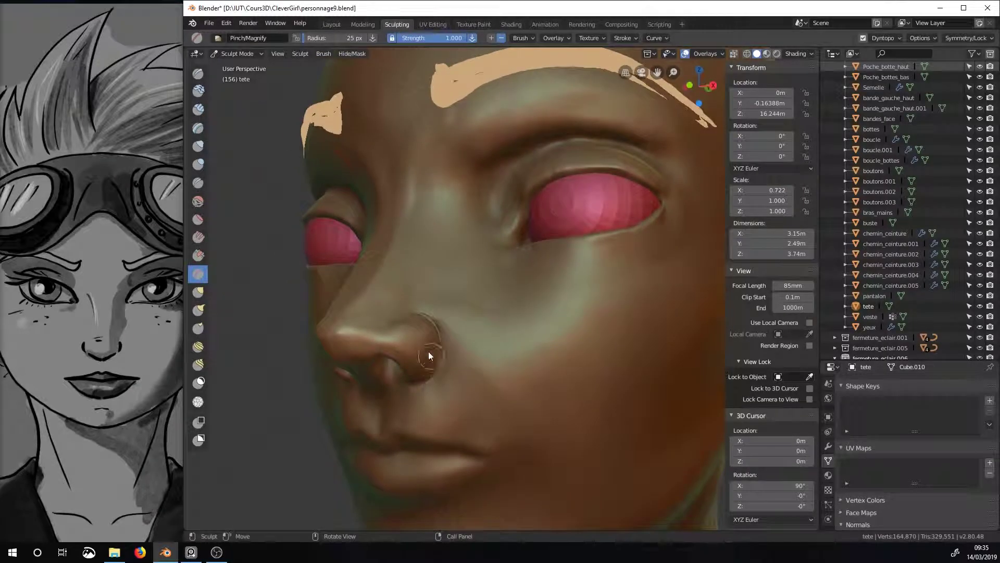
pyautogui.hotkey('shift', 's')
pyautogui.moveTo(428, 351)
pyautogui.mouseDown(button='middle')
pyautogui.moveTo(441, 361)
pyautogui.moveTo(445, 316)
pyautogui.moveTo(452, 371)
pyautogui.moveTo(575, 315)
pyautogui.mouseUp(button='middle')
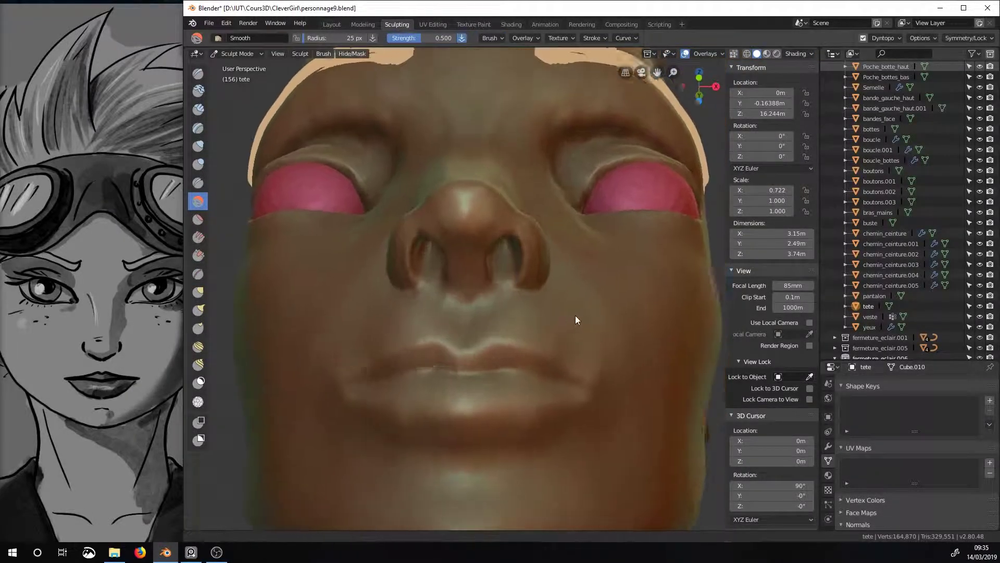
# - Add clay below the nose and carve a crease under it
pyautogui.scroll(2, 575, 320)
pyautogui.press('c')
pyautogui.moveTo(468, 342); pyautogui.dragTo(454, 321)
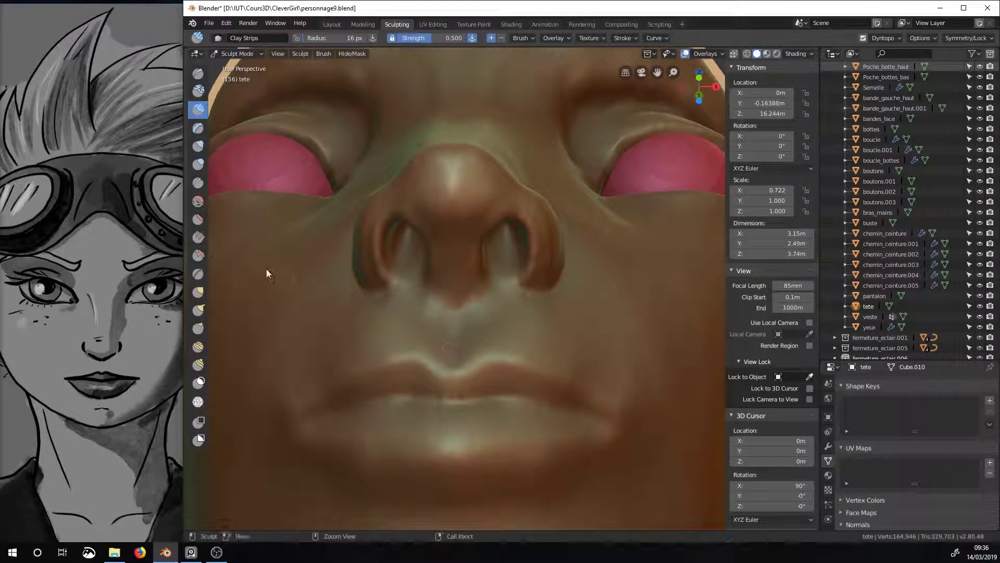
pyautogui.hotkey('shift', 'c')
pyautogui.moveTo(267, 274); pyautogui.dragTo(433, 418, button='middle')
pyautogui.moveTo(433, 417)
pyautogui.mouseDown()
pyautogui.moveTo(432, 427)
pyautogui.moveTo(455, 417)
pyautogui.mouseUp()
pyautogui.moveTo(455, 417)
pyautogui.mouseDown(button='middle')
pyautogui.moveTo(434, 392)
pyautogui.moveTo(417, 409)
pyautogui.mouseUp(button='middle')
# - With a 14 px Crease brush, carve near the lips and deepen the lower lip line
pyautogui.press('s')
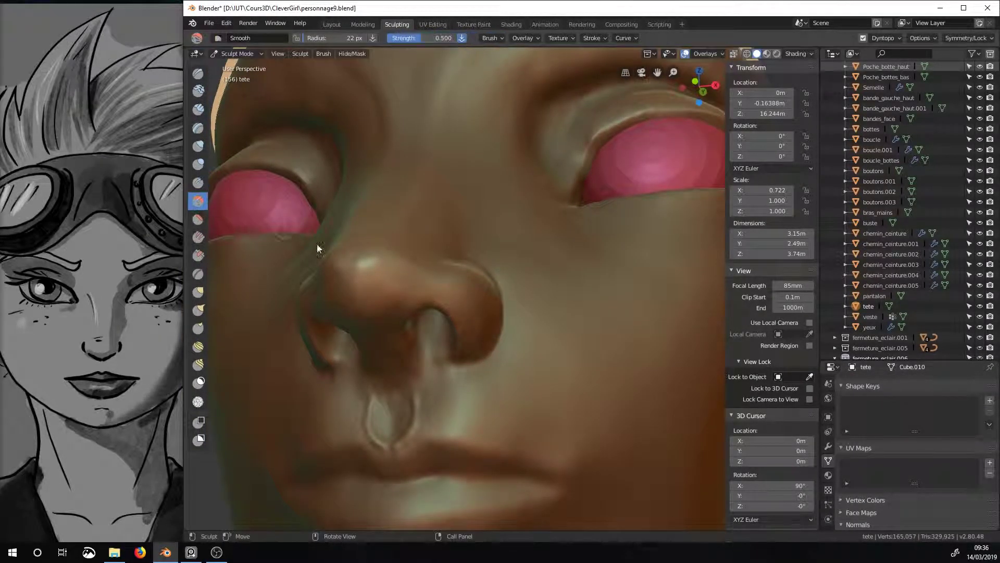
pyautogui.moveTo(319, 249)
pyautogui.mouseDown(button='middle')
pyautogui.moveTo(367, 426)
pyautogui.moveTo(525, 407)
pyautogui.moveTo(517, 391)
pyautogui.moveTo(426, 374)
pyautogui.mouseUp(button='middle')
pyautogui.hotkey('shift', 'c')
pyautogui.press('f')
pyautogui.click(513, 391)
pyautogui.moveTo(426, 373)
pyautogui.mouseDown()
pyautogui.moveTo(477, 364)
pyautogui.moveTo(567, 418)
pyautogui.mouseUp()
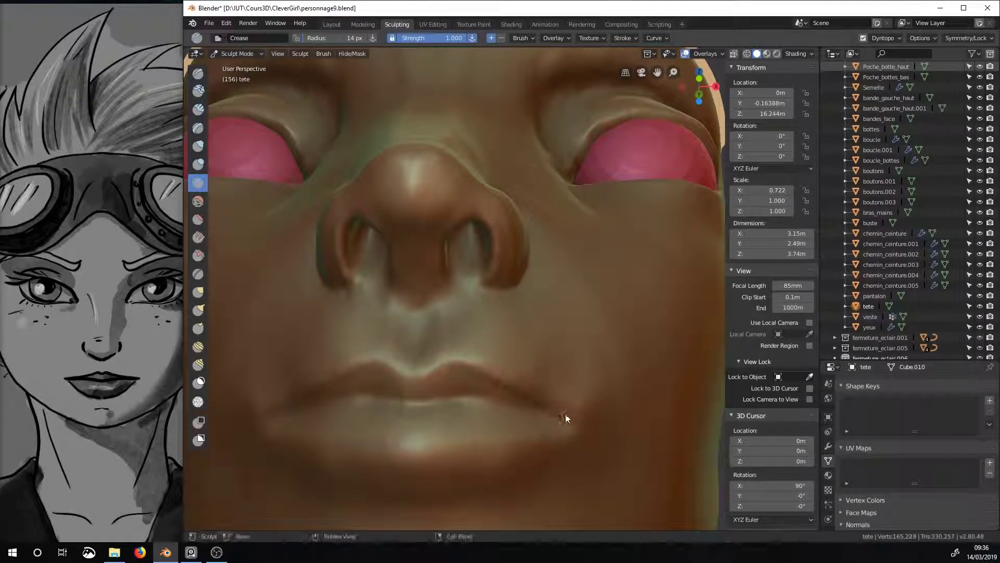
pyautogui.moveTo(453, 364)
pyautogui.mouseDown(button='middle')
pyautogui.moveTo(545, 426)
pyautogui.moveTo(521, 407)
pyautogui.mouseUp(button='middle')
pyautogui.click(500, 39)
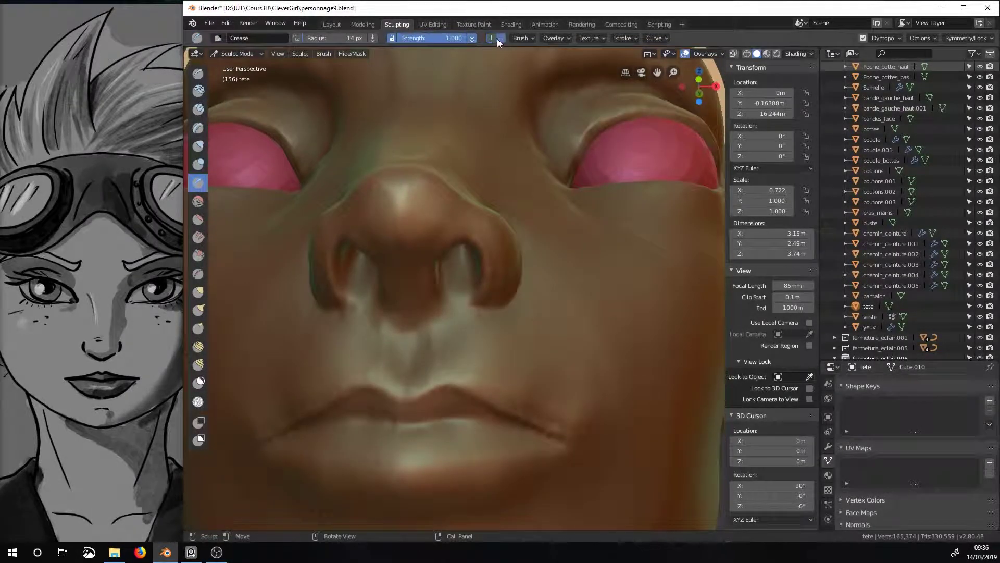
pyautogui.moveTo(515, 428); pyautogui.dragTo(339, 422)
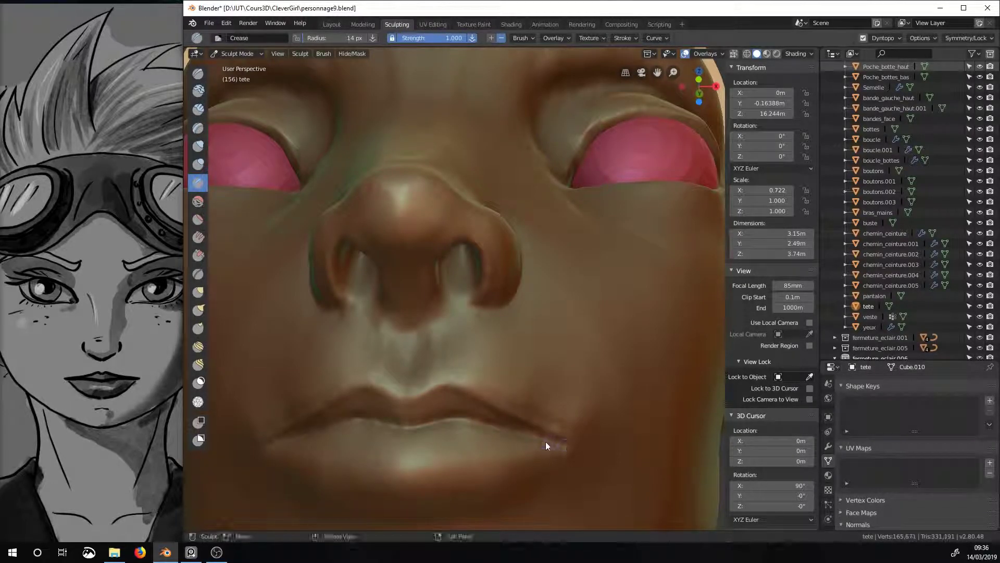
# - Crease and darken the lip line, alternating the crease direction
pyautogui.moveTo(405, 404)
pyautogui.mouseDown(button='middle')
pyautogui.moveTo(448, 398)
pyautogui.moveTo(365, 408)
pyautogui.mouseUp(button='middle')
pyautogui.moveTo(365, 407); pyautogui.dragTo(367, 414)
pyautogui.moveTo(368, 414)
pyautogui.mouseDown(button='middle')
pyautogui.moveTo(477, 449)
pyautogui.moveTo(469, 440)
pyautogui.mouseUp(button='middle')
pyautogui.click(501, 39)
pyautogui.moveTo(594, 455); pyautogui.dragTo(521, 449)
pyautogui.moveTo(521, 448); pyautogui.dragTo(391, 439, button='middle')
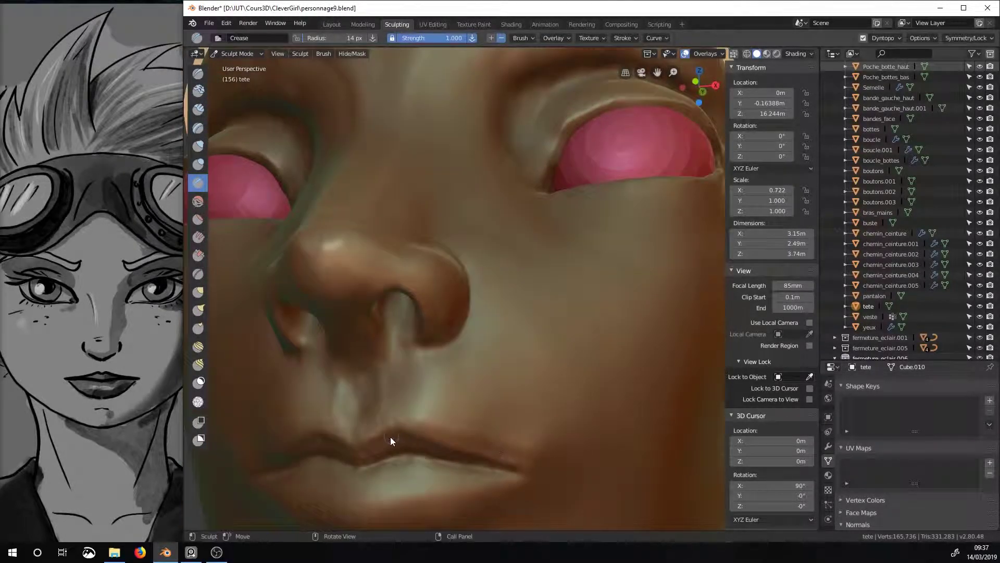
pyautogui.moveTo(380, 434); pyautogui.dragTo(513, 464)
pyautogui.moveTo(513, 463); pyautogui.dragTo(492, 443, button='middle')
# - Pinch the lip edge sharper, lightly smooth it and crease along the lower lip
pyautogui.press('p')
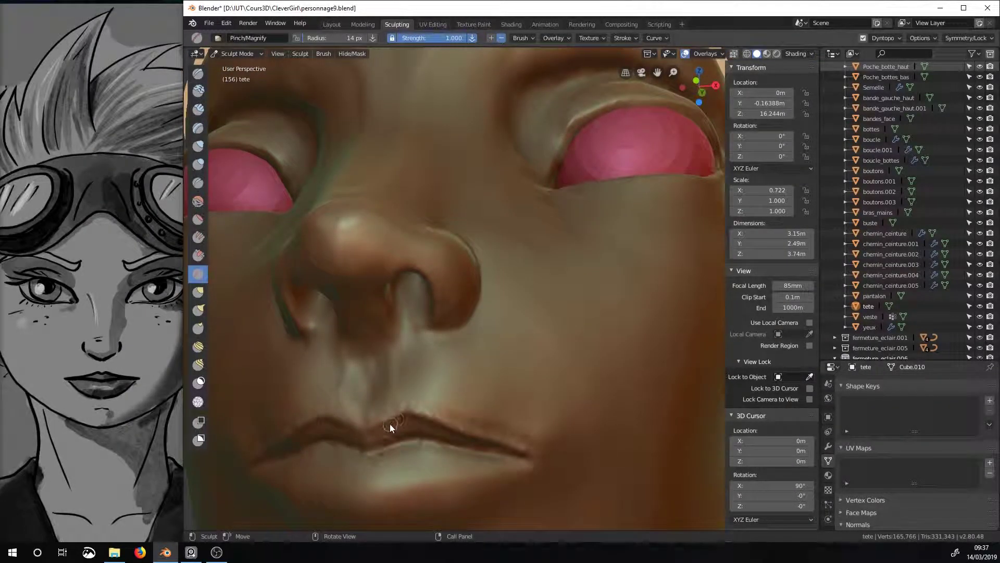
pyautogui.moveTo(389, 423)
pyautogui.mouseDown()
pyautogui.moveTo(381, 424)
pyautogui.moveTo(473, 431)
pyautogui.mouseUp()
pyautogui.press('s')
pyautogui.moveTo(474, 431)
pyautogui.mouseDown(button='middle')
pyautogui.moveTo(461, 446)
pyautogui.moveTo(496, 436)
pyautogui.moveTo(392, 343)
pyautogui.moveTo(373, 406)
pyautogui.mouseUp(button='middle')
pyautogui.hotkey('shift', 'c')
pyautogui.moveTo(373, 406)
pyautogui.mouseDown()
pyautogui.moveTo(448, 399)
pyautogui.moveTo(389, 403)
pyautogui.mouseUp()
pyautogui.moveTo(389, 402)
pyautogui.mouseDown(button='middle')
pyautogui.moveTo(498, 379)
pyautogui.moveTo(523, 361)
pyautogui.moveTo(233, 250)
pyautogui.mouseUp(button='middle')
# - Deepen the creases around the nostrils and the groove under the nose
pyautogui.press('s')
pyautogui.hotkey('shift', 'c')
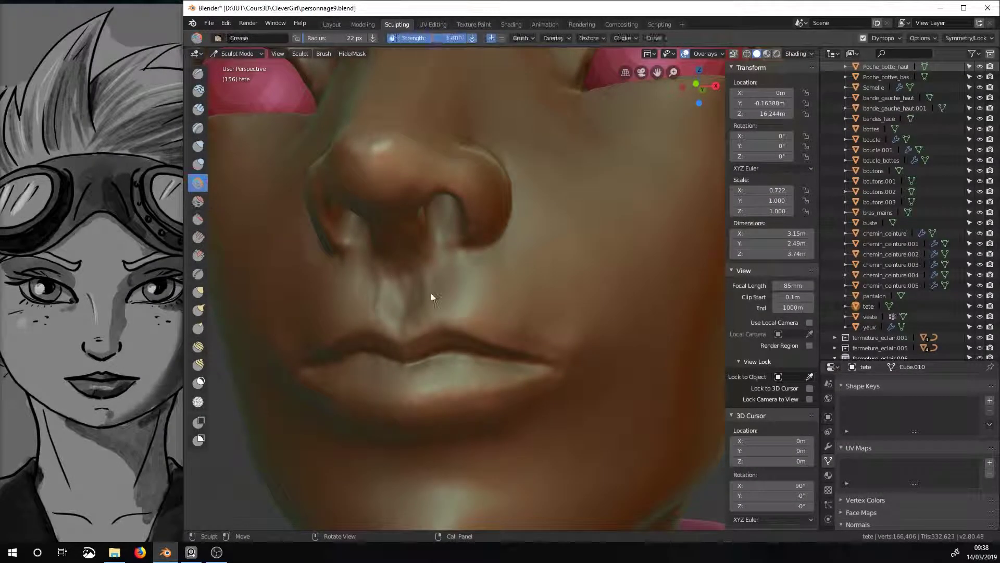
pyautogui.moveTo(473, 315); pyautogui.dragTo(446, 435, button='middle')
pyautogui.moveTo(446, 434); pyautogui.dragTo(515, 392)
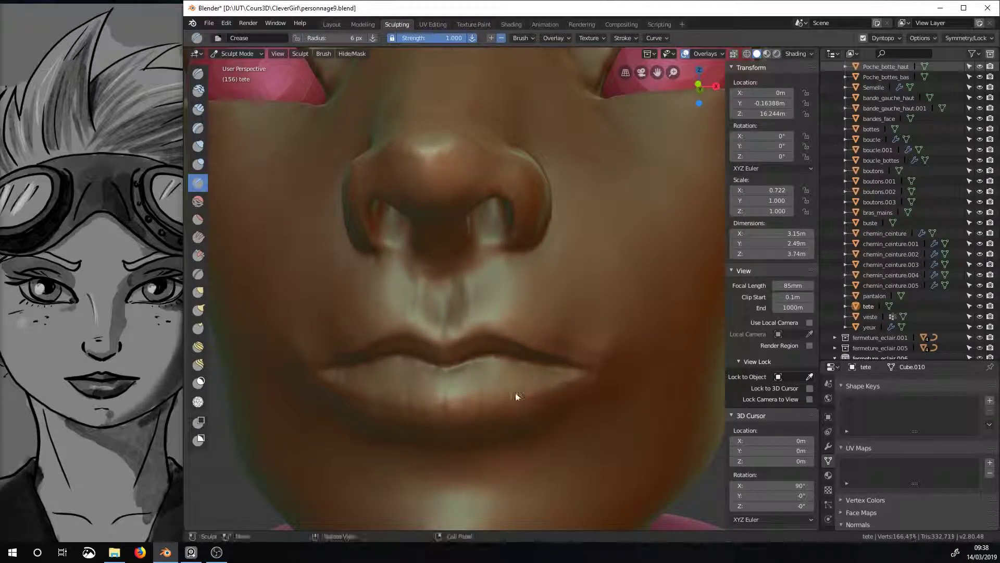
# - Pan and zoom the reference board onto a face close-up
pyautogui.moveTo(121, 262); pyautogui.dragTo(128, 361, button='middle')
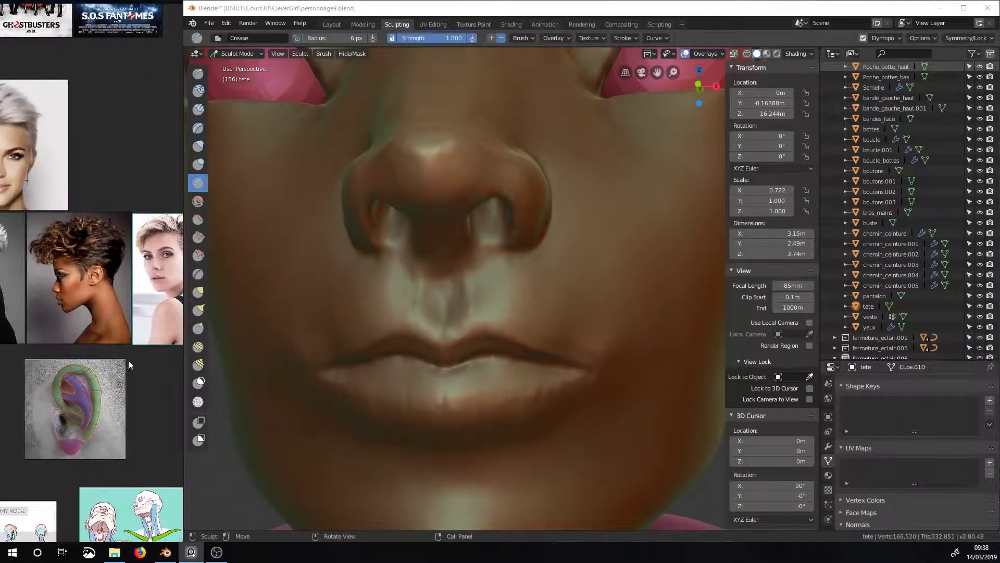
pyautogui.scroll(3, 117, 211)
pyautogui.scroll(-2, 118, 211)
pyautogui.moveTo(118, 211); pyautogui.dragTo(107, 389, button='middle')
pyautogui.scroll(3, 107, 389)
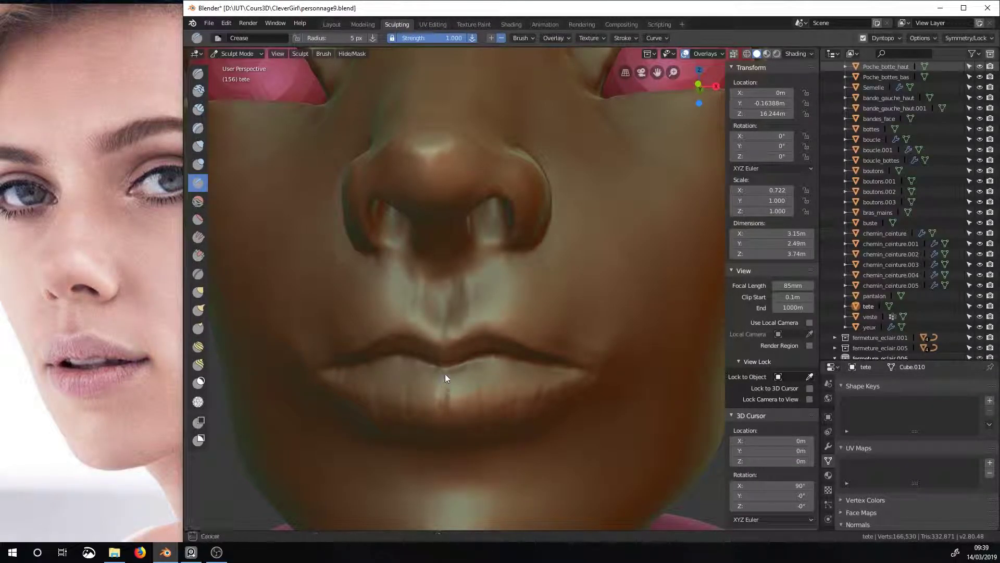
# - Crease a line down the lower lip centre with a 5 px brush, then switch to Pinch/Magnify
pyautogui.press('f')
pyautogui.moveTo(445, 373)
pyautogui.mouseDown()
pyautogui.moveTo(446, 405)
pyautogui.moveTo(476, 406)
pyautogui.moveTo(443, 402)
pyautogui.mouseUp()
pyautogui.press('p')
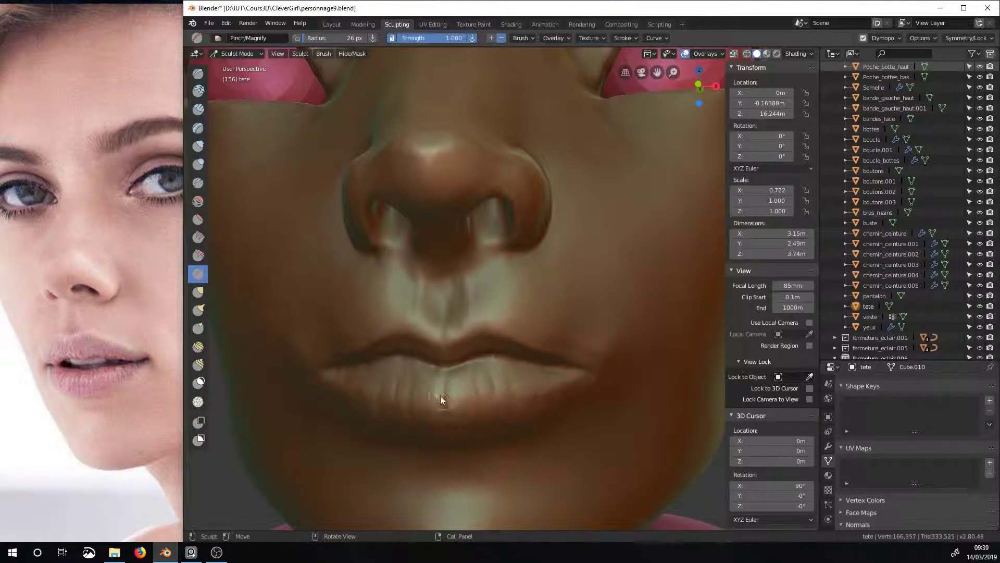
pyautogui.moveTo(363, 368); pyautogui.dragTo(543, 390, button='middle')
# - Crease a soft line under the right eye with Crease at 0.25 strength
pyautogui.press('s')
pyautogui.moveTo(489, 326); pyautogui.dragTo(524, 352, button='middle')
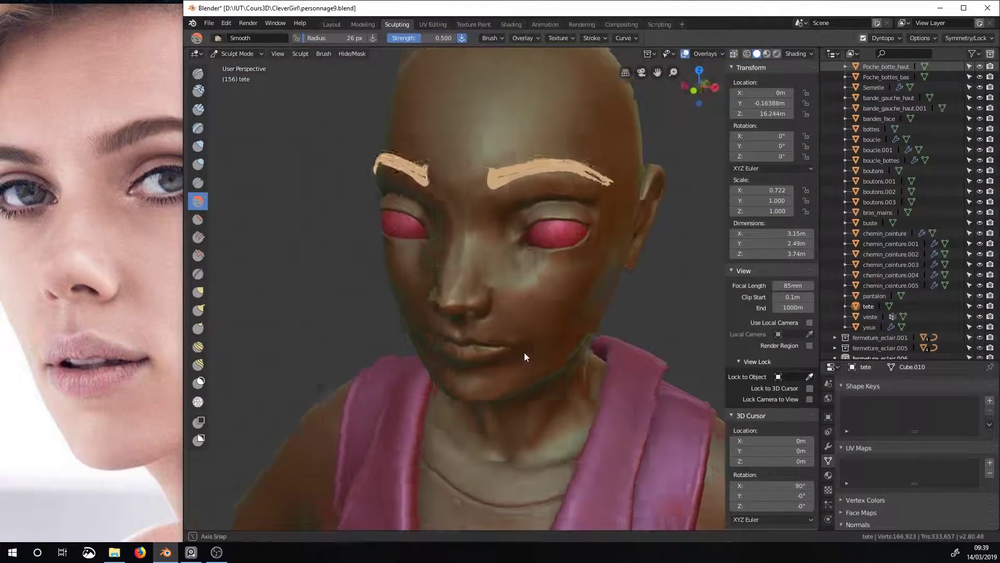
pyautogui.scroll(3, 523, 349)
pyautogui.moveTo(496, 301); pyautogui.dragTo(320, 332, button='middle')
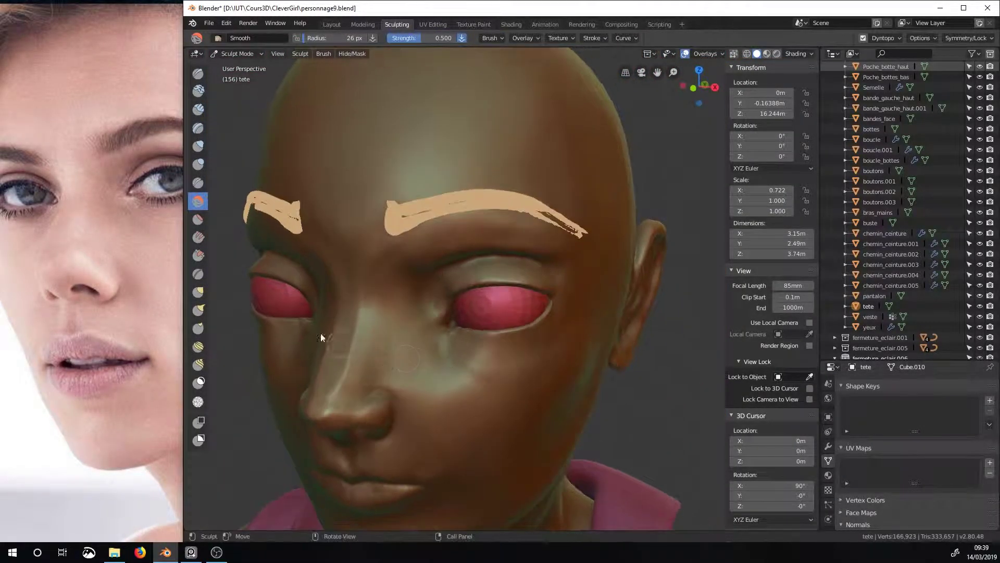
pyautogui.hotkey('shift', 'c')
pyautogui.moveTo(470, 351); pyautogui.dragTo(469, 358)
pyautogui.moveTo(458, 38); pyautogui.dragTo(417, 38)
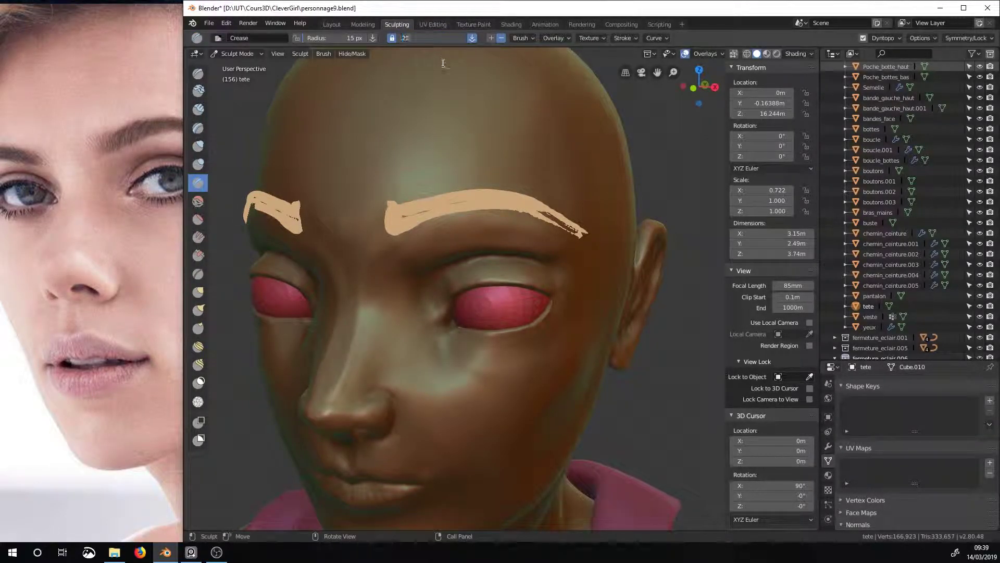
pyautogui.click(521, 38)
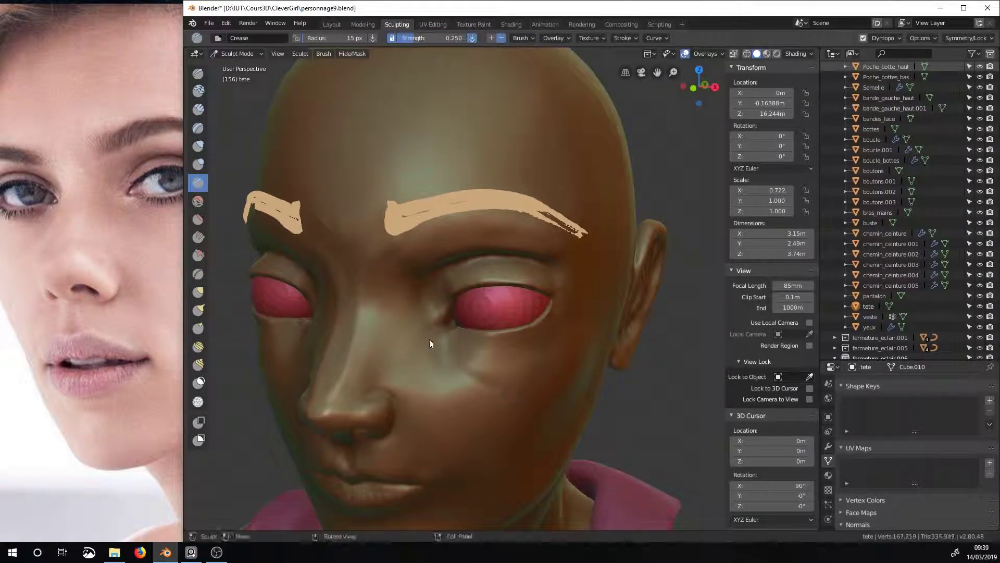
pyautogui.moveTo(511, 353); pyautogui.dragTo(485, 357)
# - Pinch the under-eye crease tighter, then switch to Smooth
pyautogui.moveTo(489, 358); pyautogui.dragTo(455, 336, button='middle')
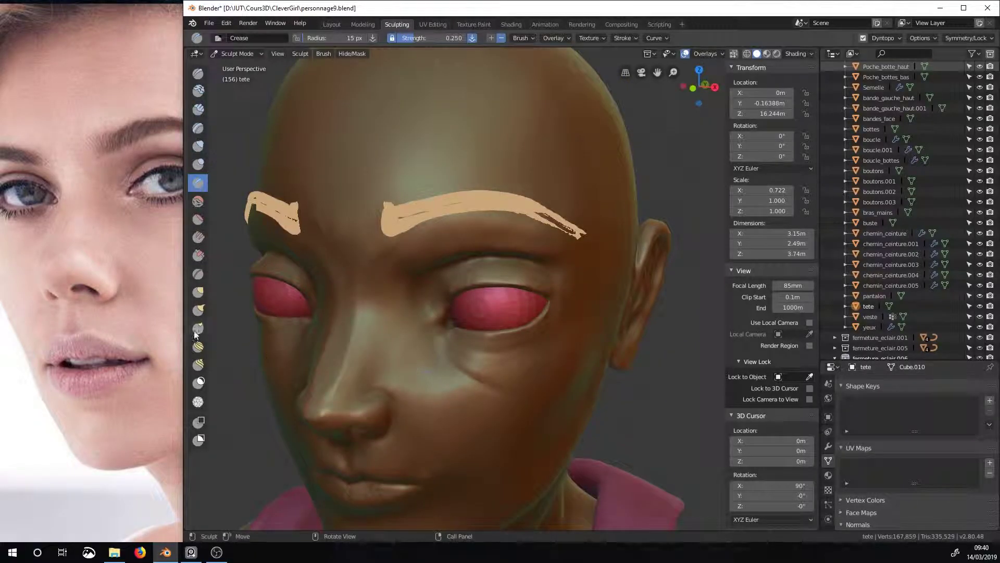
pyautogui.press('p')
pyautogui.moveTo(489, 352)
pyautogui.mouseDown()
pyautogui.moveTo(453, 367)
pyautogui.moveTo(518, 345)
pyautogui.mouseUp()
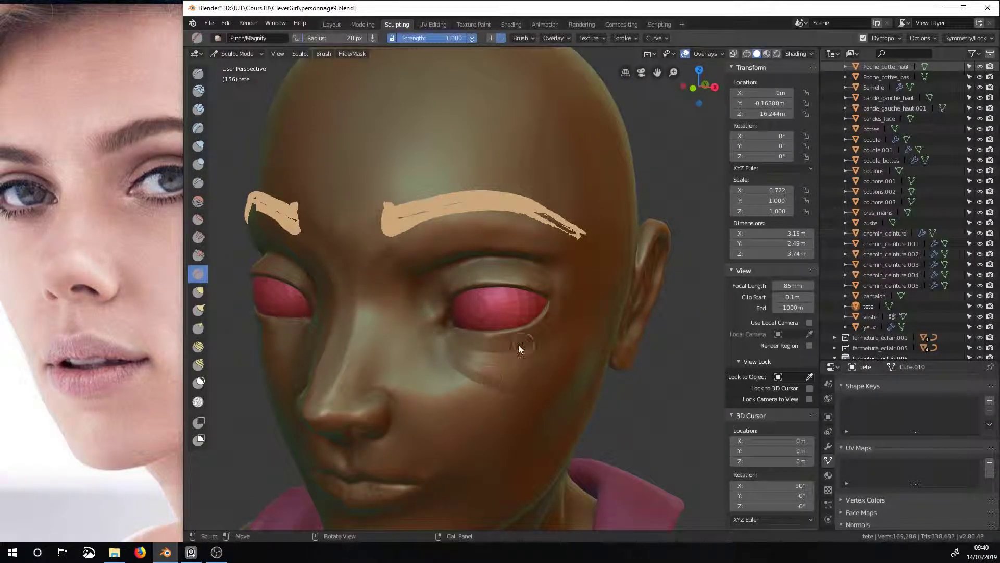
pyautogui.moveTo(518, 345); pyautogui.dragTo(472, 357, button='middle')
pyautogui.press('s')
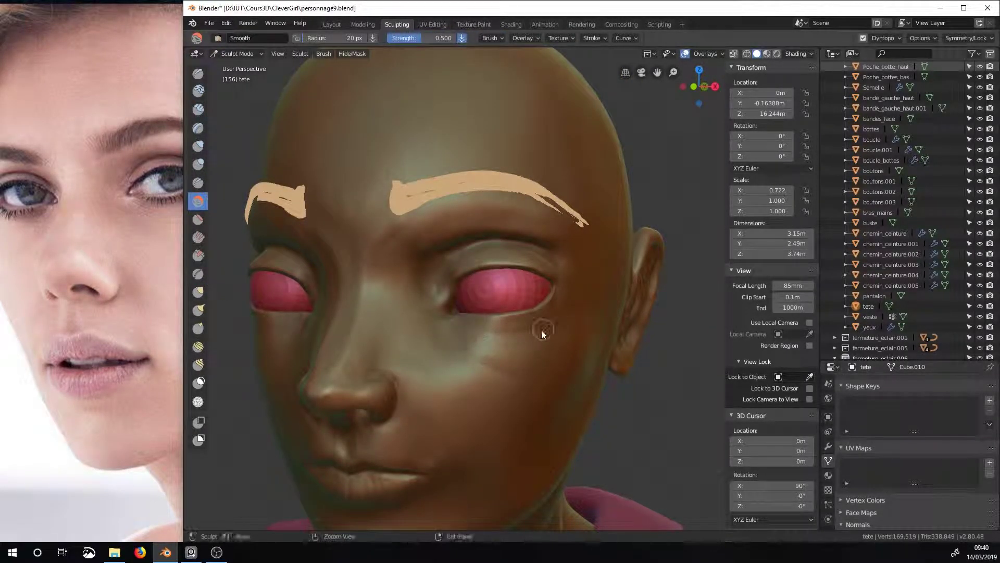
pyautogui.moveTo(541, 330); pyautogui.dragTo(491, 345, button='middle')
# - Pull the surface near the brow and temple with Snake Hook
pyautogui.press('g')
pyautogui.press('k')
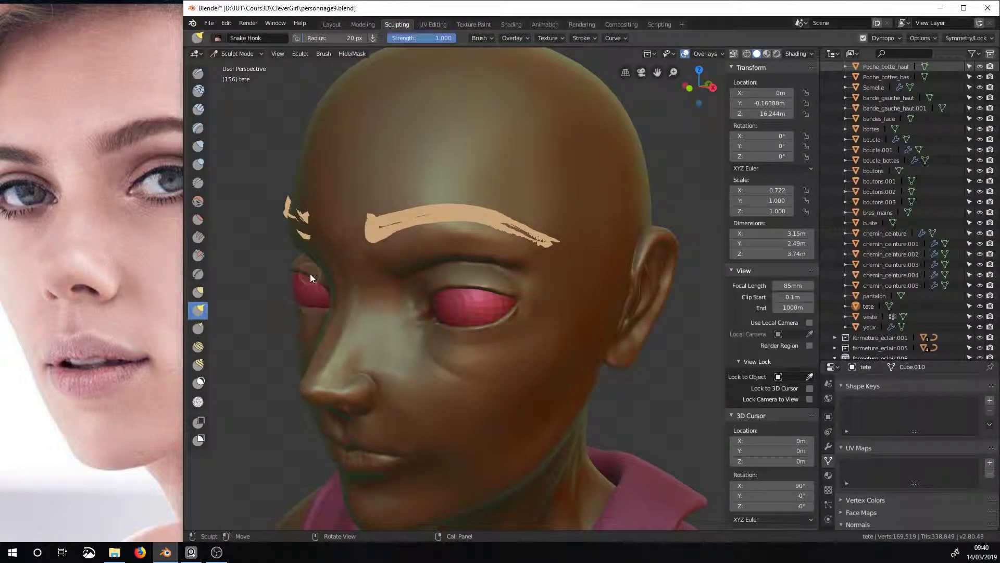
pyautogui.moveTo(323, 271); pyautogui.dragTo(560, 256, button='middle')
pyautogui.moveTo(560, 252)
pyautogui.mouseDown()
pyautogui.moveTo(566, 205)
pyautogui.moveTo(579, 268)
pyautogui.moveTo(586, 207)
pyautogui.moveTo(568, 215)
pyautogui.mouseUp()
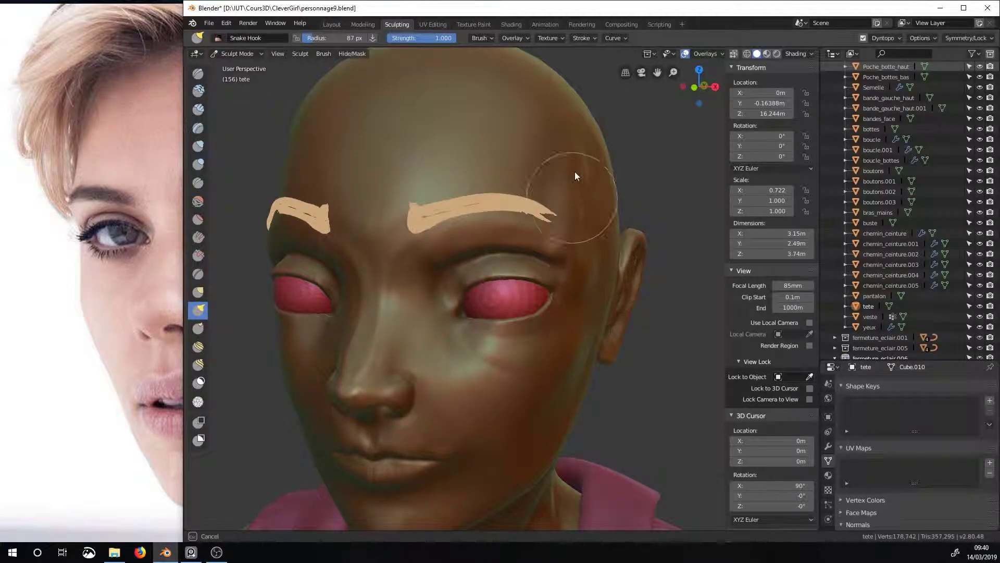
pyautogui.moveTo(574, 171)
pyautogui.mouseDown(button='middle')
pyautogui.moveTo(522, 198)
pyautogui.moveTo(528, 217)
pyautogui.mouseUp(button='middle')
# - Build up the temple beside the eye with Clay Strips at 55 px brush size
pyautogui.press('c')
pyautogui.moveTo(557, 251); pyautogui.dragTo(550, 207)
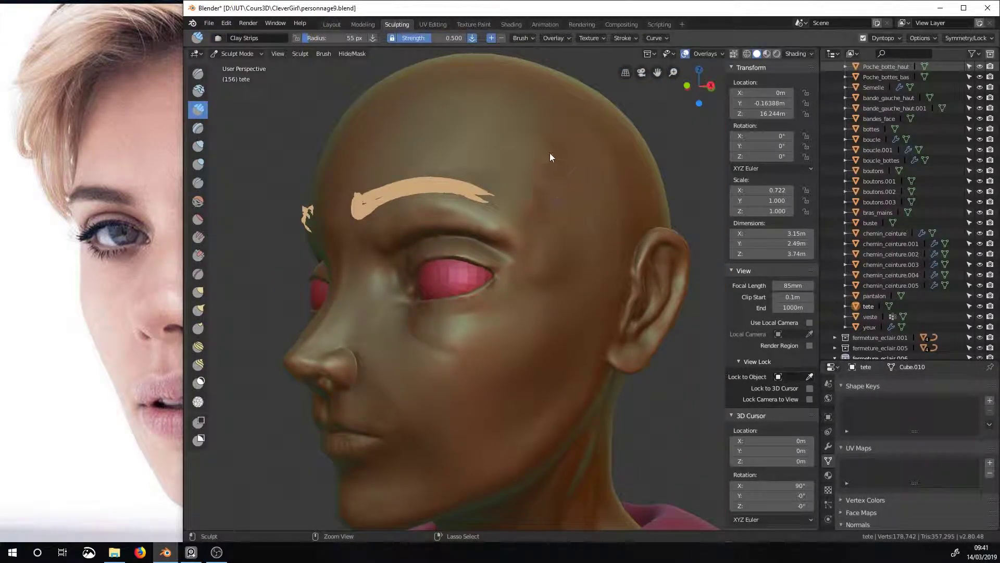
pyautogui.press('f')
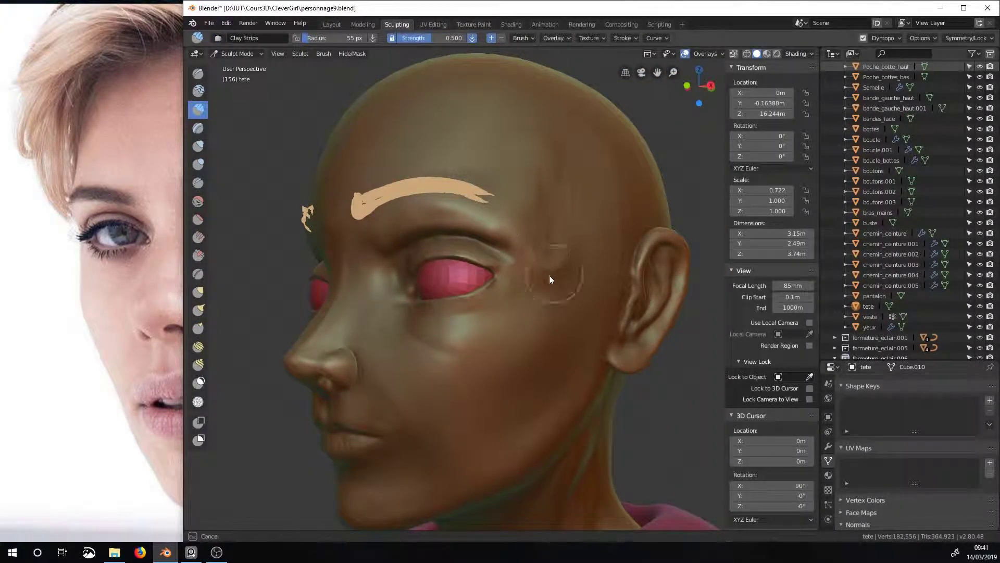
pyautogui.moveTo(547, 279); pyautogui.dragTo(552, 245)
pyautogui.moveTo(552, 246); pyautogui.dragTo(509, 232, button='middle')
pyautogui.moveTo(502, 249); pyautogui.dragTo(469, 330)
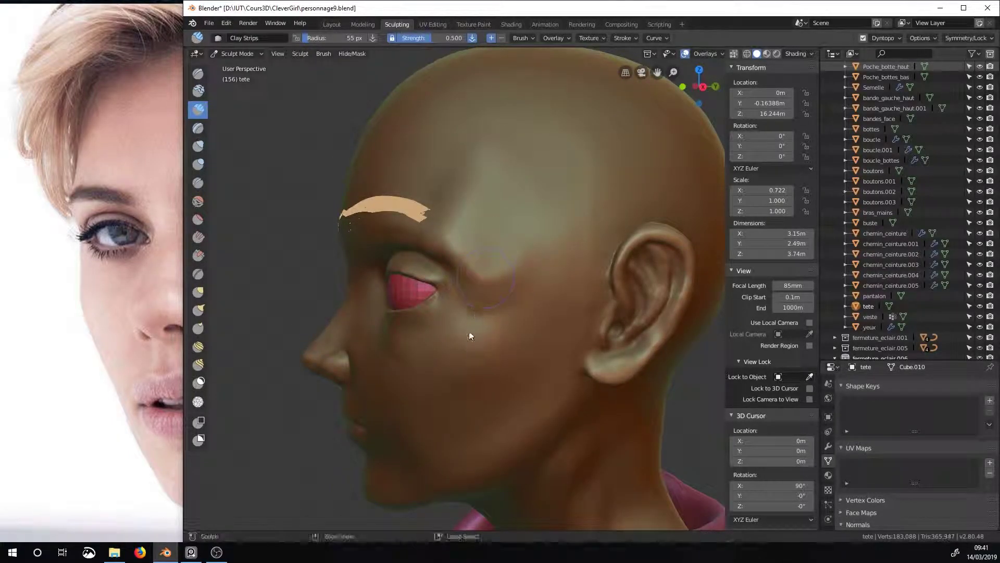
pyautogui.click(520, 38)
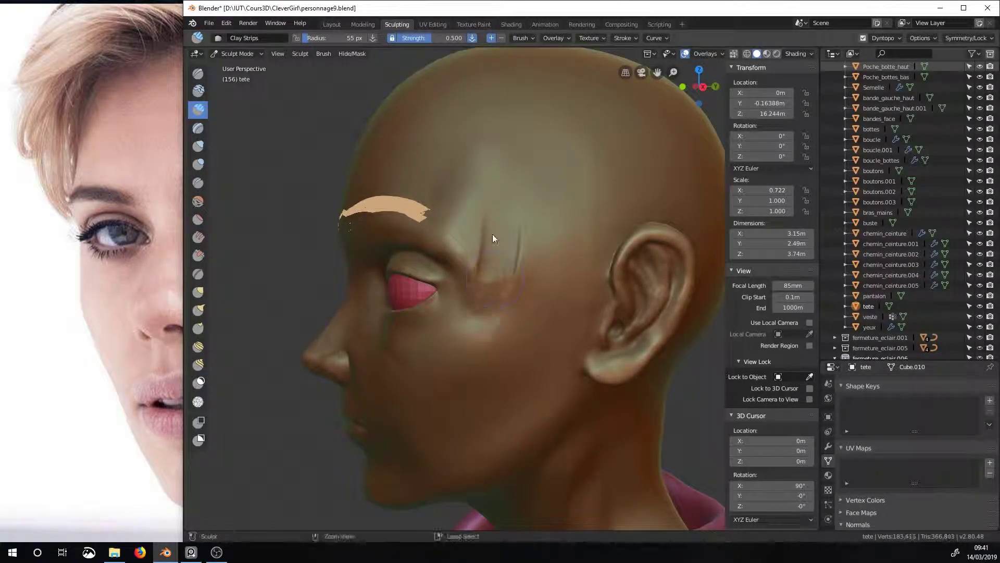
pyautogui.moveTo(479, 276); pyautogui.dragTo(516, 323)
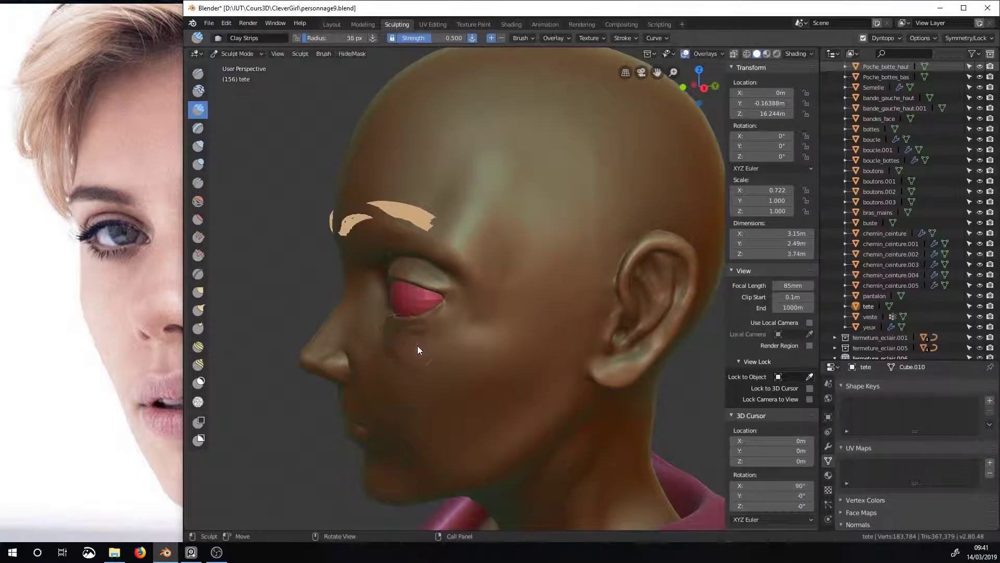
# - Sculpt clay onto the brow and outer eye corner with a 38 px brush, then enlarge to 56 px
pyautogui.moveTo(407, 223); pyautogui.dragTo(446, 224)
pyautogui.moveTo(446, 224); pyautogui.dragTo(511, 251, button='middle')
pyautogui.moveTo(511, 250)
pyautogui.mouseDown()
pyautogui.moveTo(486, 221)
pyautogui.moveTo(558, 276)
pyautogui.mouseUp()
pyautogui.moveTo(557, 276)
pyautogui.mouseDown(button='middle')
pyautogui.moveTo(554, 252)
pyautogui.moveTo(440, 345)
pyautogui.mouseUp(button='middle')
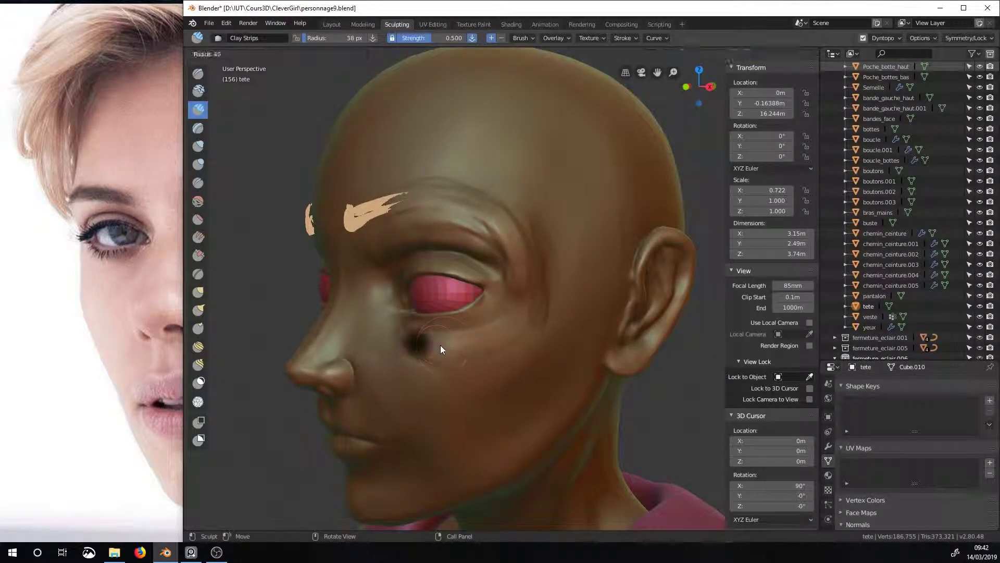
pyautogui.press('f')
pyautogui.moveTo(492, 256)
pyautogui.mouseDown(button='middle')
pyautogui.moveTo(542, 255)
pyautogui.moveTo(467, 237)
pyautogui.mouseUp(button='middle')
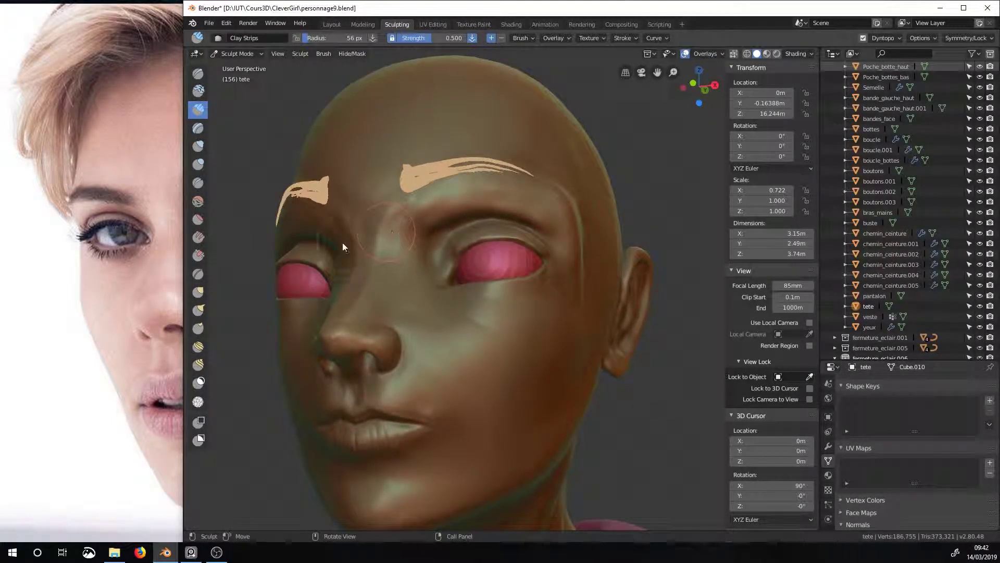
# - Inspect the temples and cheekbones from several three-quarter and front views
pyautogui.press('k')
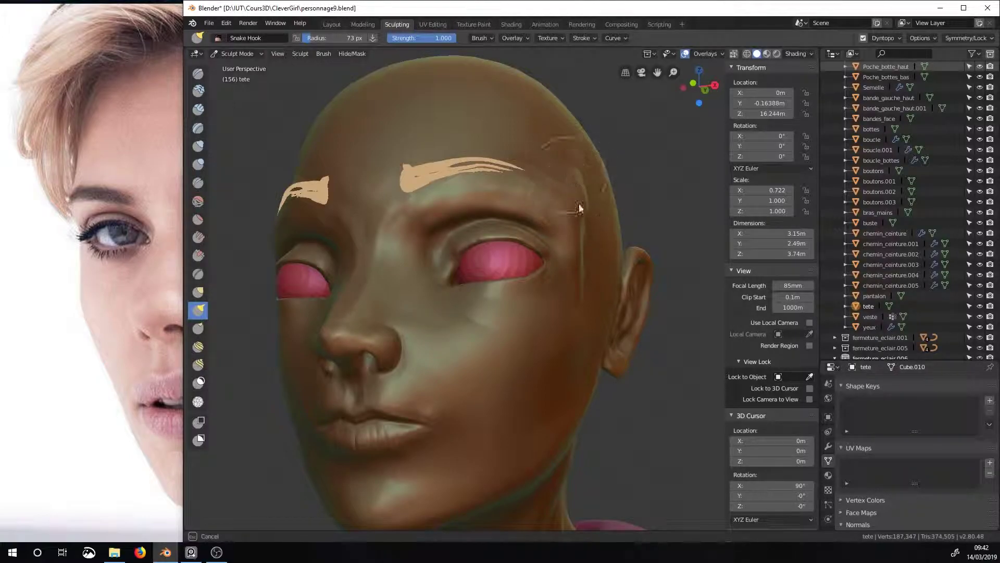
pyautogui.moveTo(576, 202); pyautogui.dragTo(518, 295, button='middle')
pyautogui.press('s')
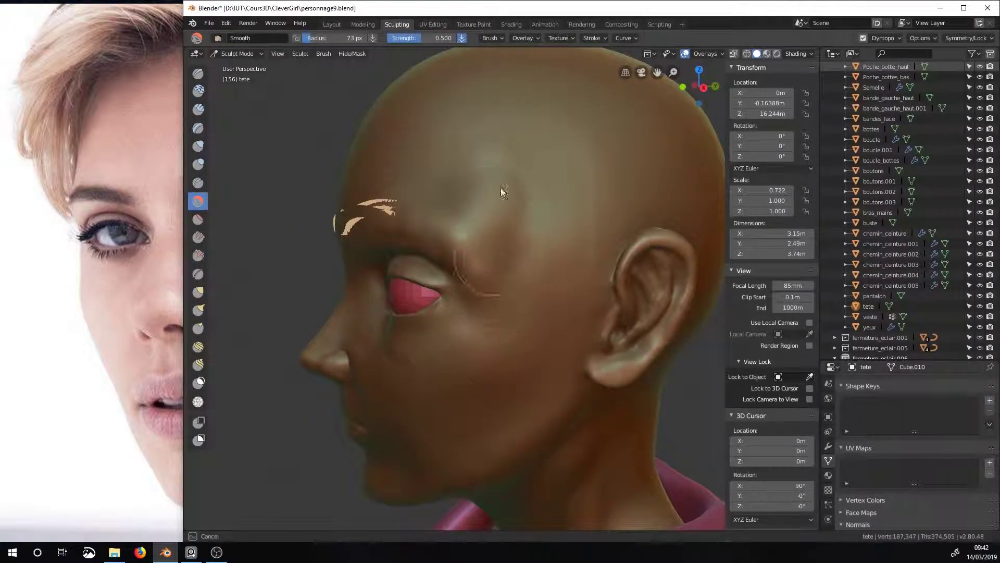
pyautogui.moveTo(512, 193); pyautogui.dragTo(561, 205, button='middle')
pyautogui.moveTo(564, 284)
pyautogui.mouseDown(button='middle')
pyautogui.moveTo(586, 298)
pyautogui.moveTo(483, 219)
pyautogui.mouseUp(button='middle')
pyautogui.moveTo(560, 348)
pyautogui.mouseDown(button='middle')
pyautogui.moveTo(584, 263)
pyautogui.moveTo(667, 261)
pyautogui.moveTo(575, 266)
pyautogui.moveTo(577, 176)
pyautogui.moveTo(474, 233)
pyautogui.mouseUp(button='middle')
pyautogui.moveTo(502, 268)
pyautogui.mouseDown(button='middle')
pyautogui.moveTo(561, 216)
pyautogui.moveTo(496, 417)
pyautogui.moveTo(518, 373)
pyautogui.mouseUp(button='middle')
# - Try Draw strokes on the cheekbones and undo them
pyautogui.press('x')
pyautogui.moveTo(521, 339); pyautogui.dragTo(570, 357)
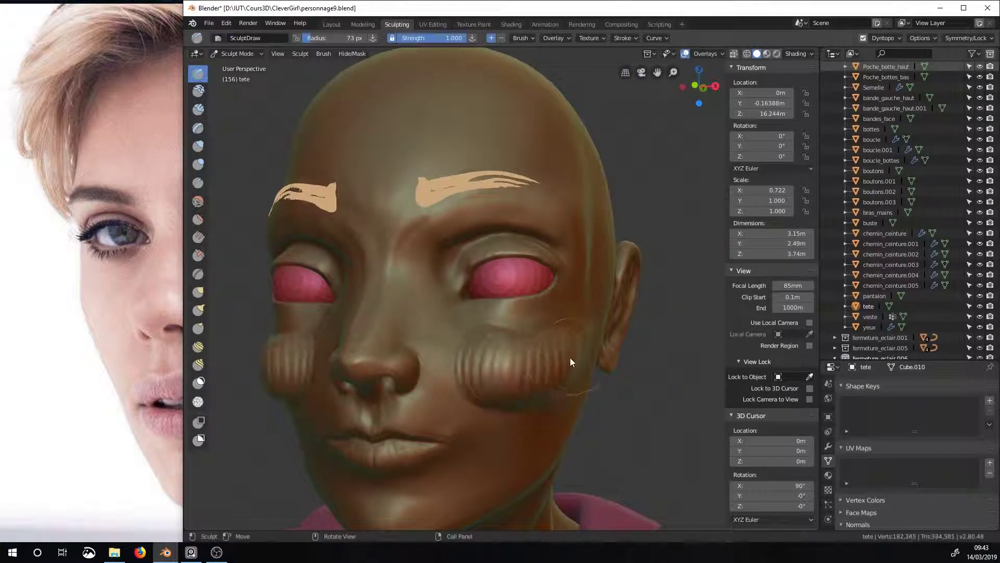
pyautogui.hotkey('ctrl', 'z')
pyautogui.moveTo(492, 361); pyautogui.dragTo(531, 396)
pyautogui.moveTo(532, 396); pyautogui.dragTo(462, 348, button='middle')
pyautogui.hotkey('ctrl', 'z')
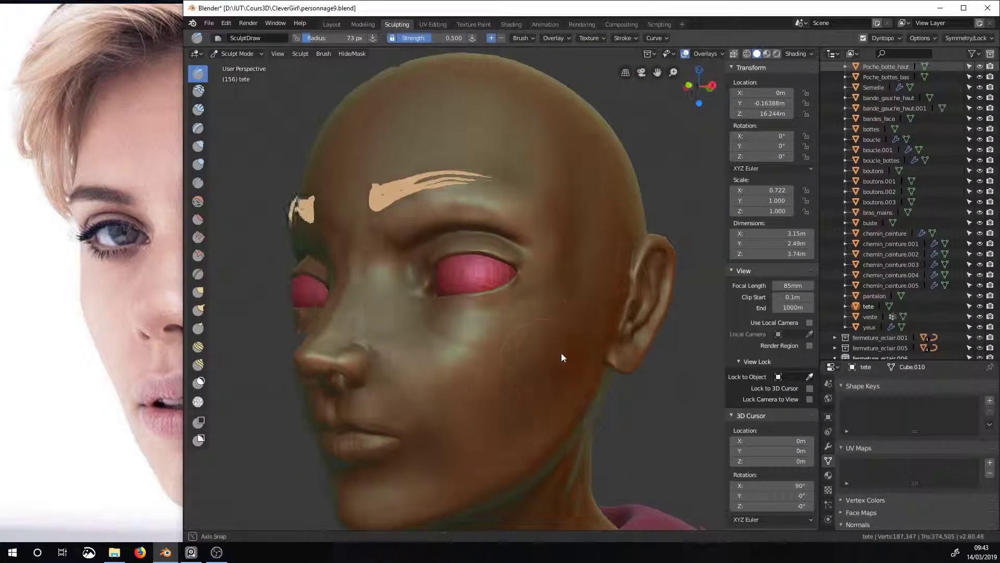
# - Carve a Clay Strips crescent under the eye, then smooth it away and check the profile
pyautogui.click(198, 109)
pyautogui.moveTo(461, 356); pyautogui.dragTo(524, 339)
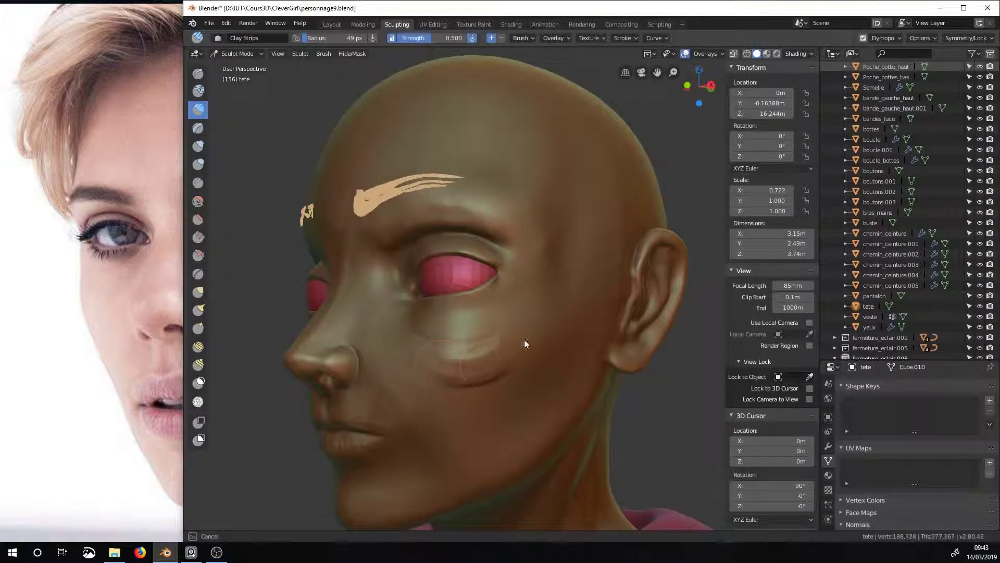
pyautogui.moveTo(524, 343)
pyautogui.mouseDown(button='middle')
pyautogui.moveTo(554, 330)
pyautogui.moveTo(542, 312)
pyautogui.mouseUp(button='middle')
pyautogui.click(198, 202)
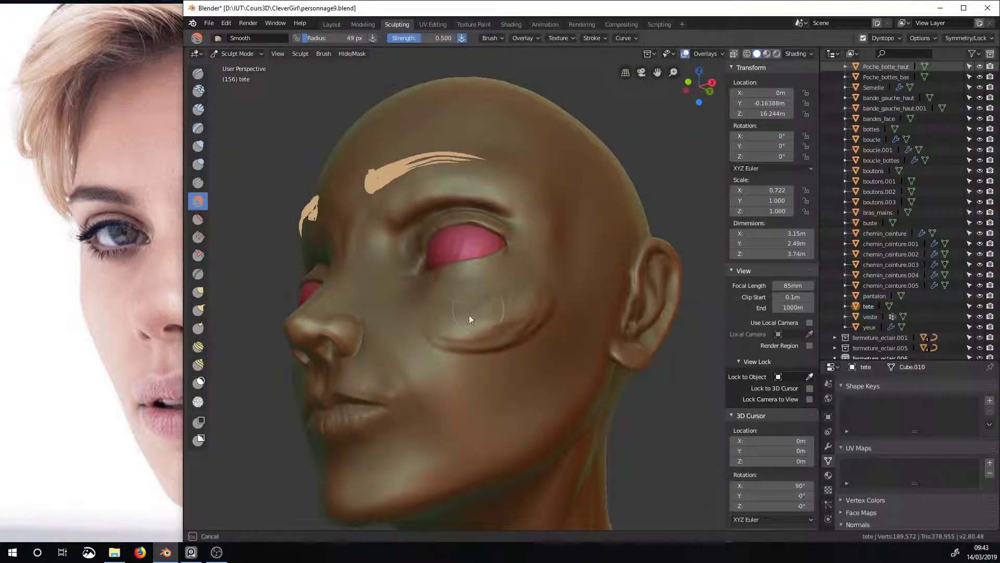
pyautogui.moveTo(469, 315)
pyautogui.mouseDown()
pyautogui.moveTo(488, 317)
pyautogui.moveTo(470, 342)
pyautogui.moveTo(560, 217)
pyautogui.mouseUp()
pyautogui.moveTo(560, 216); pyautogui.dragTo(490, 385, button='middle')
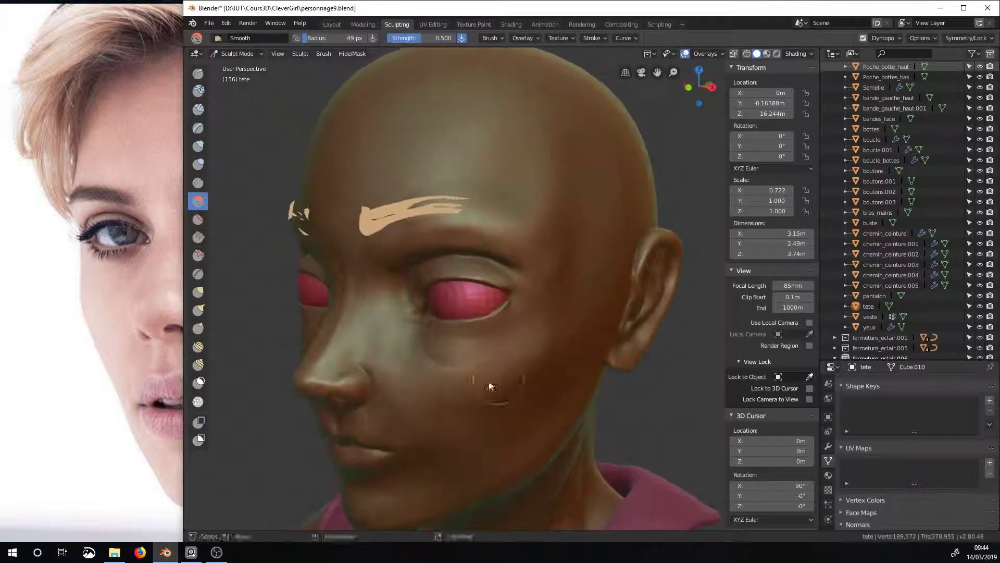
pyautogui.moveTo(556, 288)
pyautogui.mouseDown(button='middle')
pyautogui.moveTo(586, 313)
pyautogui.moveTo(545, 385)
pyautogui.moveTo(543, 330)
pyautogui.moveTo(599, 339)
pyautogui.moveTo(581, 324)
pyautogui.mouseUp(button='middle')
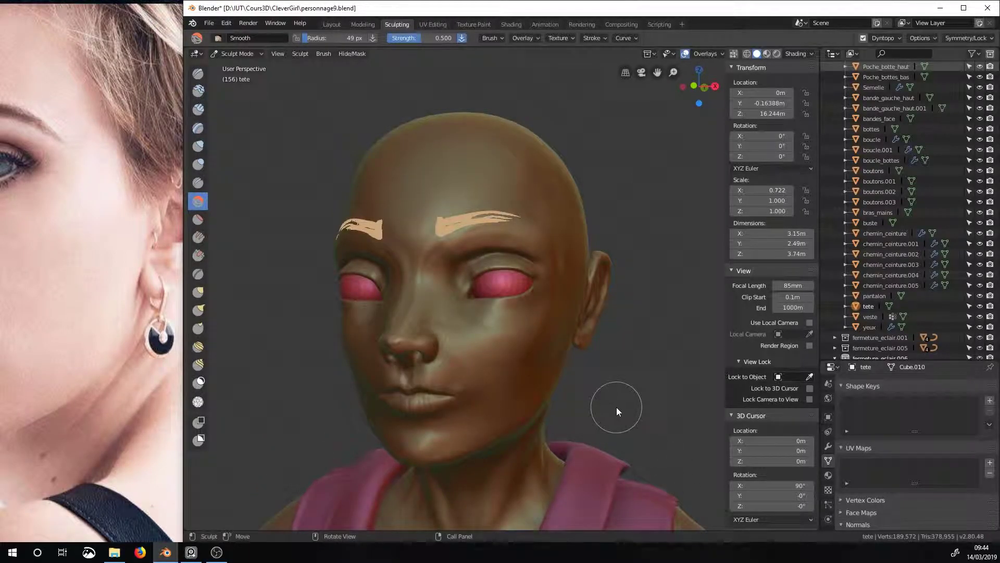